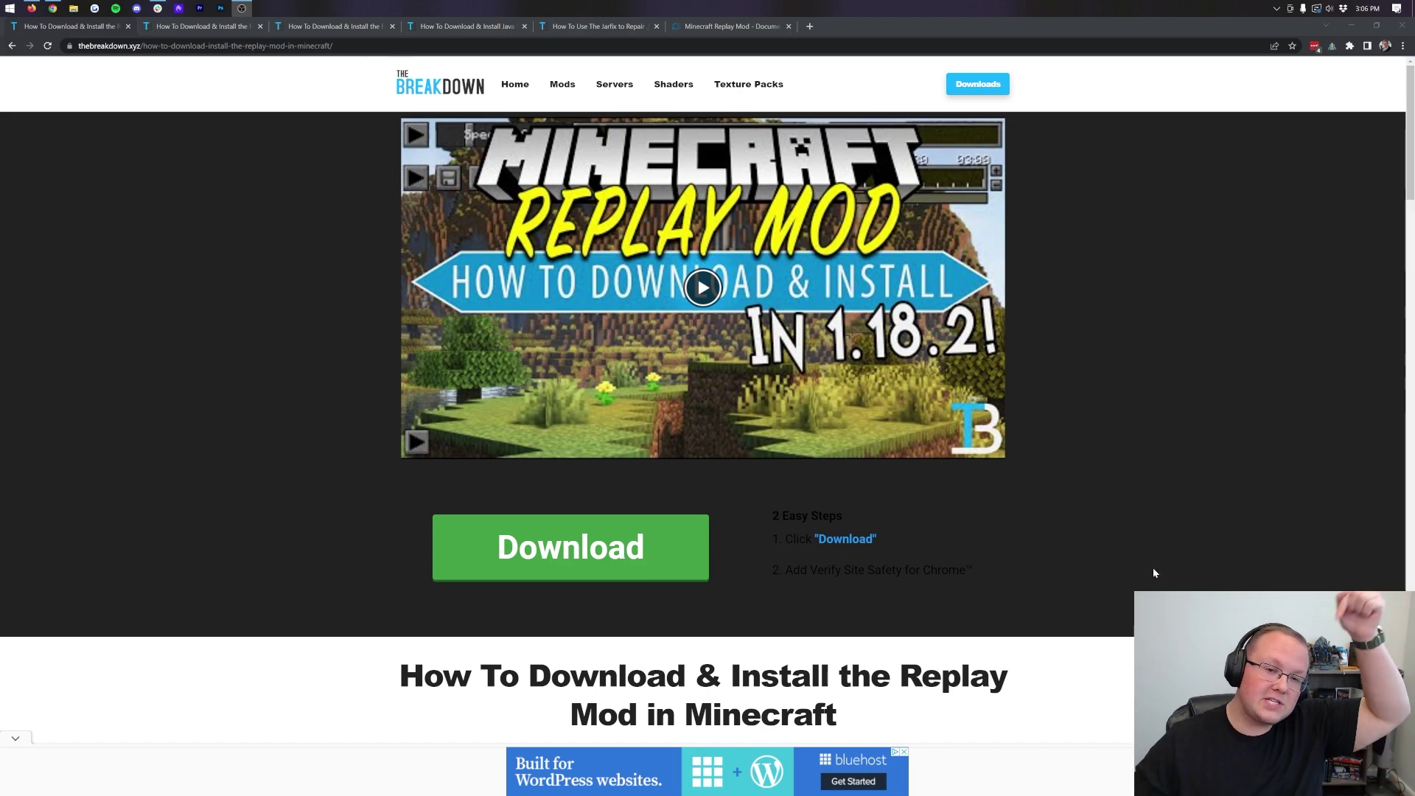
Look through the Replay Mod installation article, from its introduction and download link to the final launcher steps.
{"action": "scroll", "coordinate": [1150, 572], "scroll_direction": "down", "scroll_amount": 1}
{"action": "scroll", "coordinate": [1148, 573], "scroll_direction": "down", "scroll_amount": 13}
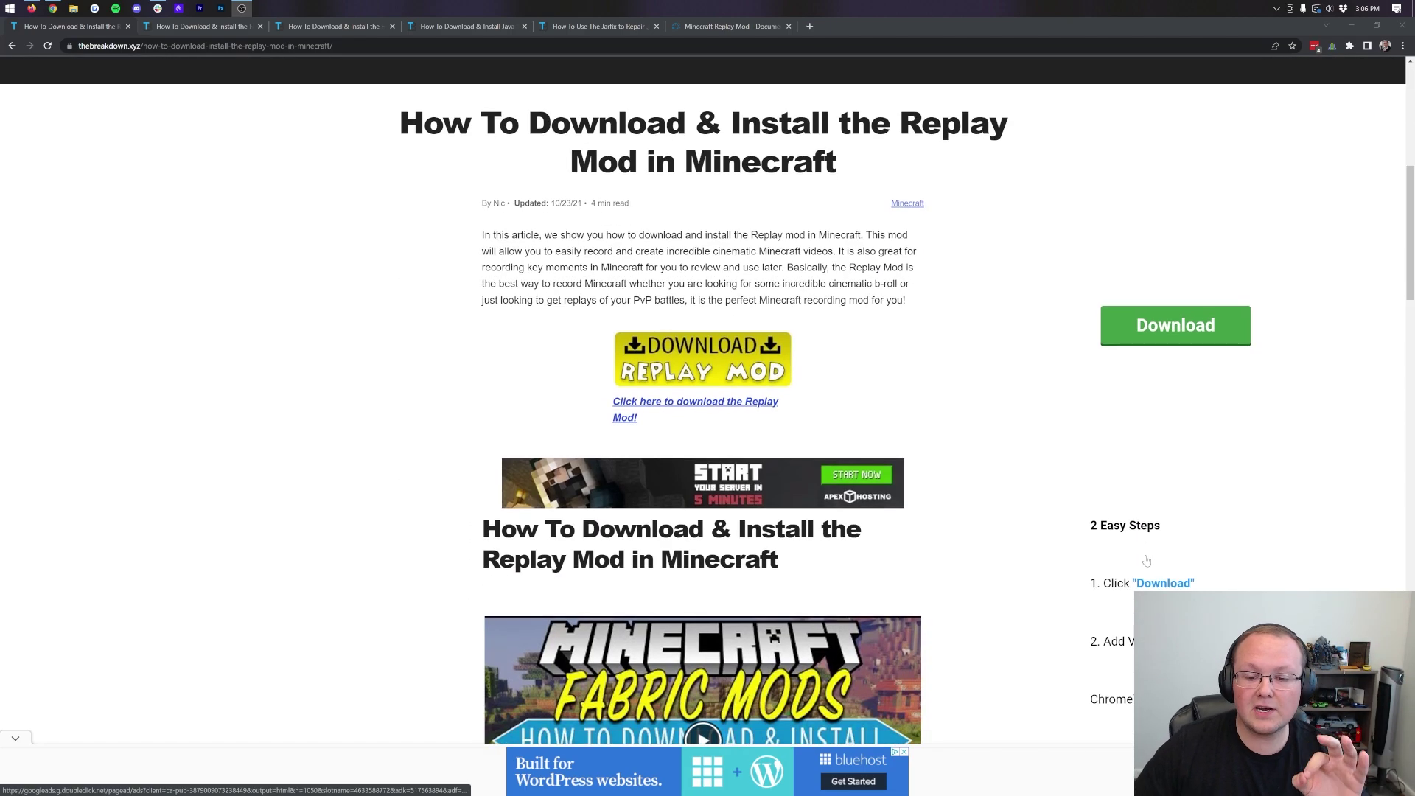
{"action": "scroll", "coordinate": [1044, 491], "scroll_direction": "down", "scroll_amount": 20}
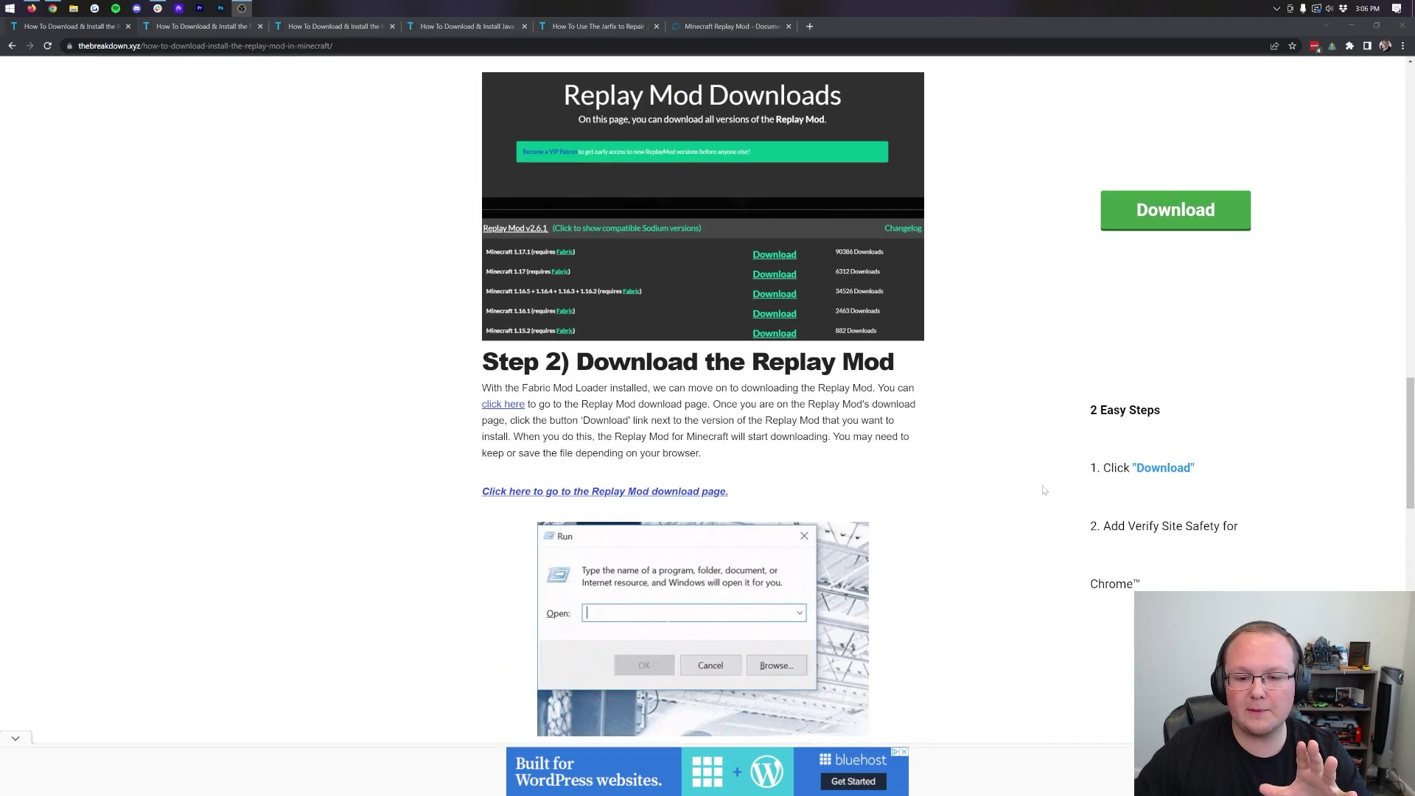
{"action": "scroll", "coordinate": [1044, 490], "scroll_direction": "down", "scroll_amount": 3}
{"action": "scroll", "coordinate": [1044, 490], "scroll_direction": "up", "scroll_amount": 18}
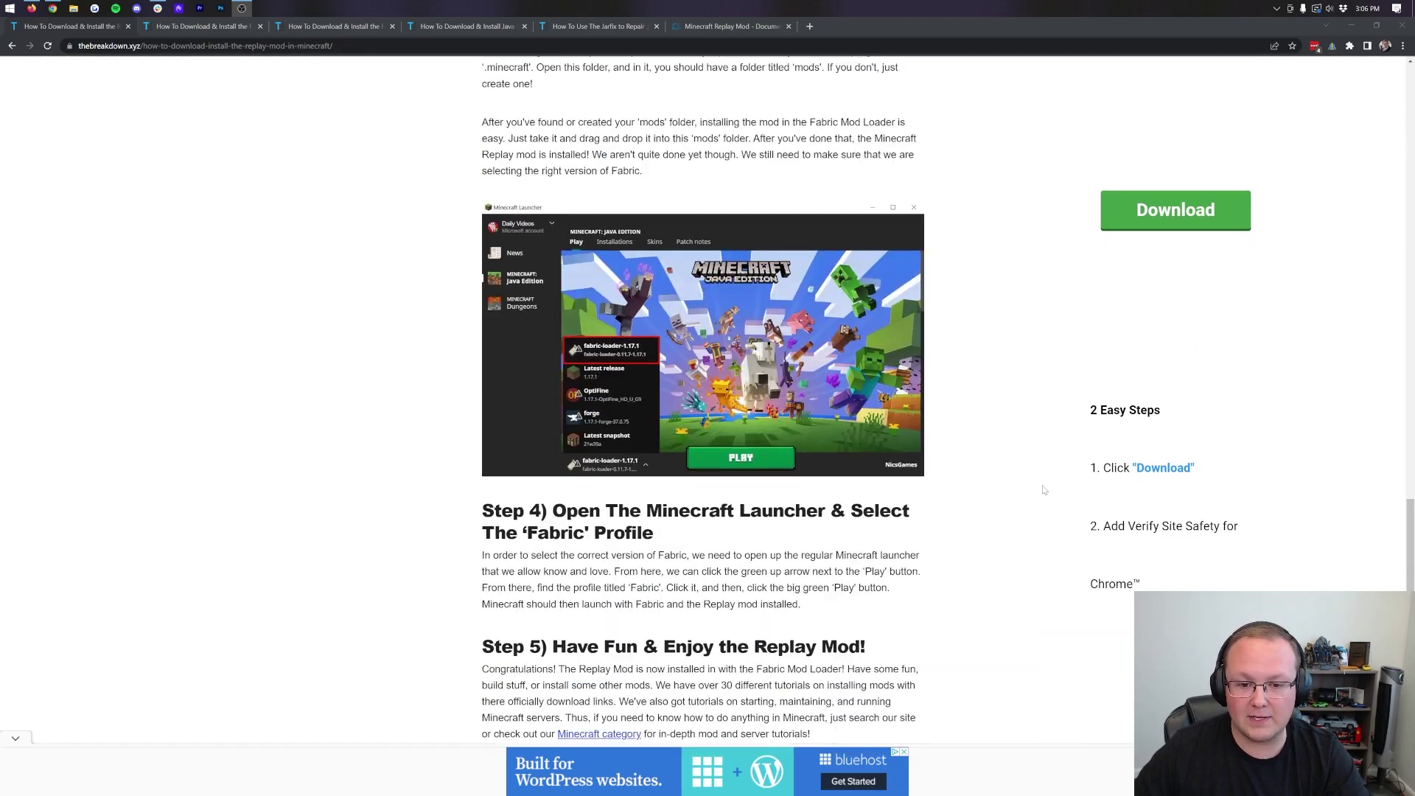
{"action": "scroll", "coordinate": [1044, 490], "scroll_direction": "up", "scroll_amount": 12}
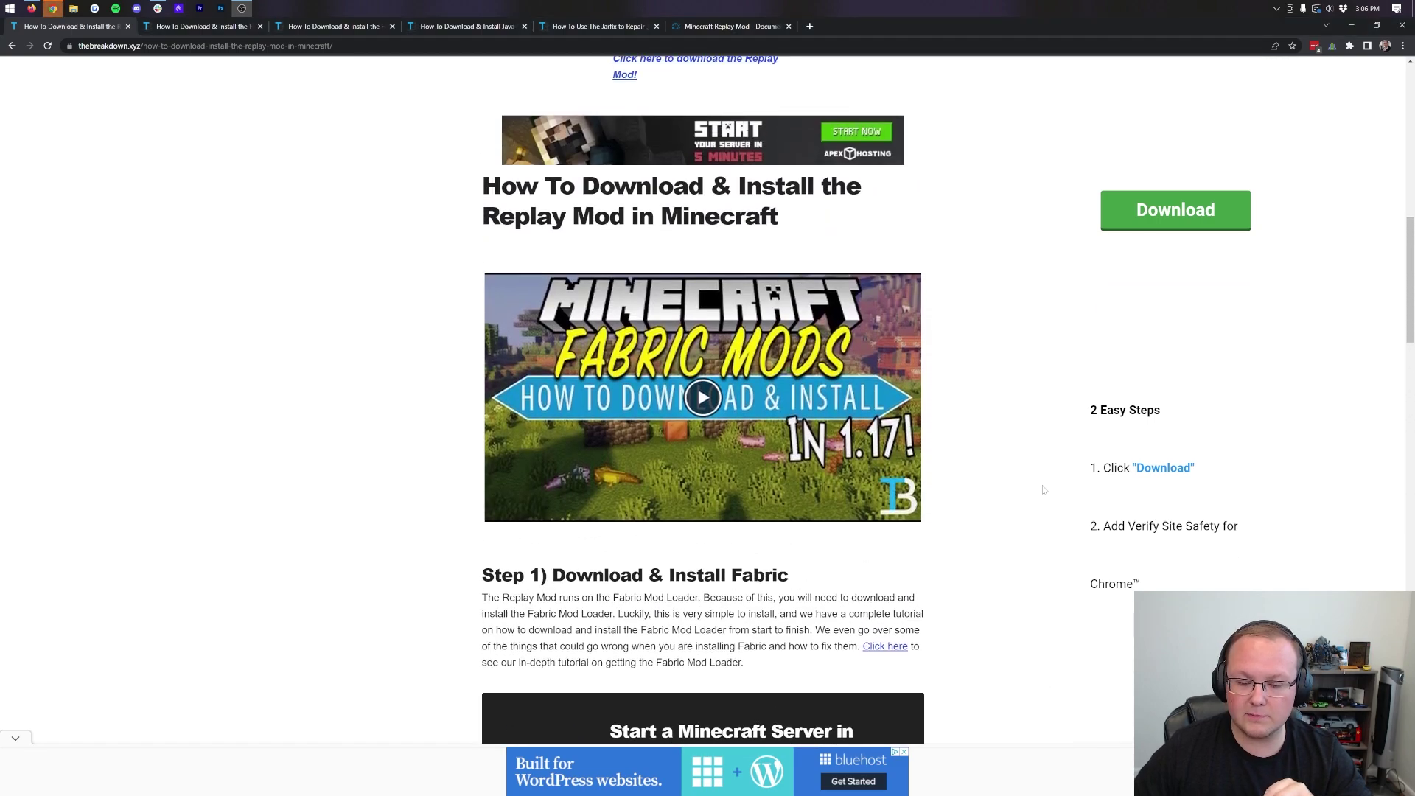
{"action": "scroll", "coordinate": [1044, 490], "scroll_direction": "up", "scroll_amount": 5}
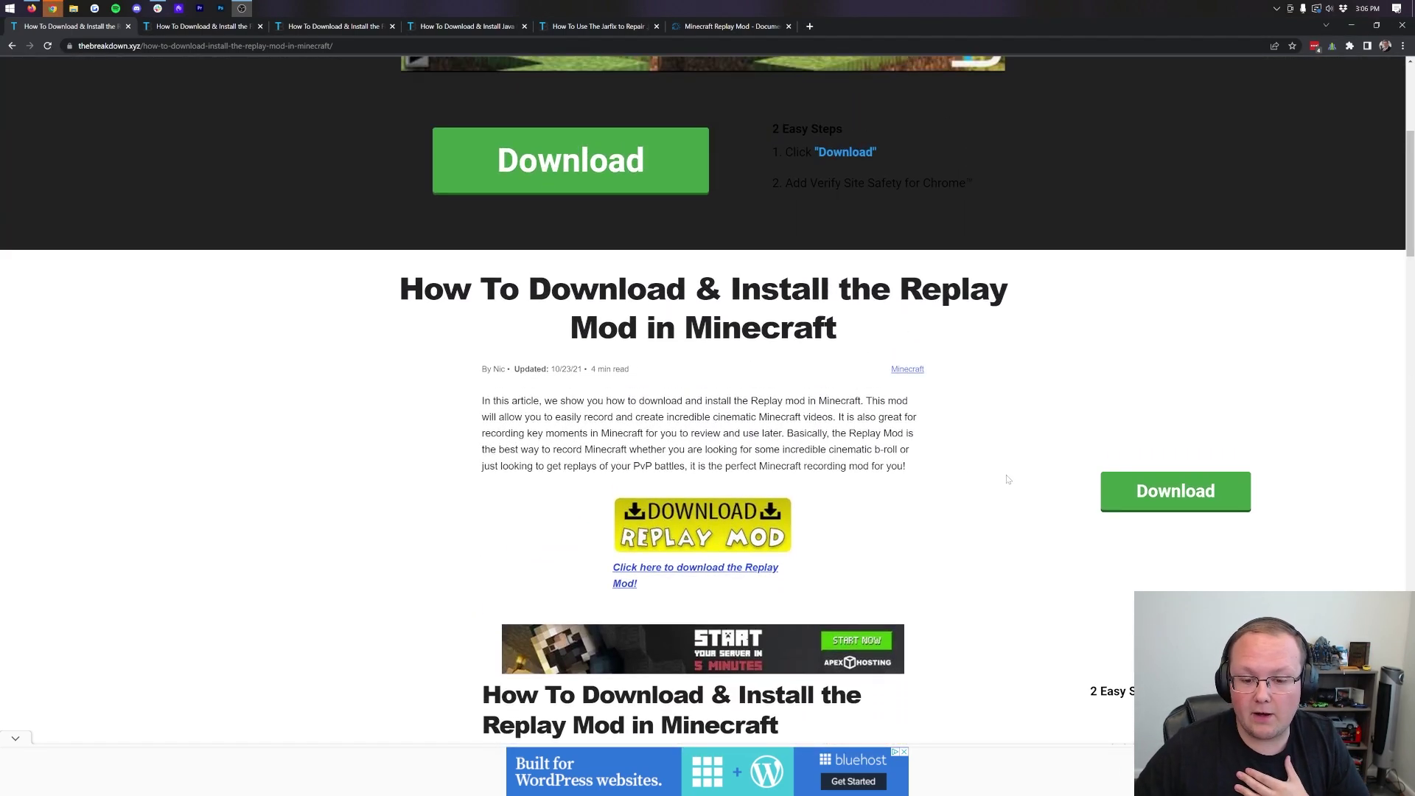
{"action": "scroll", "coordinate": [930, 449], "scroll_direction": "down", "scroll_amount": 1}
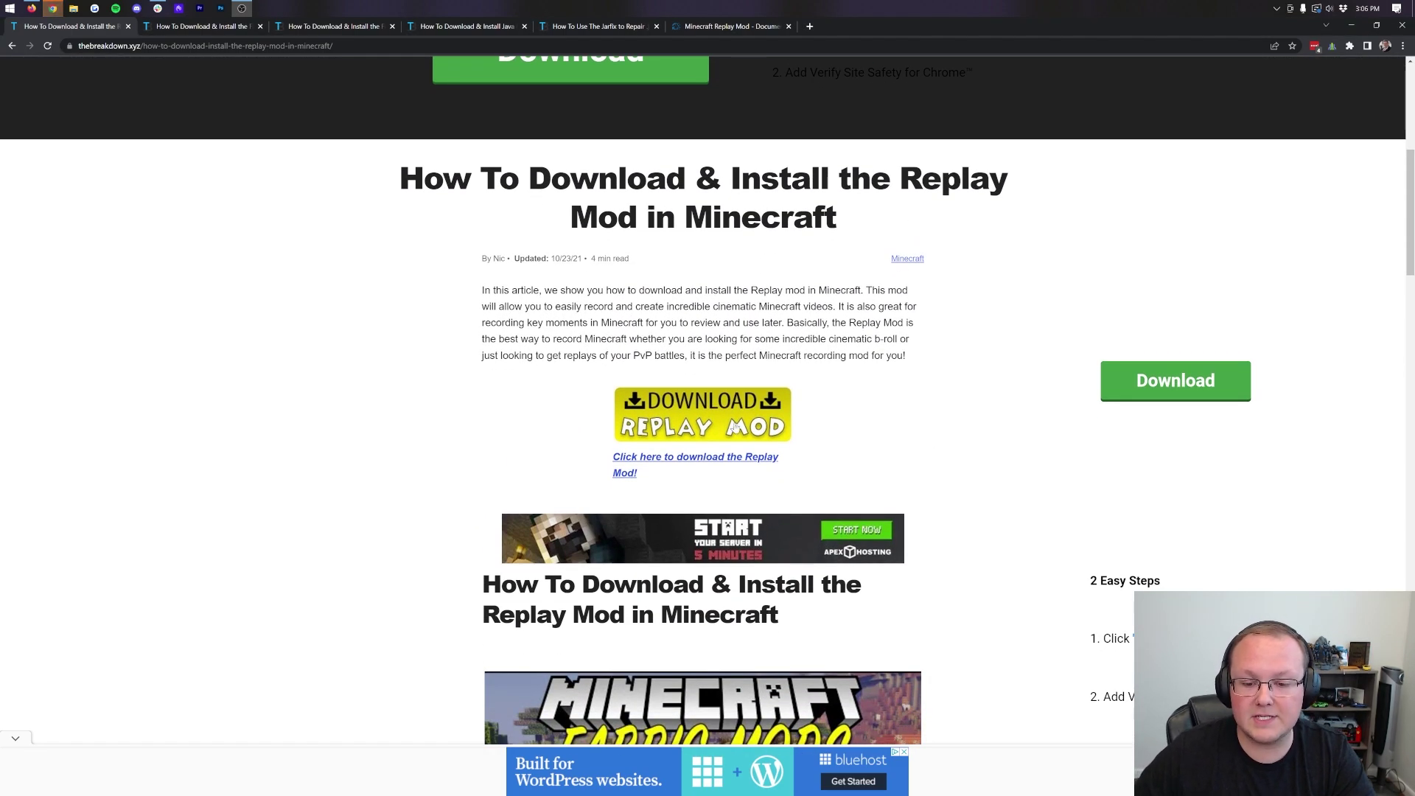
Open the Replay Mod download page from the article and download Replay Mod v2.6.6 for Minecraft 1.19.
{"action": "left_click", "coordinate": [653, 425]}
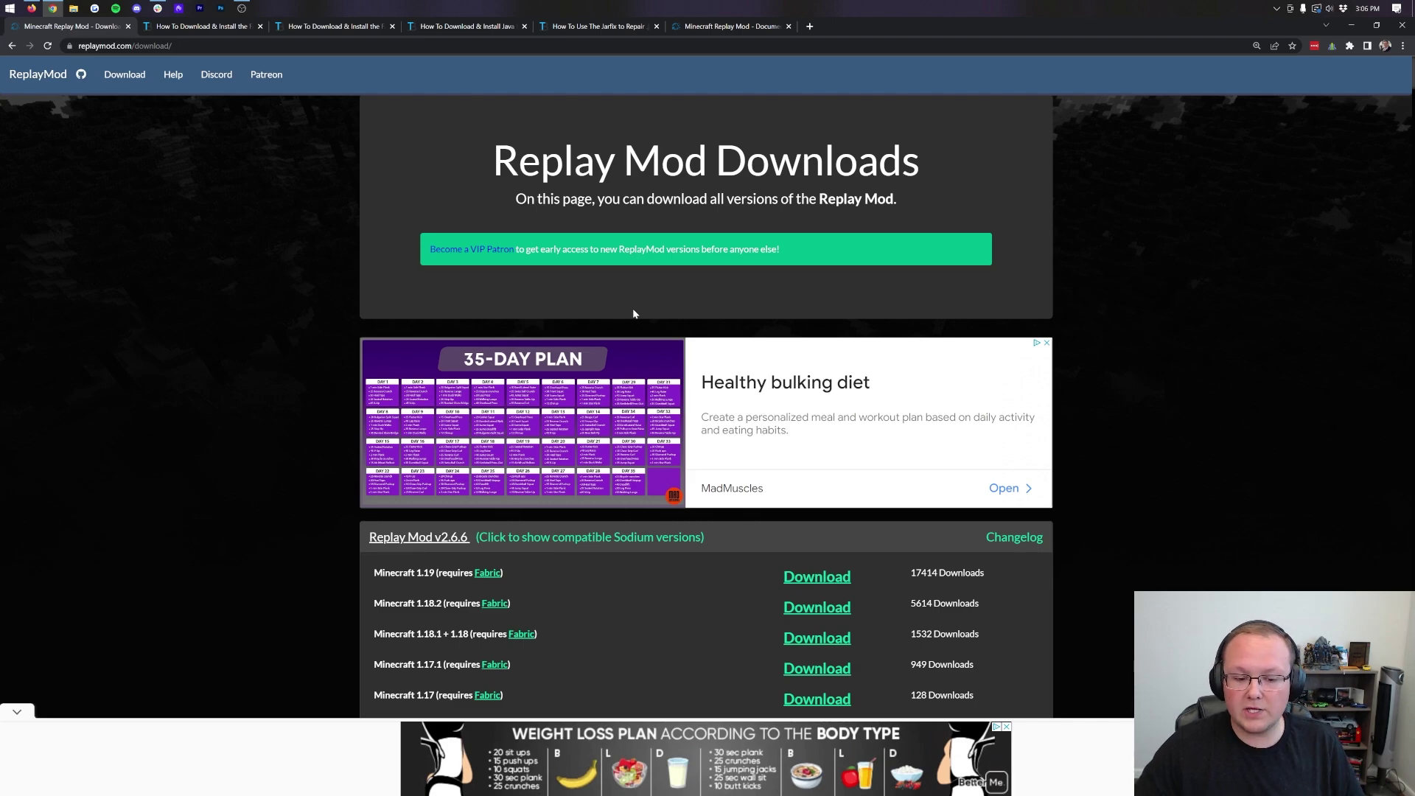
{"action": "scroll", "coordinate": [633, 314], "scroll_direction": "down", "scroll_amount": 2}
{"action": "left_click_drag", "start_coordinate": [374, 407], "coordinate": [430, 407]}
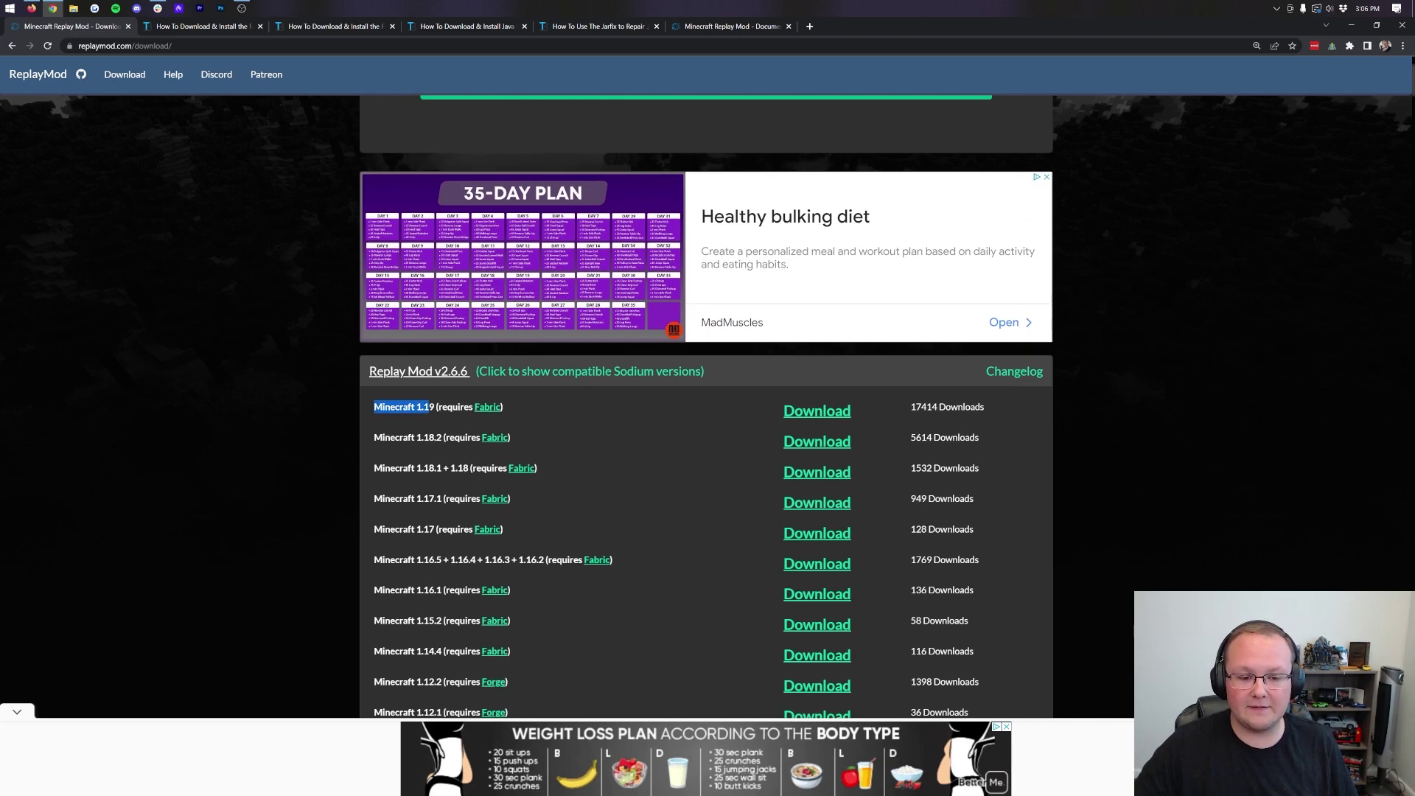
{"action": "left_click", "coordinate": [430, 407]}
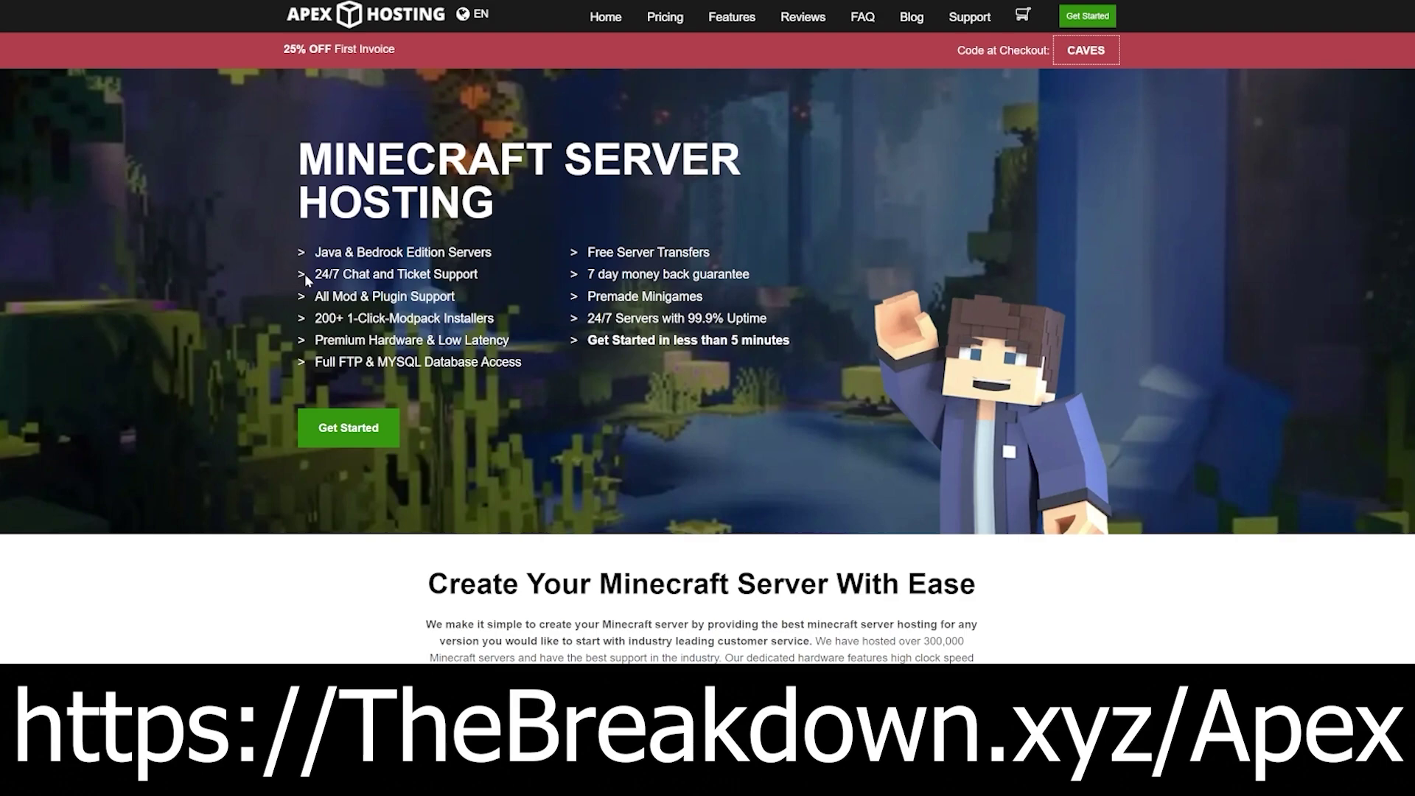
Review the Minecraft server hosting features listed on the Apex Hosting page.
{"action": "left_click_drag", "start_coordinate": [313, 281], "coordinate": [509, 340]}
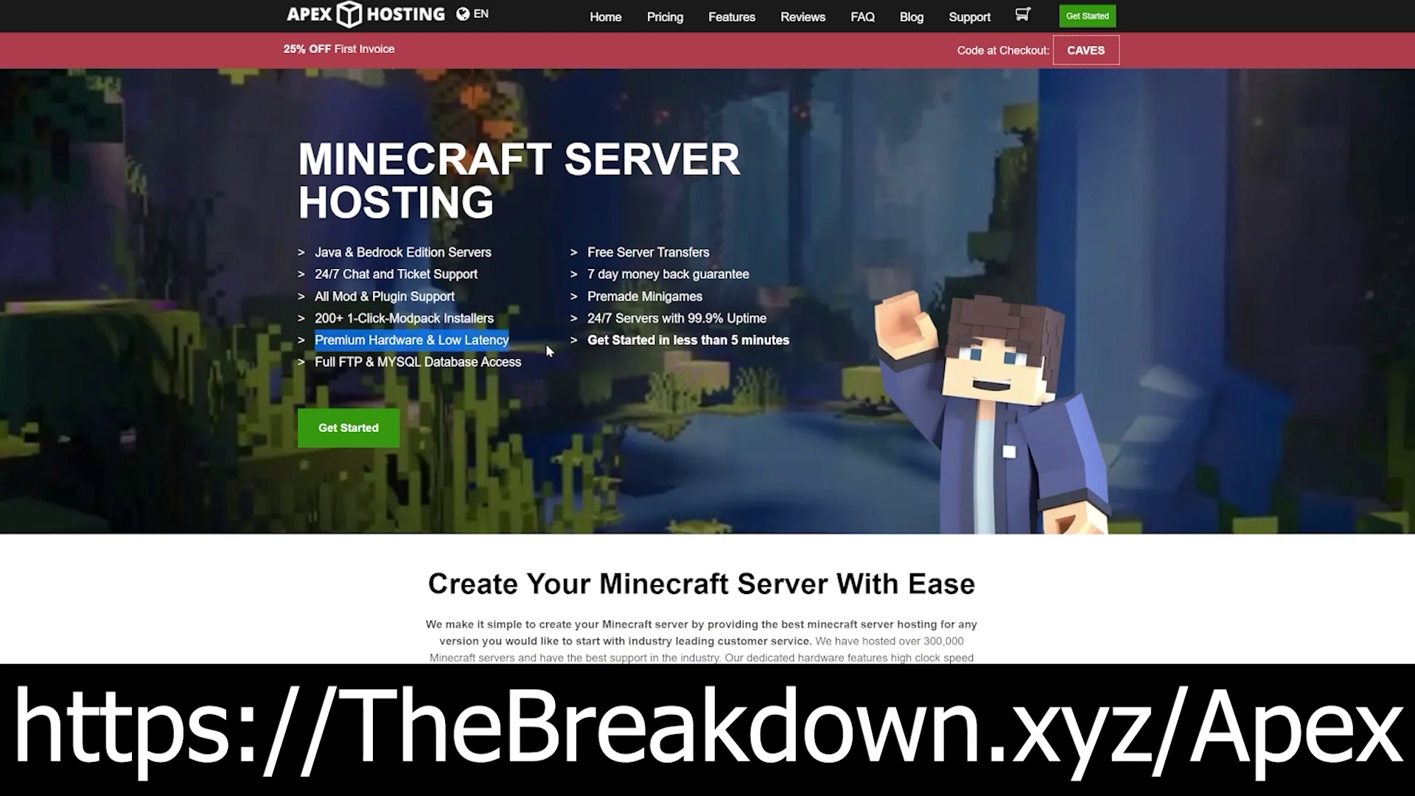
{"action": "left_click_drag", "start_coordinate": [587, 340], "coordinate": [791, 340]}
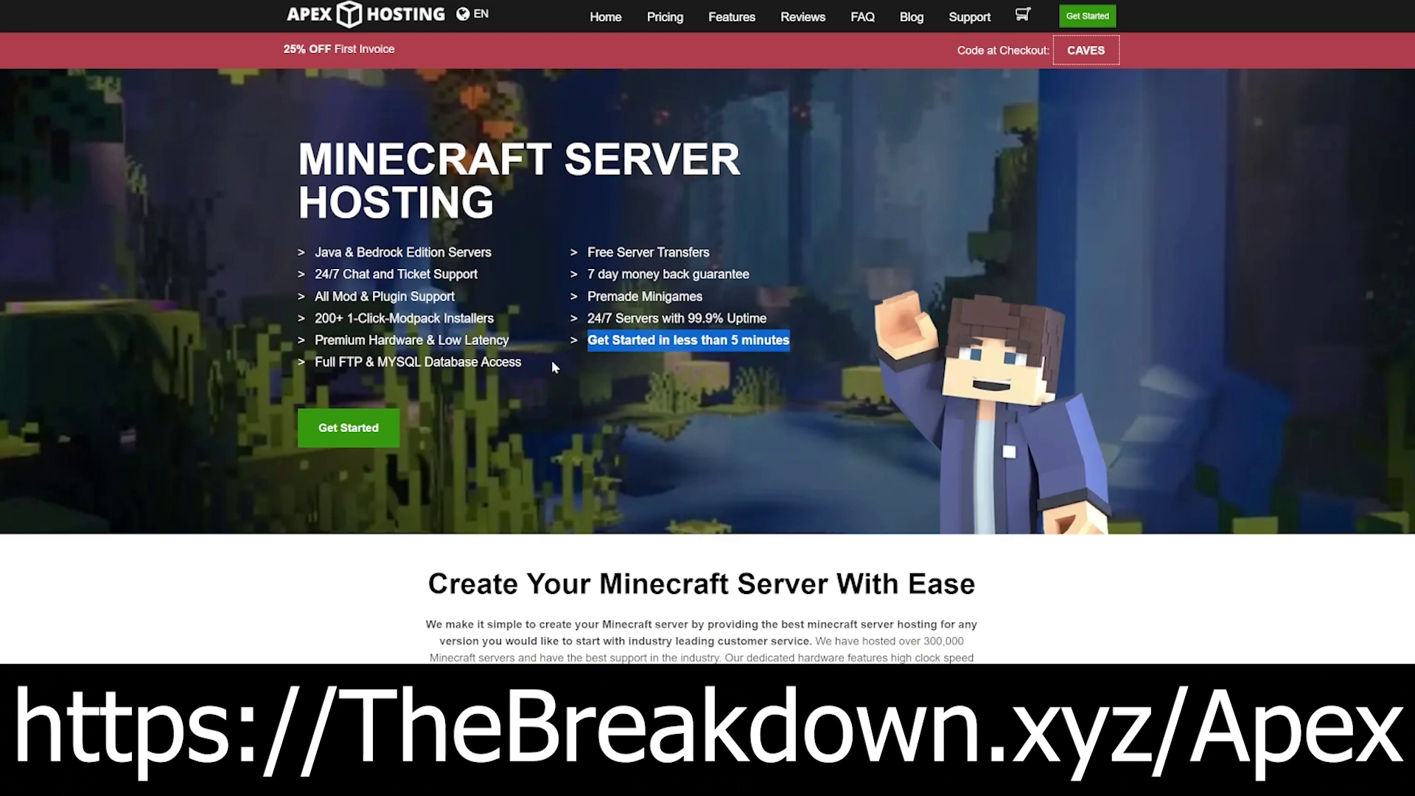
{"action": "scroll", "coordinate": [793, 347], "scroll_direction": "down", "scroll_amount": 6}
{"action": "left_click_drag", "start_coordinate": [510, 322], "coordinate": [546, 339]}
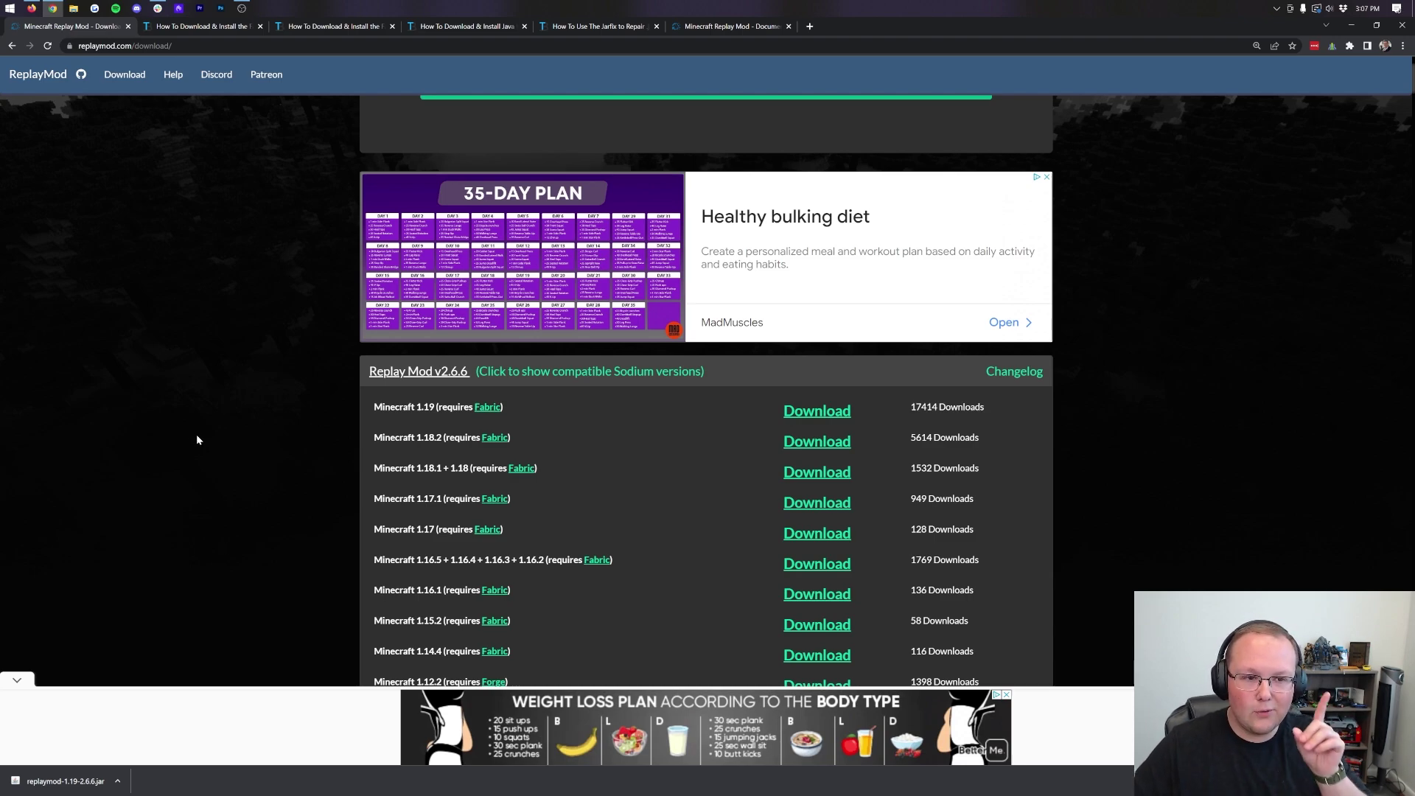
Go from the Fabric Mod Loader guide to the Fabric site and download the universal jar installer.
{"action": "scroll", "coordinate": [213, 101], "scroll_direction": "up", "scroll_amount": 3}
{"action": "left_click", "coordinate": [195, 30]}
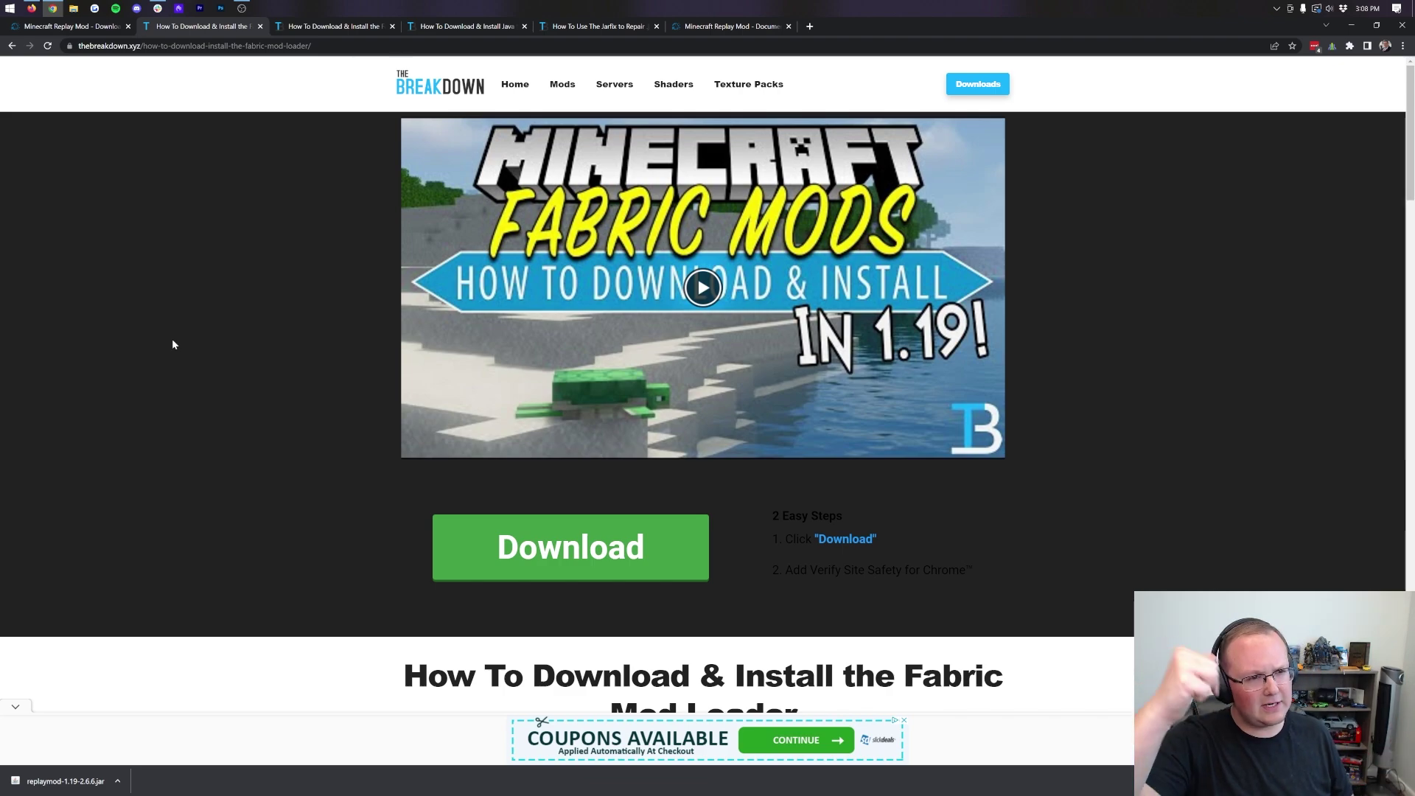
{"action": "scroll", "coordinate": [174, 344], "scroll_direction": "down", "scroll_amount": 5}
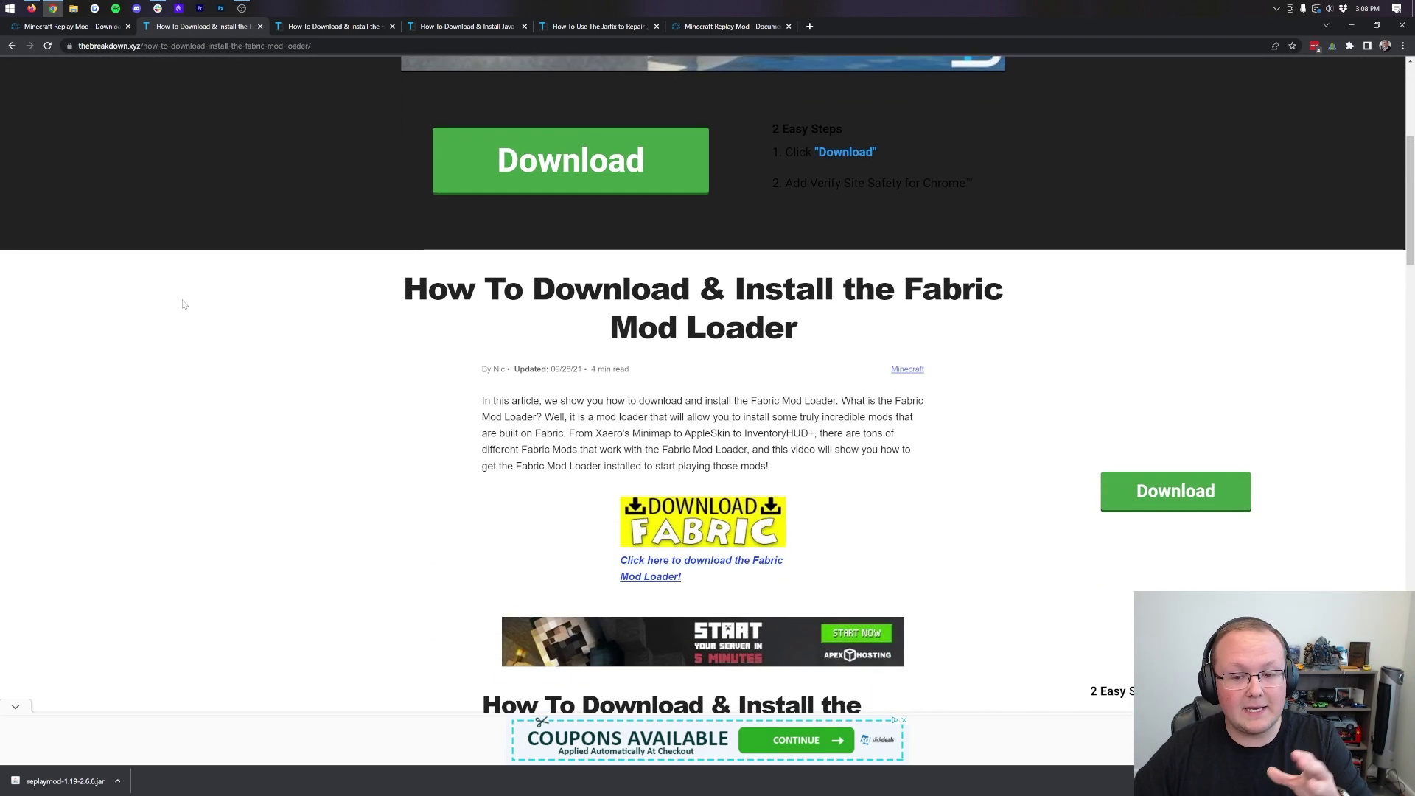
{"action": "scroll", "coordinate": [184, 304], "scroll_direction": "down", "scroll_amount": 2}
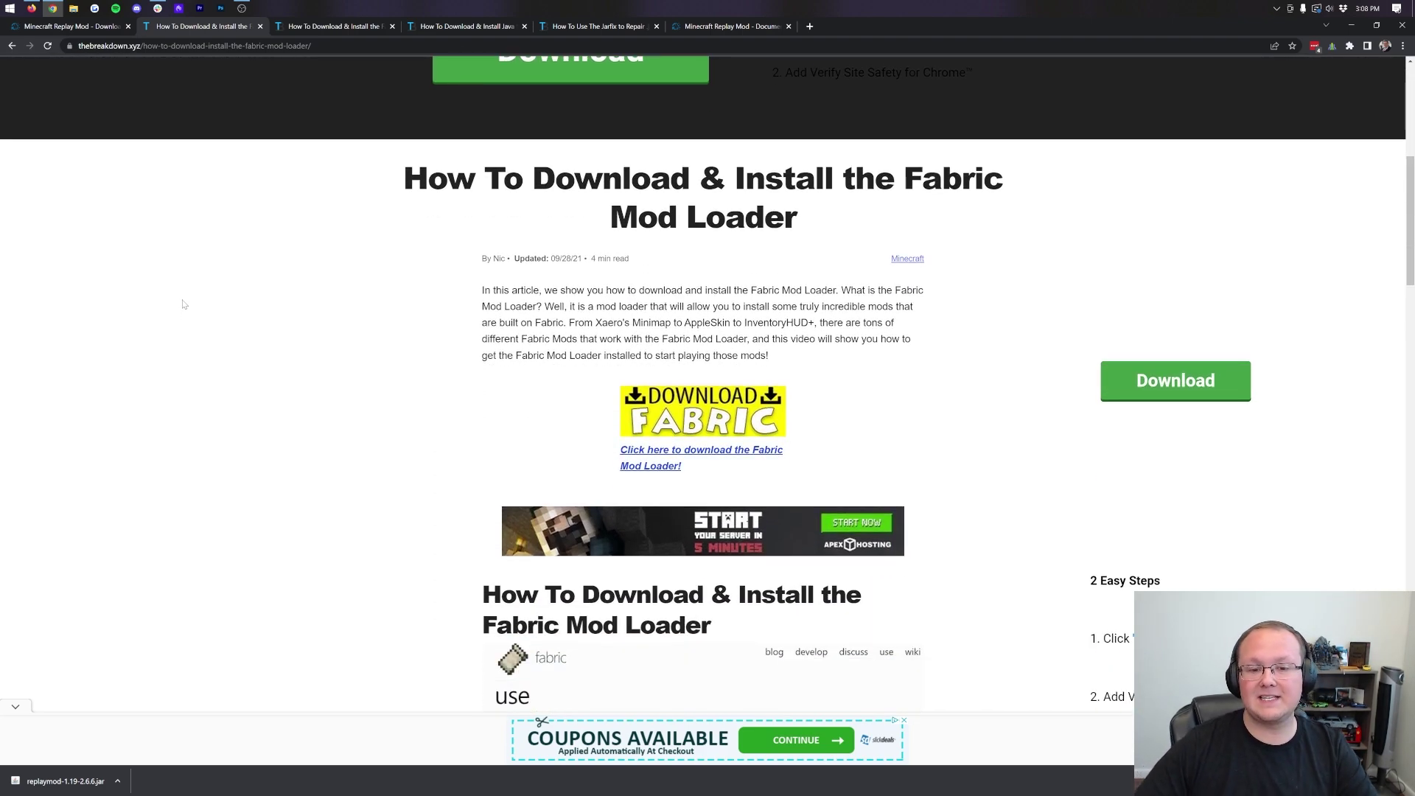
{"action": "scroll", "coordinate": [183, 303], "scroll_direction": "down", "scroll_amount": 5}
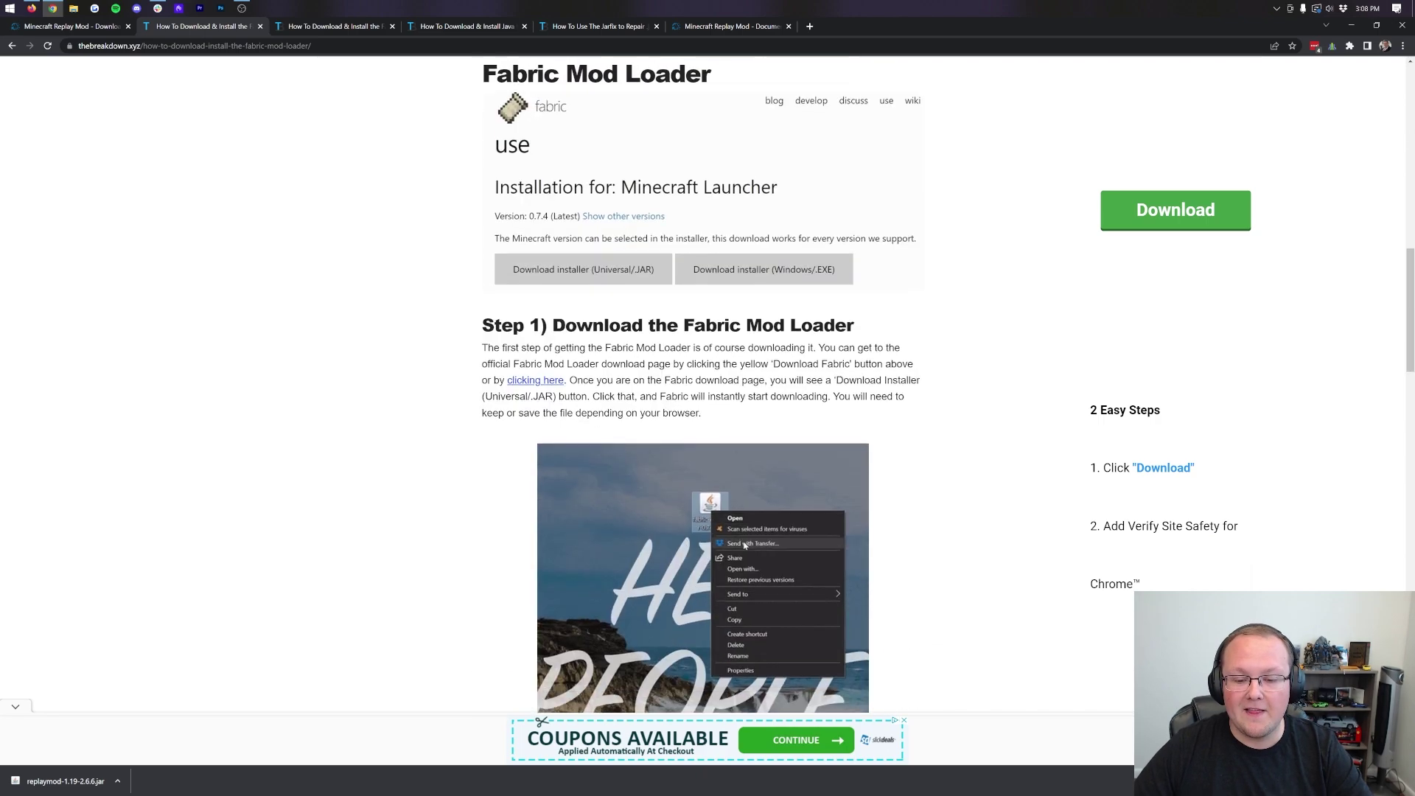
{"action": "scroll", "coordinate": [705, 317], "scroll_direction": "up", "scroll_amount": 3}
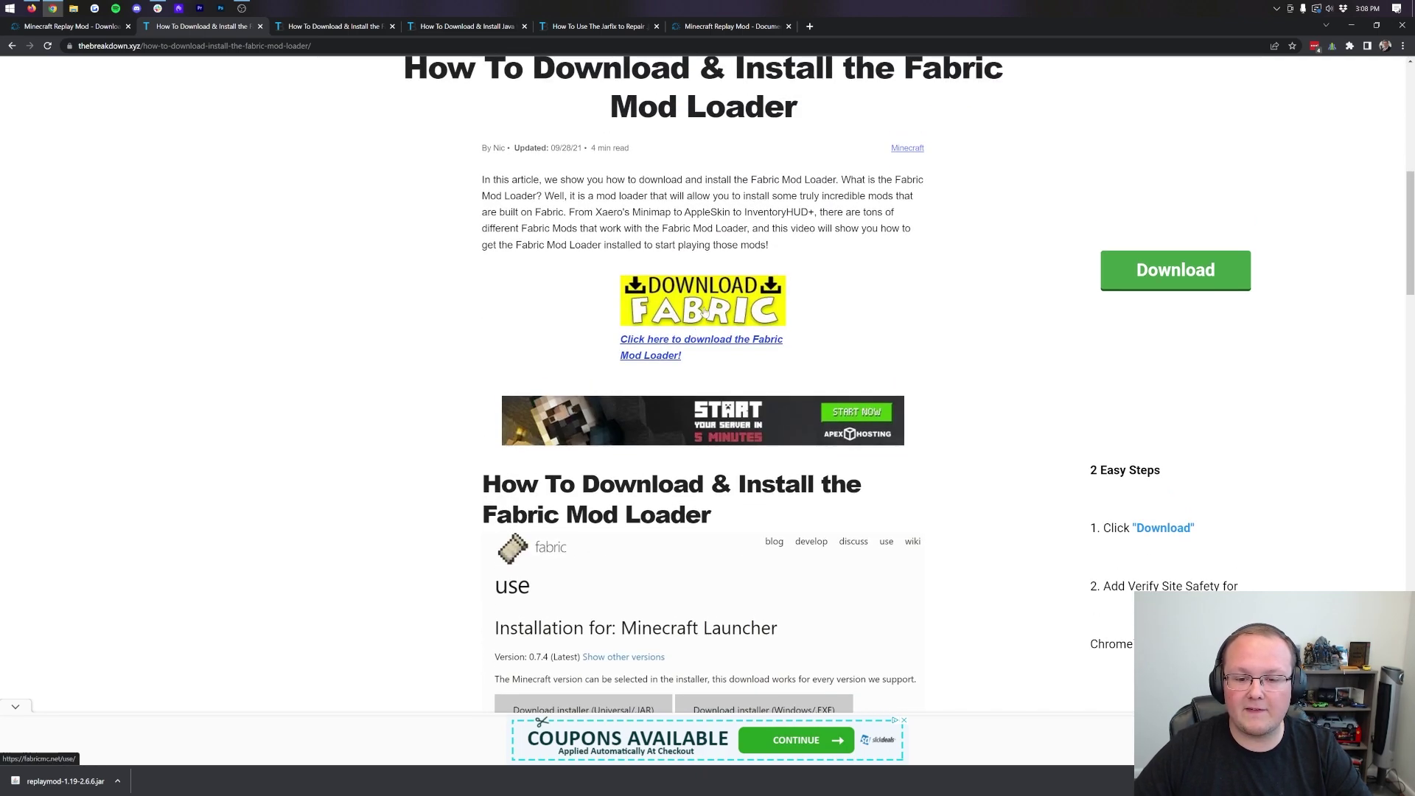
{"action": "left_click", "coordinate": [705, 313]}
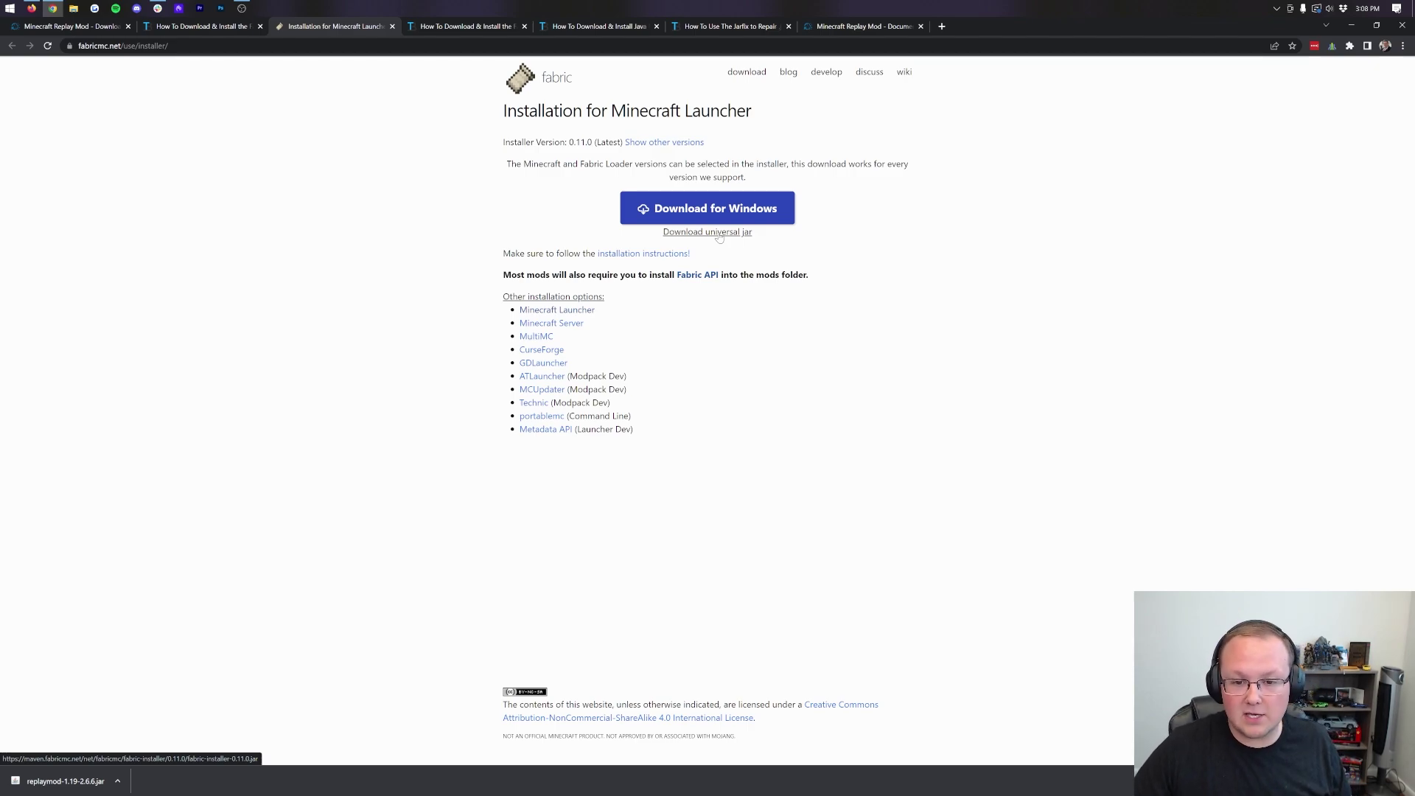
{"action": "left_click", "coordinate": [719, 234]}
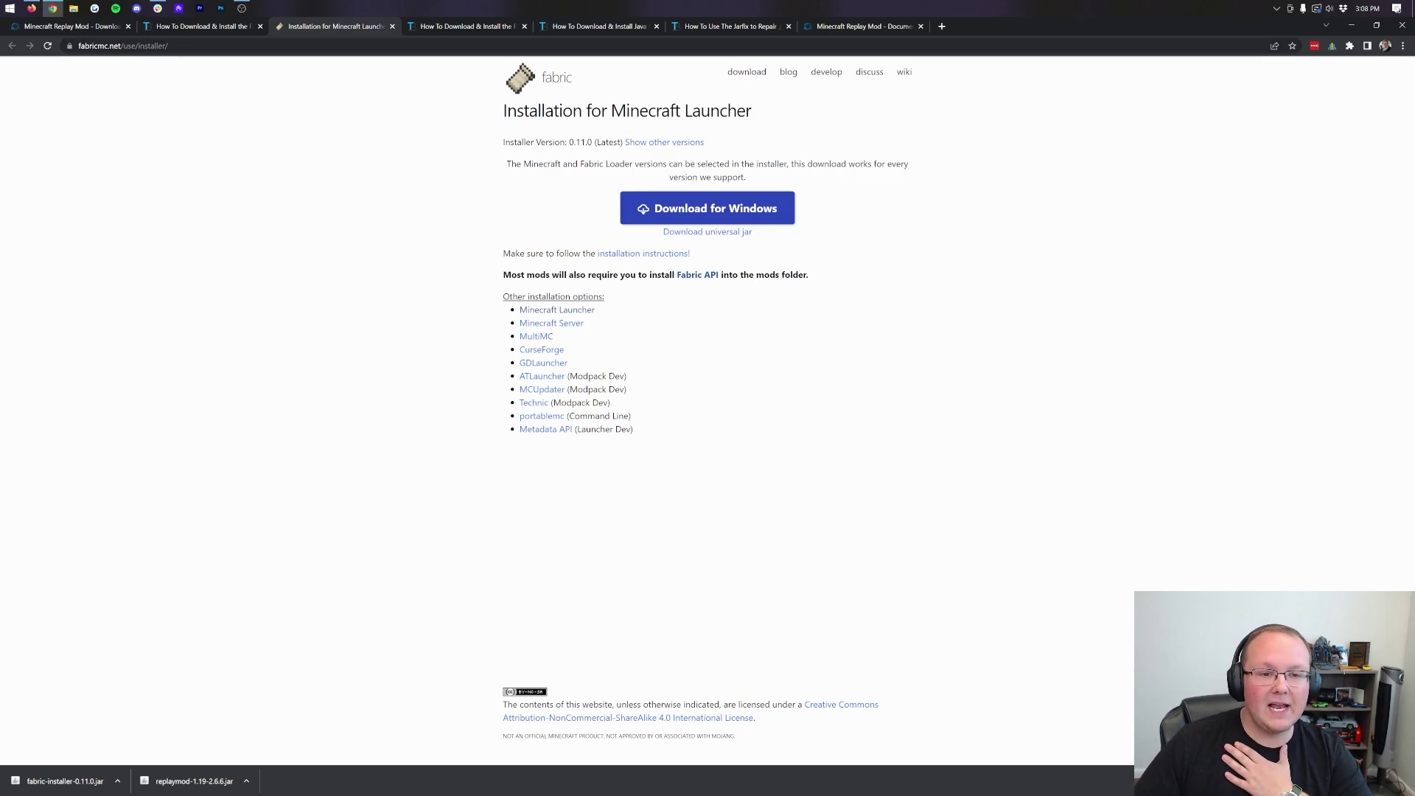
Go from the FabricAPI guide to its CurseForge page and download the Fabric API for Minecraft 1.19.
{"action": "key", "text": "ctrl+Tab"}
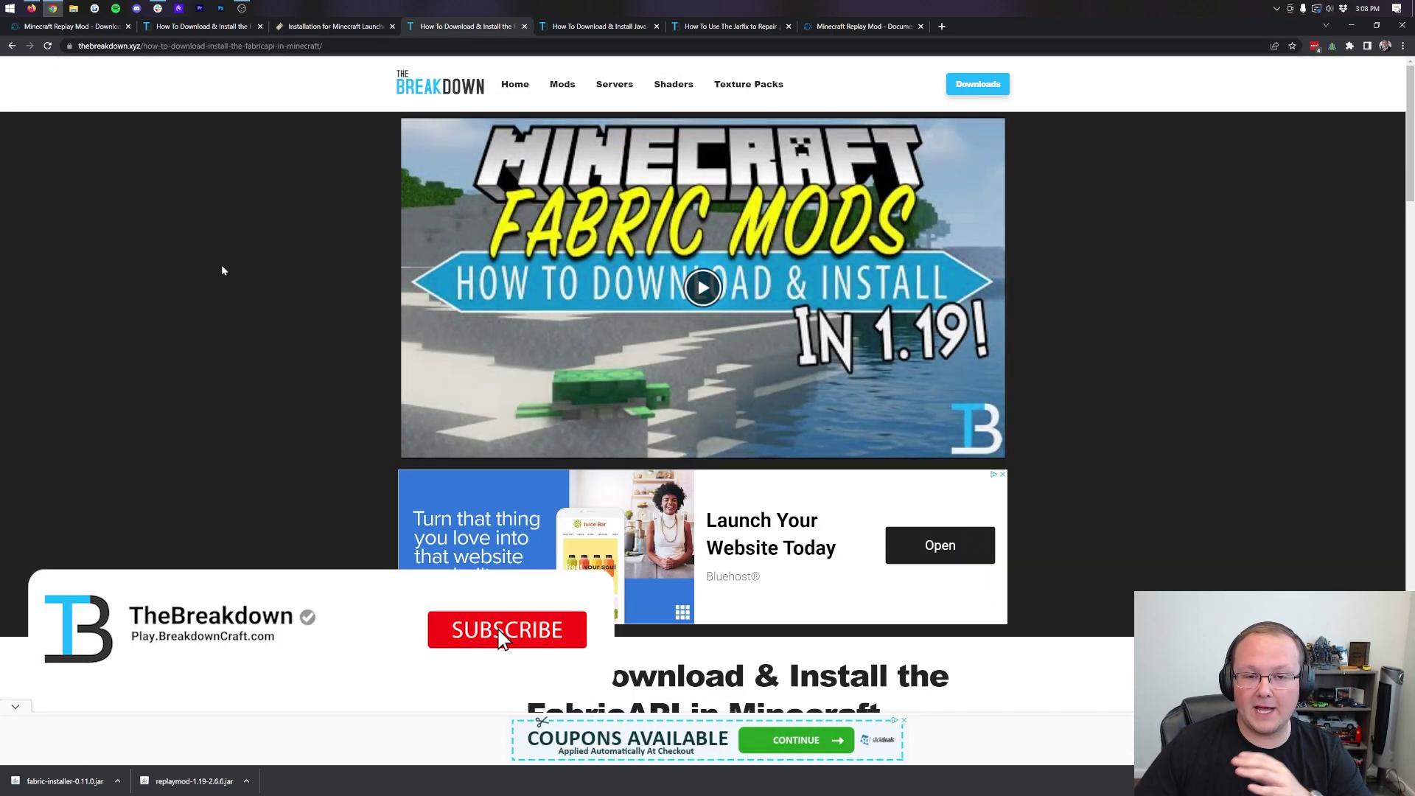
{"action": "scroll", "coordinate": [219, 275], "scroll_direction": "down", "scroll_amount": 2}
{"action": "scroll", "coordinate": [219, 276], "scroll_direction": "down", "scroll_amount": 5}
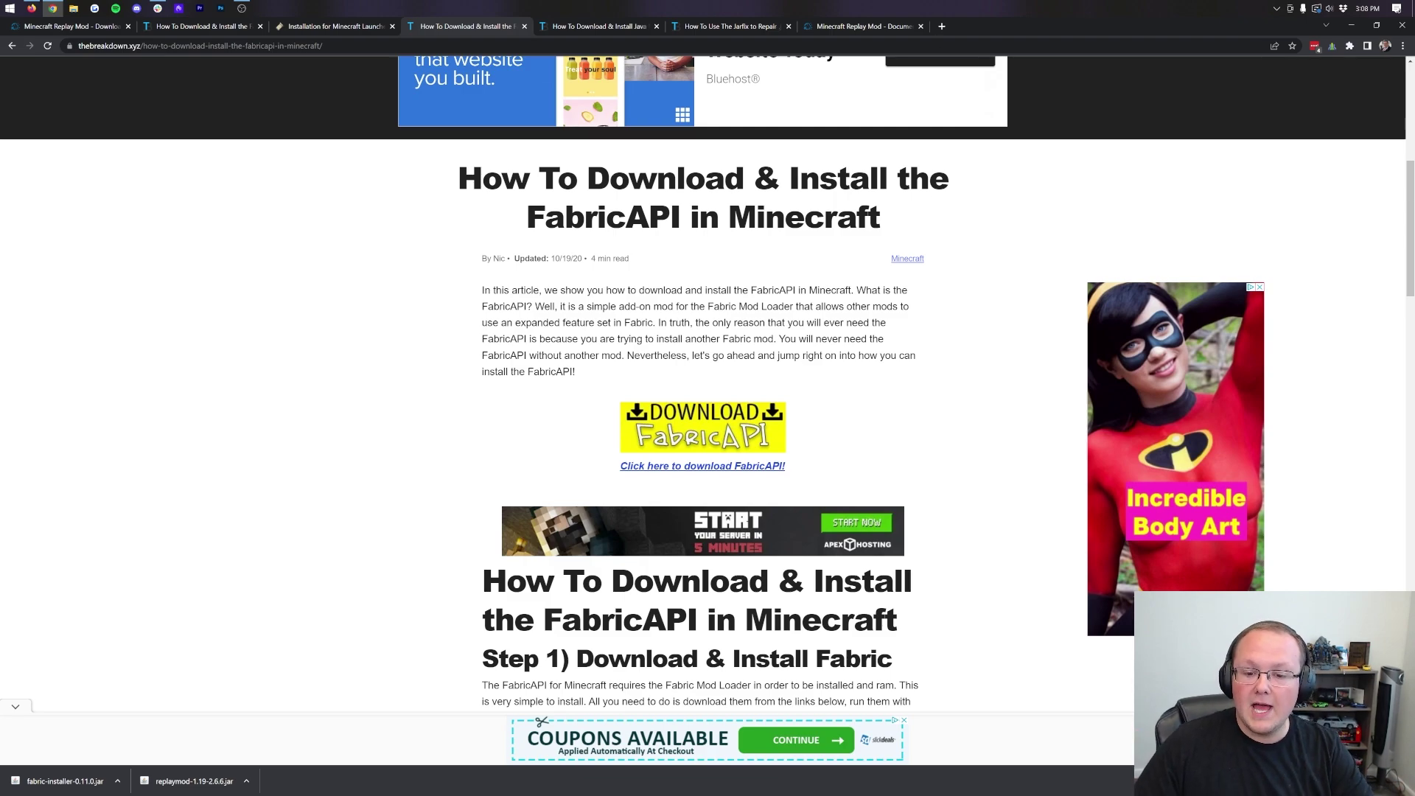
{"action": "left_click", "coordinate": [687, 418]}
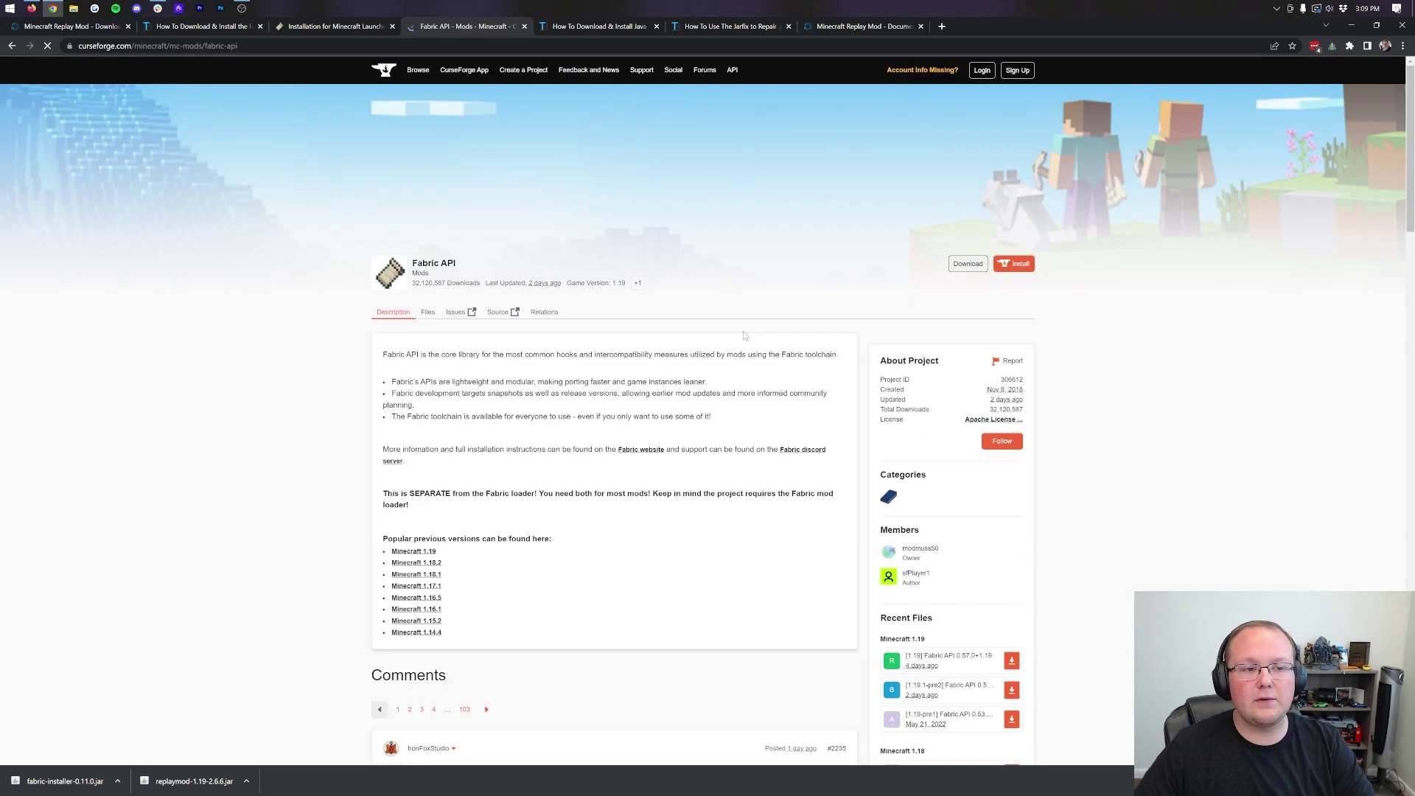
{"action": "scroll", "coordinate": [744, 336], "scroll_direction": "down", "scroll_amount": 5}
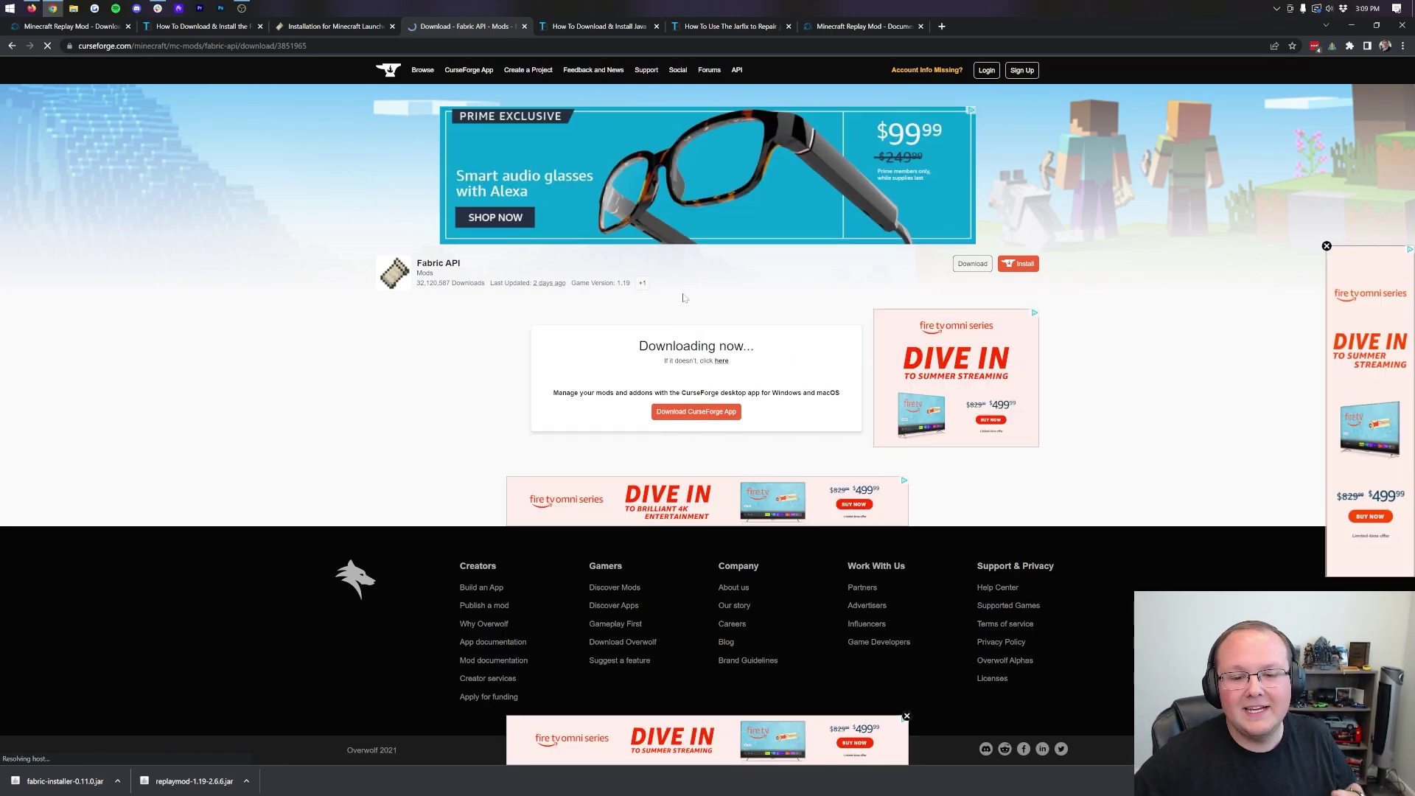
Bring up the Java installation guide, minimize the browser, and open the Downloads folder.
{"action": "left_click", "coordinate": [631, 26]}
{"action": "left_click", "coordinate": [1349, 26]}
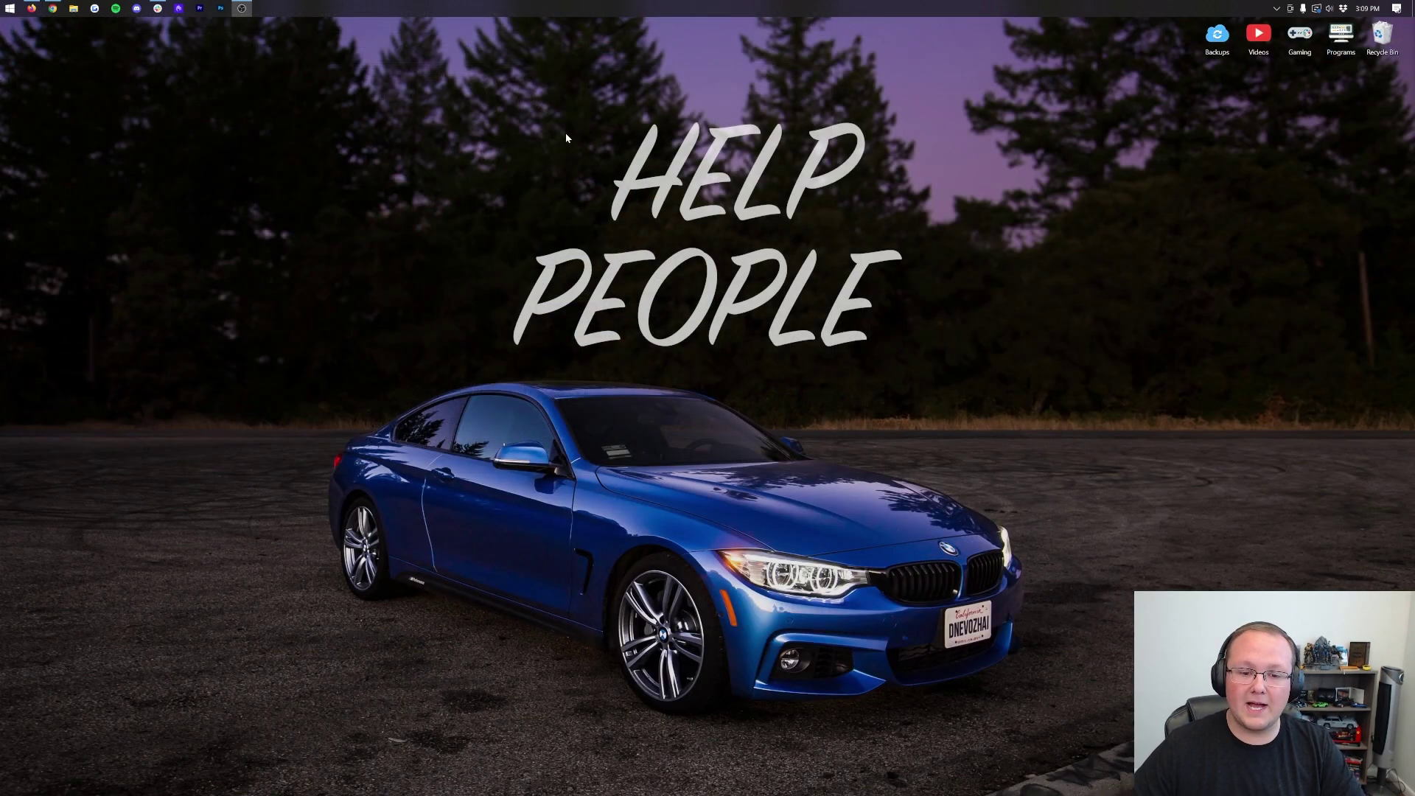
{"action": "left_click", "coordinate": [7, 7]}
{"action": "type", "text": "down"}
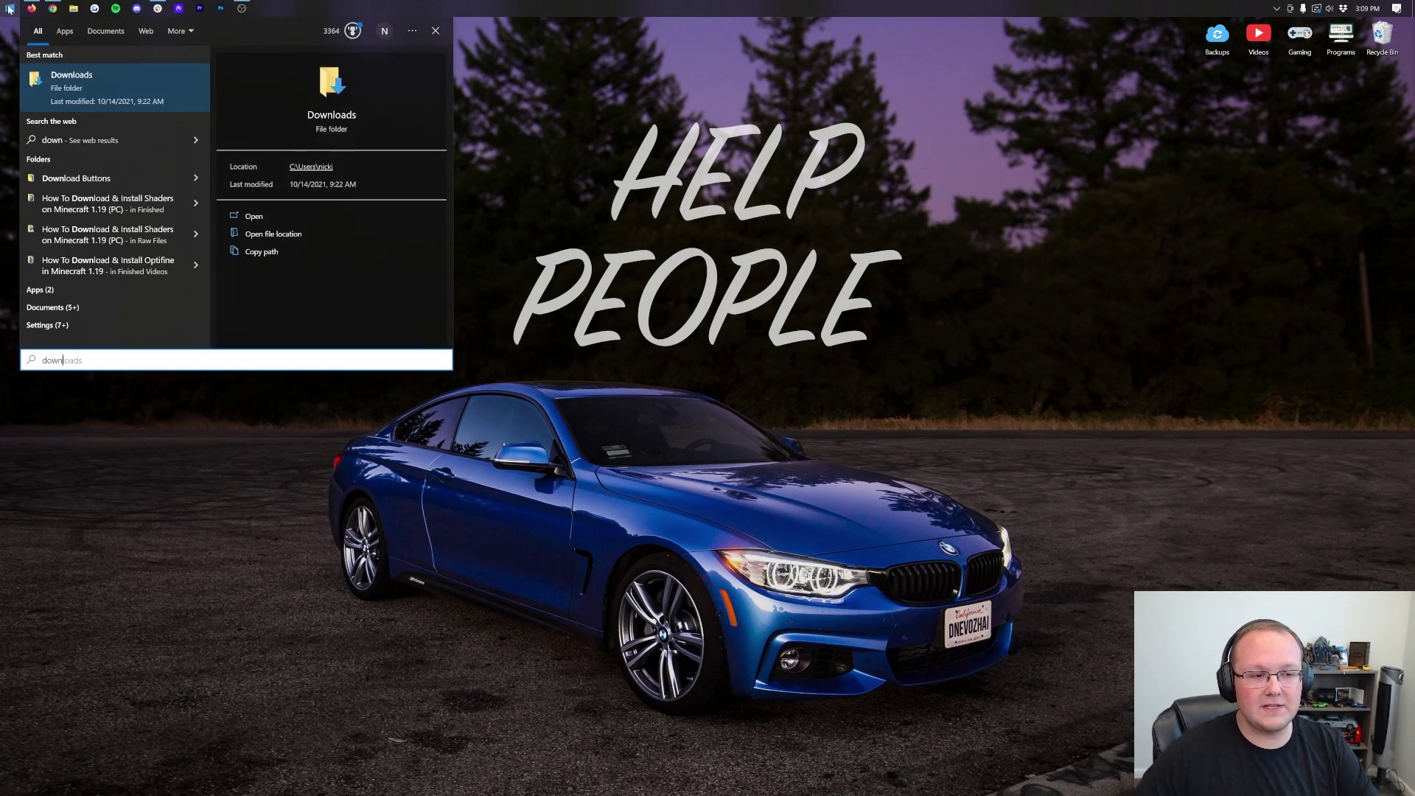
{"action": "left_click", "coordinate": [42, 79]}
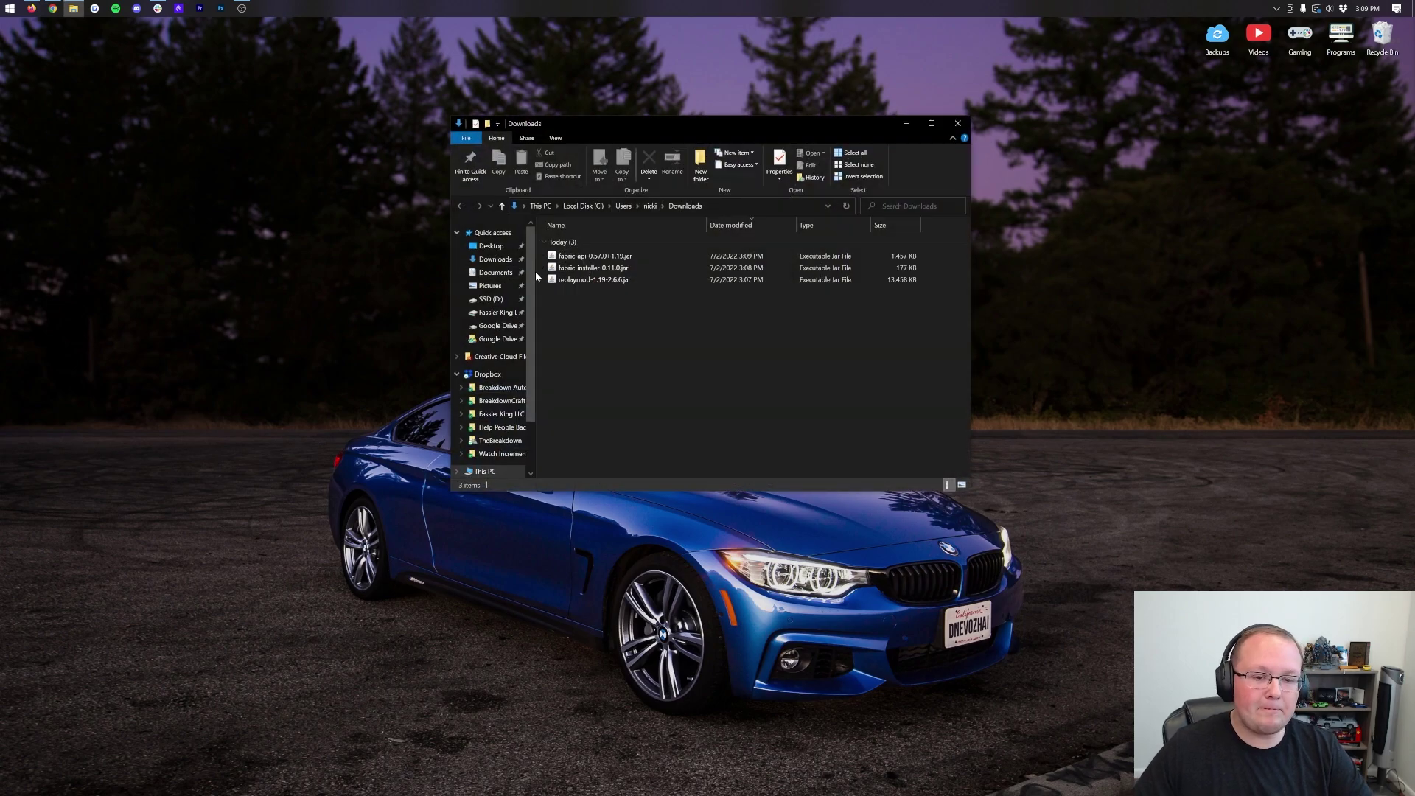
Move the Fabric API, Fabric installer and Replay Mod jar files from Downloads to the desktop, and close the folder.
{"action": "key", "text": "Down"}
{"action": "key", "text": "Down"}
{"action": "key", "text": "Down"}
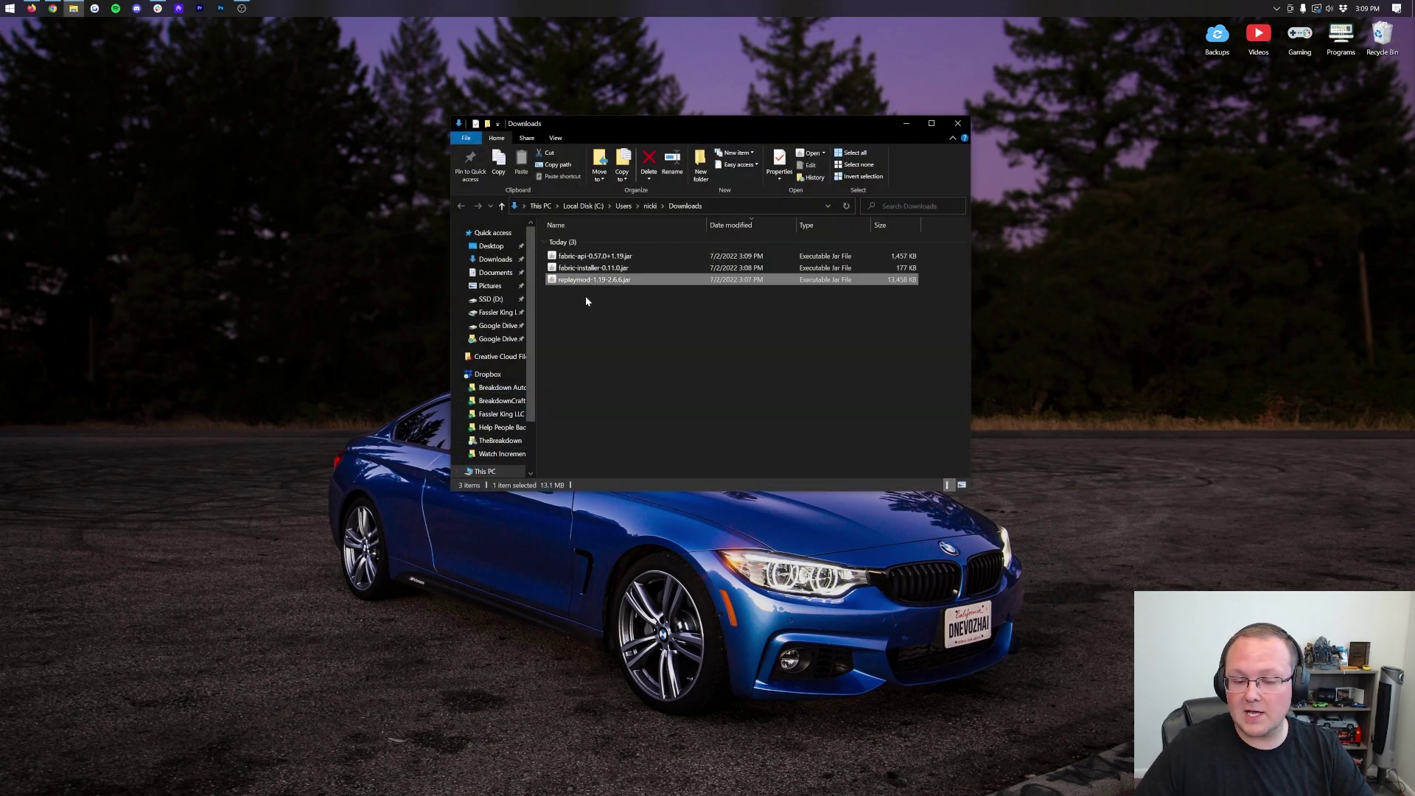
{"action": "key", "text": "ctrl+a"}
{"action": "left_click_drag", "start_coordinate": [590, 279], "coordinate": [0, 132]}
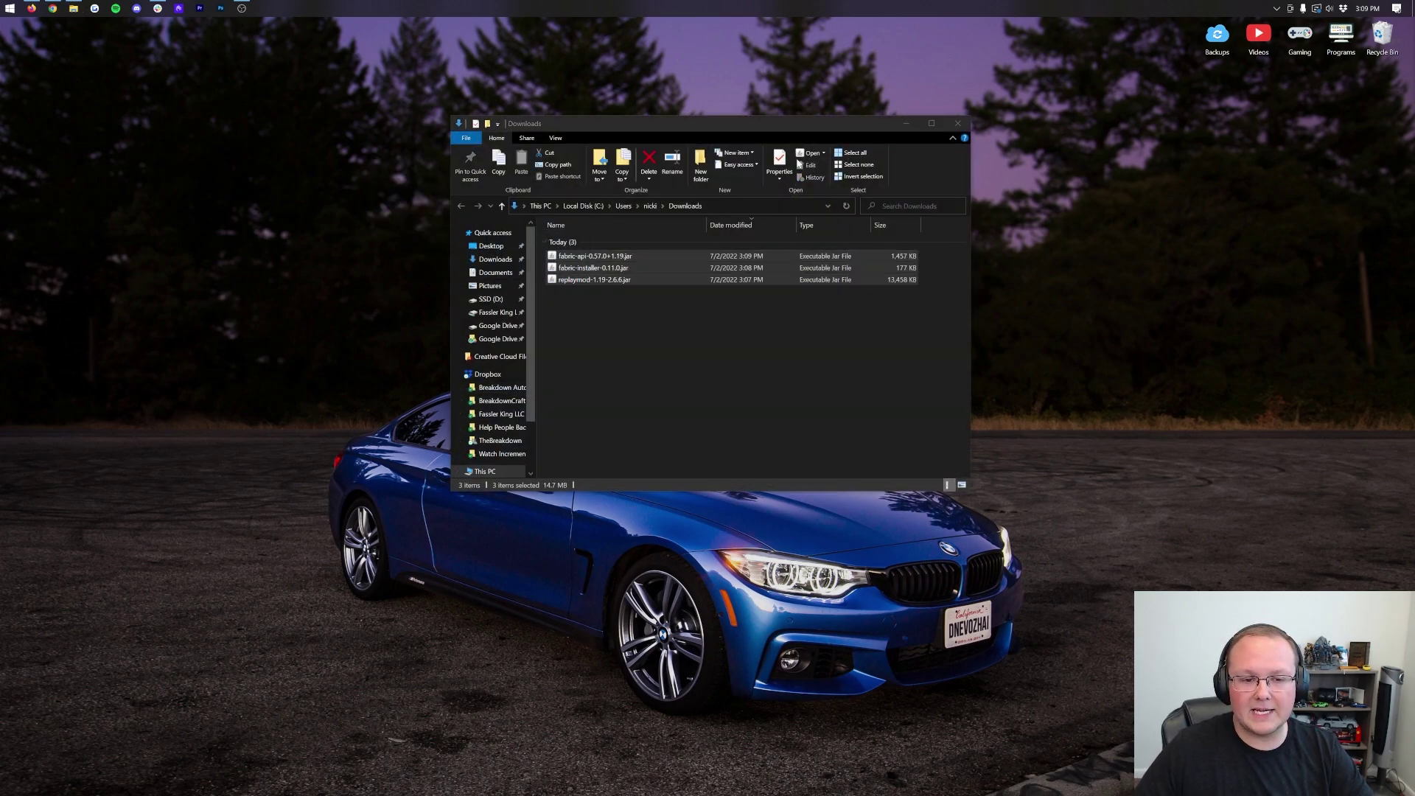
{"action": "left_click", "coordinate": [958, 123]}
Arrange the desktop jar files with the Fabric API above Replay Mod in one column and the Fabric installer in a separate column beside them.
{"action": "left_click_drag", "start_coordinate": [389, 223], "coordinate": [372, 196]}
{"action": "left_click_drag", "start_coordinate": [392, 142], "coordinate": [475, 144]}
{"action": "left_click", "coordinate": [403, 266]}
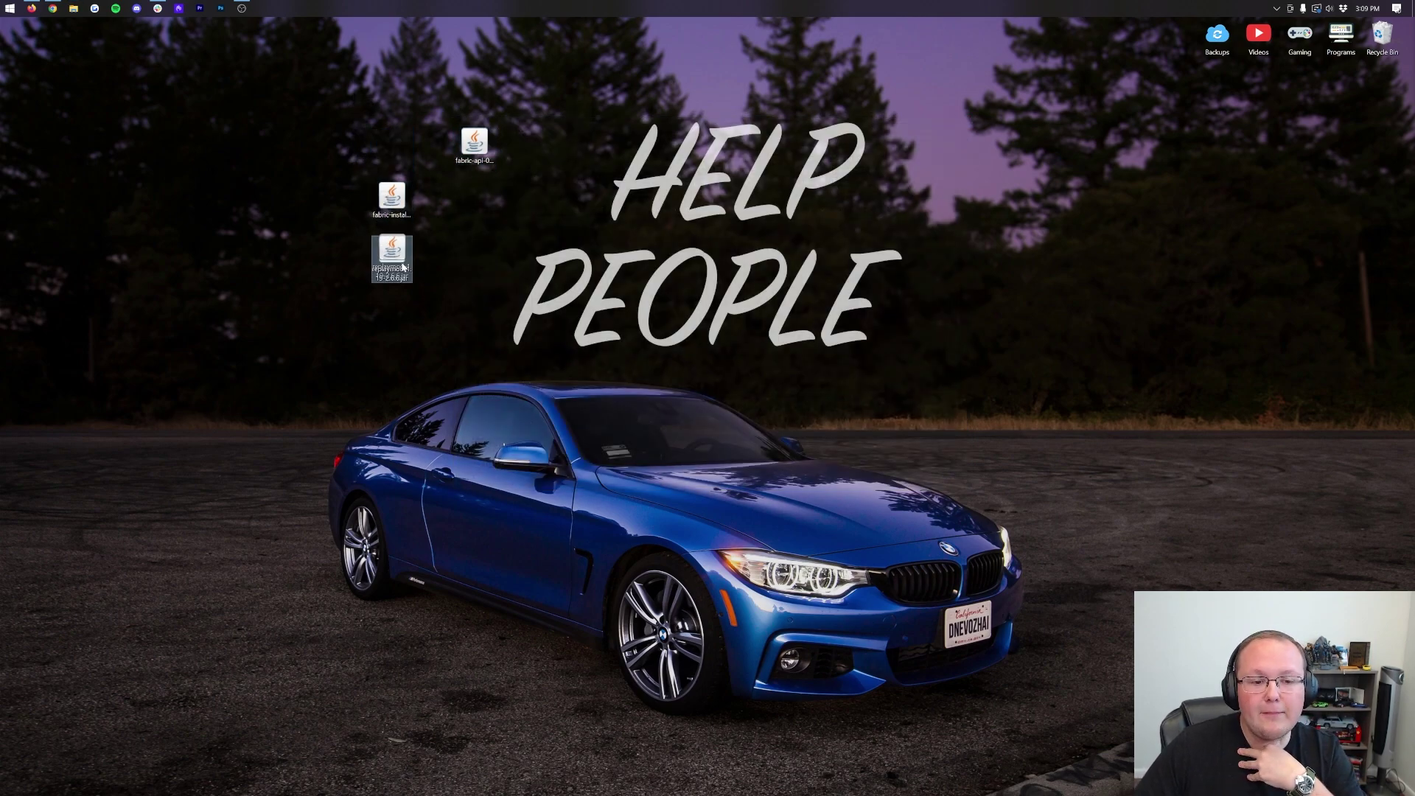
{"action": "left_click_drag", "start_coordinate": [403, 267], "coordinate": [483, 211]}
{"action": "left_click_drag", "start_coordinate": [383, 205], "coordinate": [378, 151]}
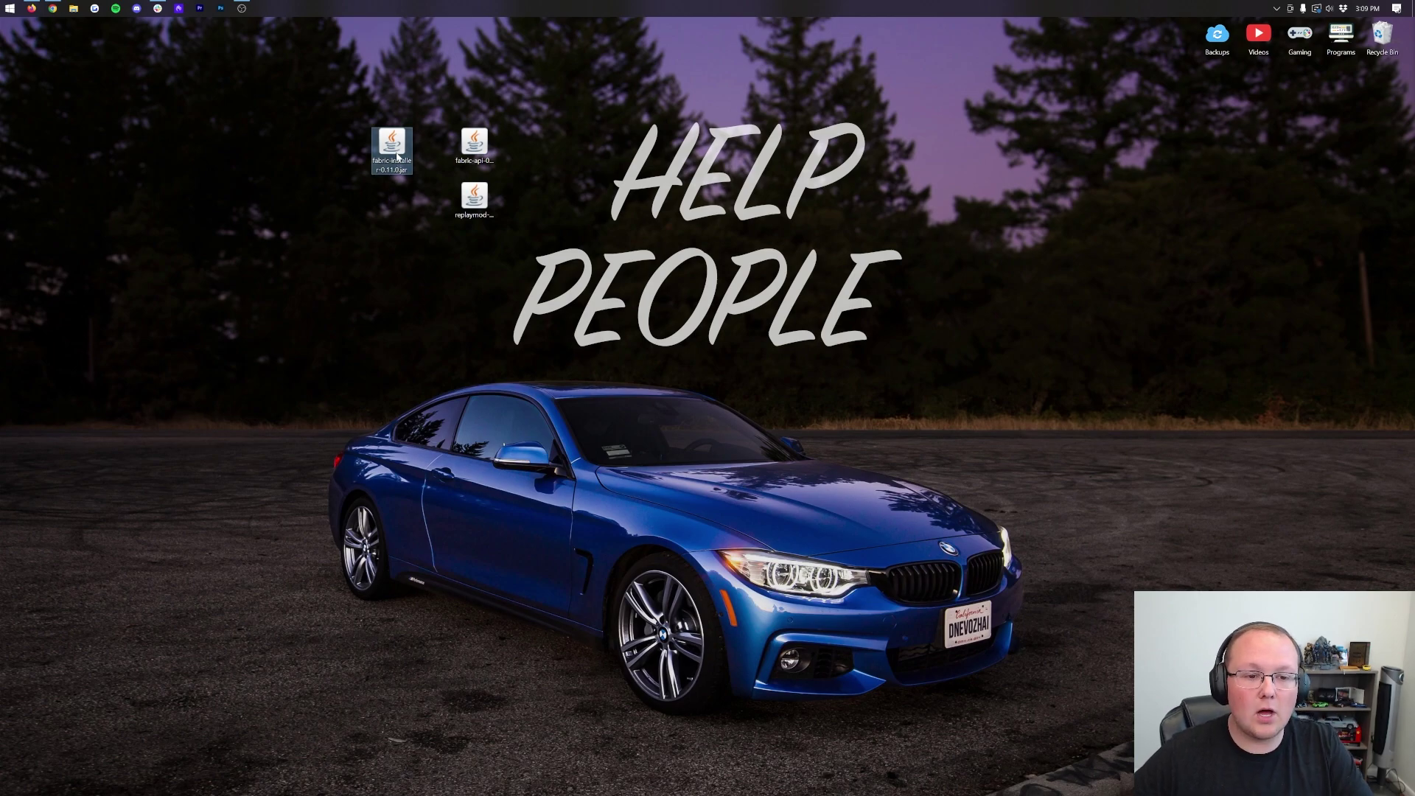
Check which apps are offered for opening the Fabric installer jar file, and dismiss the choices.
{"action": "right_click", "coordinate": [394, 144]}
{"action": "left_click", "coordinate": [431, 222]}
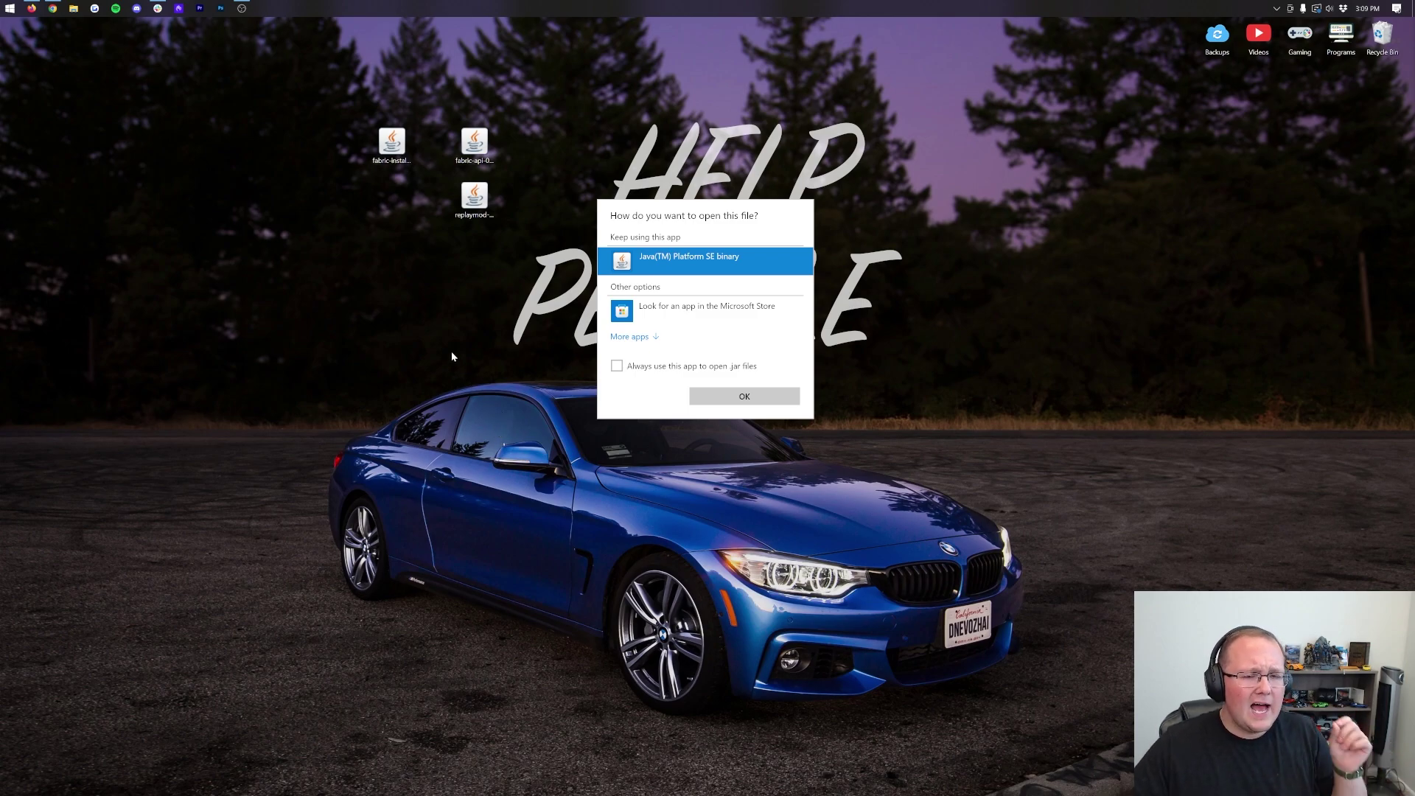
{"action": "left_click", "coordinate": [414, 184]}
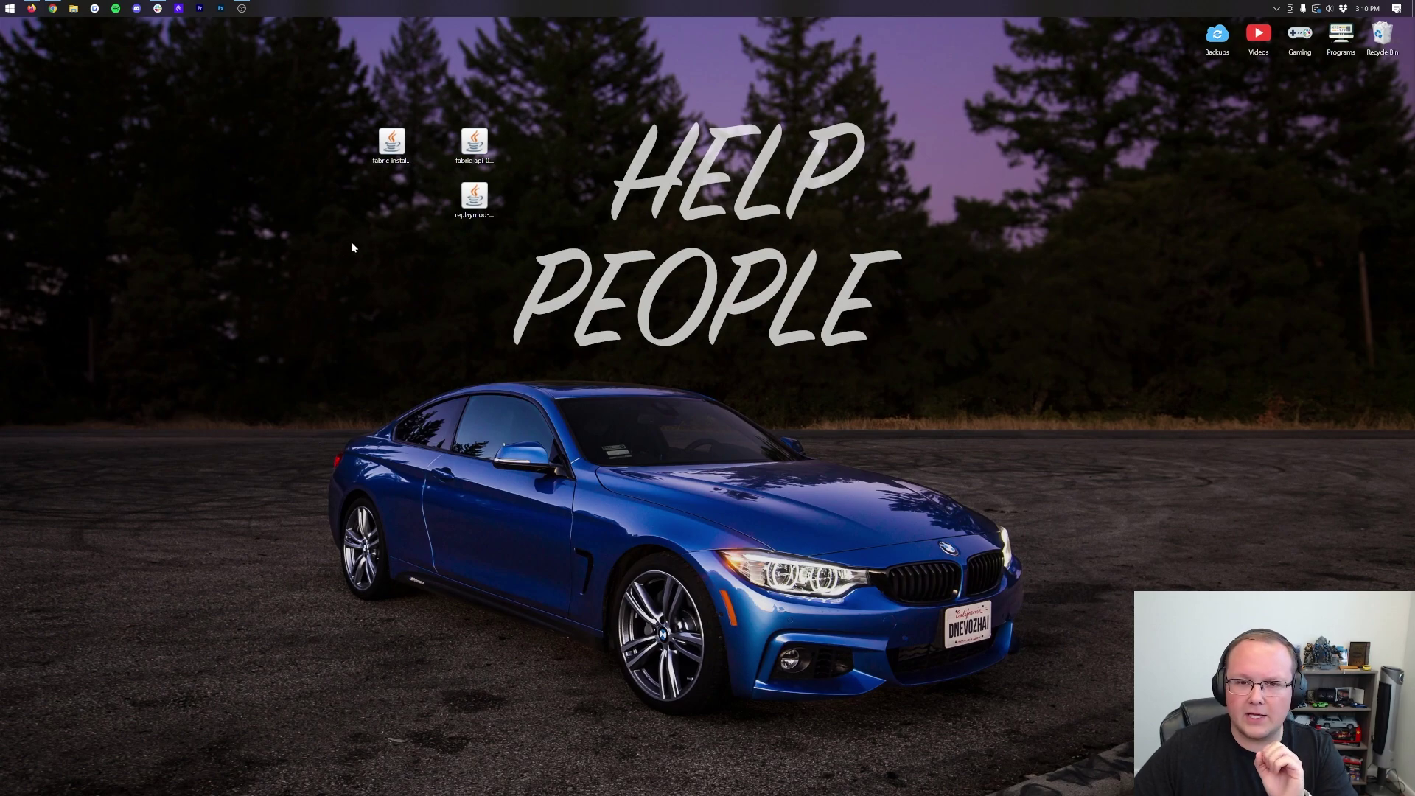
Switch back to Chrome and read through the Java 17 installation guide, including the version selection step.
{"action": "left_click", "coordinate": [53, 9]}
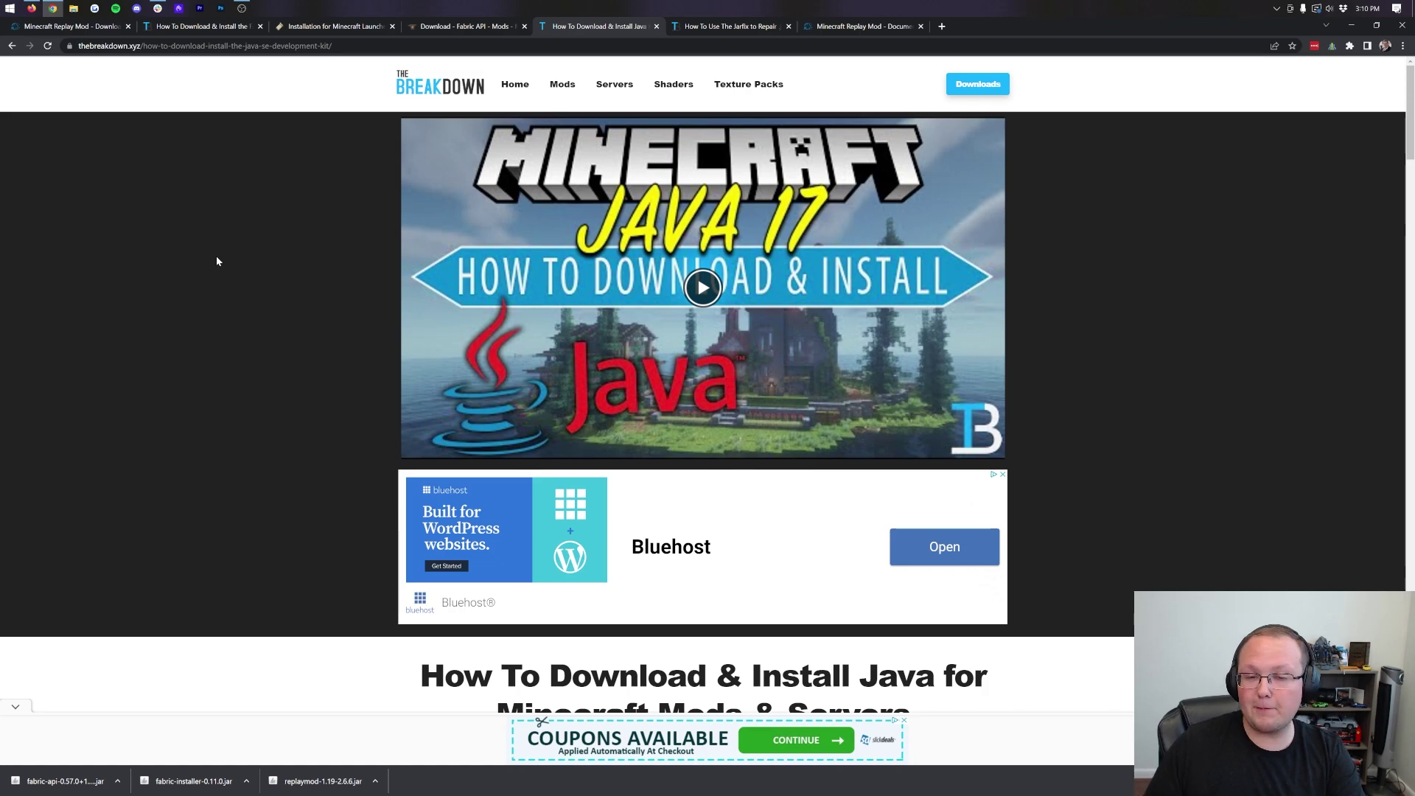
{"action": "scroll", "coordinate": [177, 138], "scroll_direction": "down", "scroll_amount": 12}
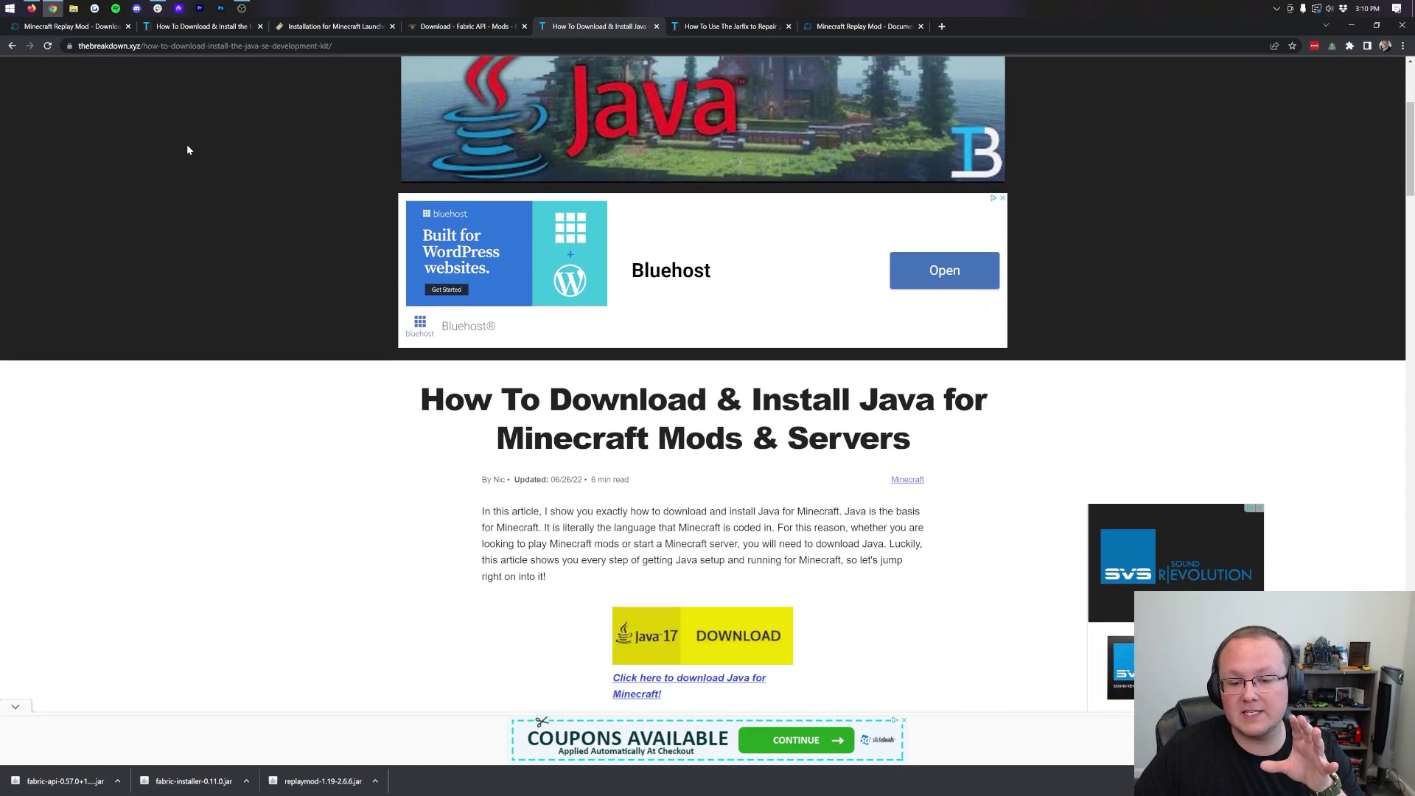
{"action": "scroll", "coordinate": [189, 134], "scroll_direction": "down", "scroll_amount": 13}
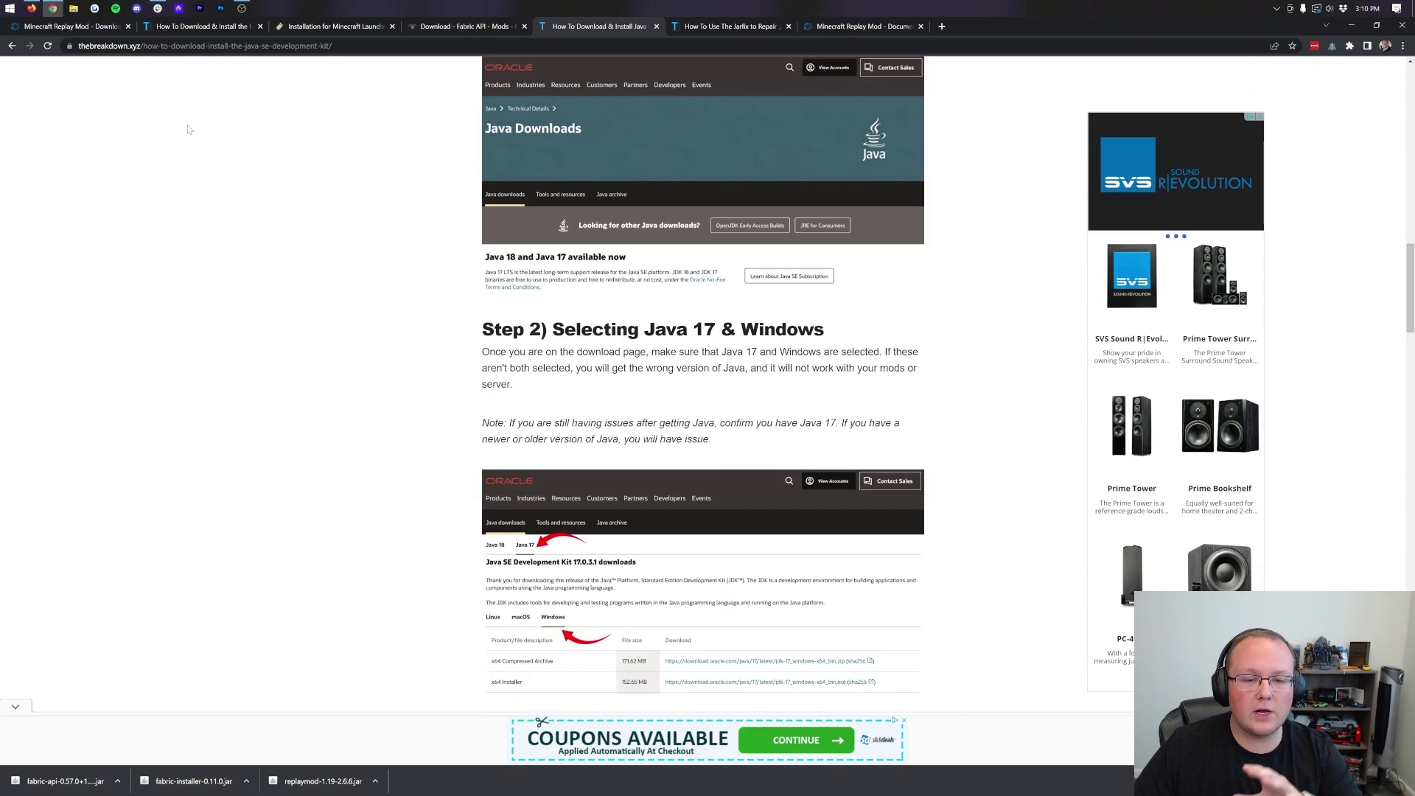
Read the rest of the Java 17 guide, view the Jarfix guide and the Replay Mod documentation, and return to the desktop.
{"action": "scroll", "coordinate": [189, 129], "scroll_direction": "down", "scroll_amount": 13}
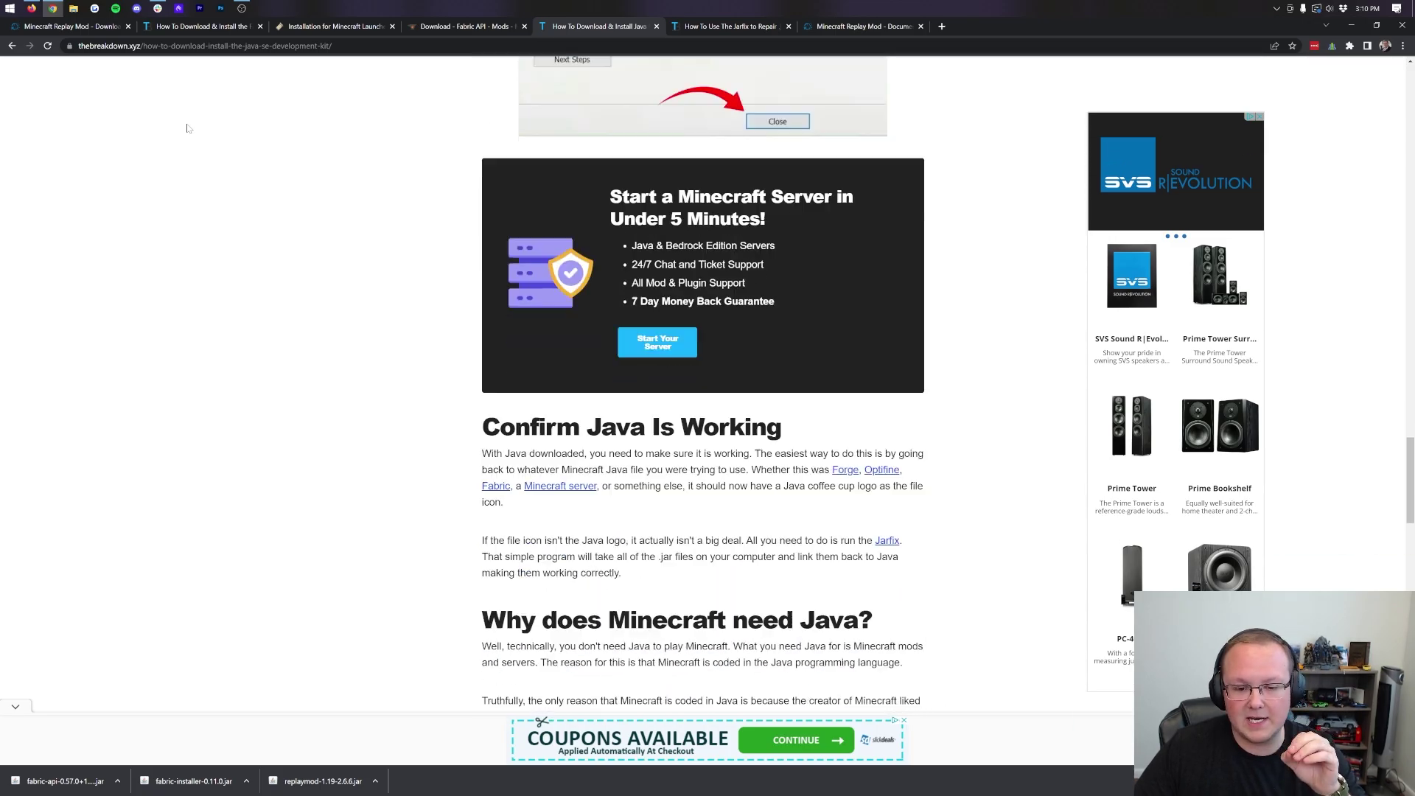
{"action": "scroll", "coordinate": [188, 129], "scroll_direction": "up", "scroll_amount": 20}
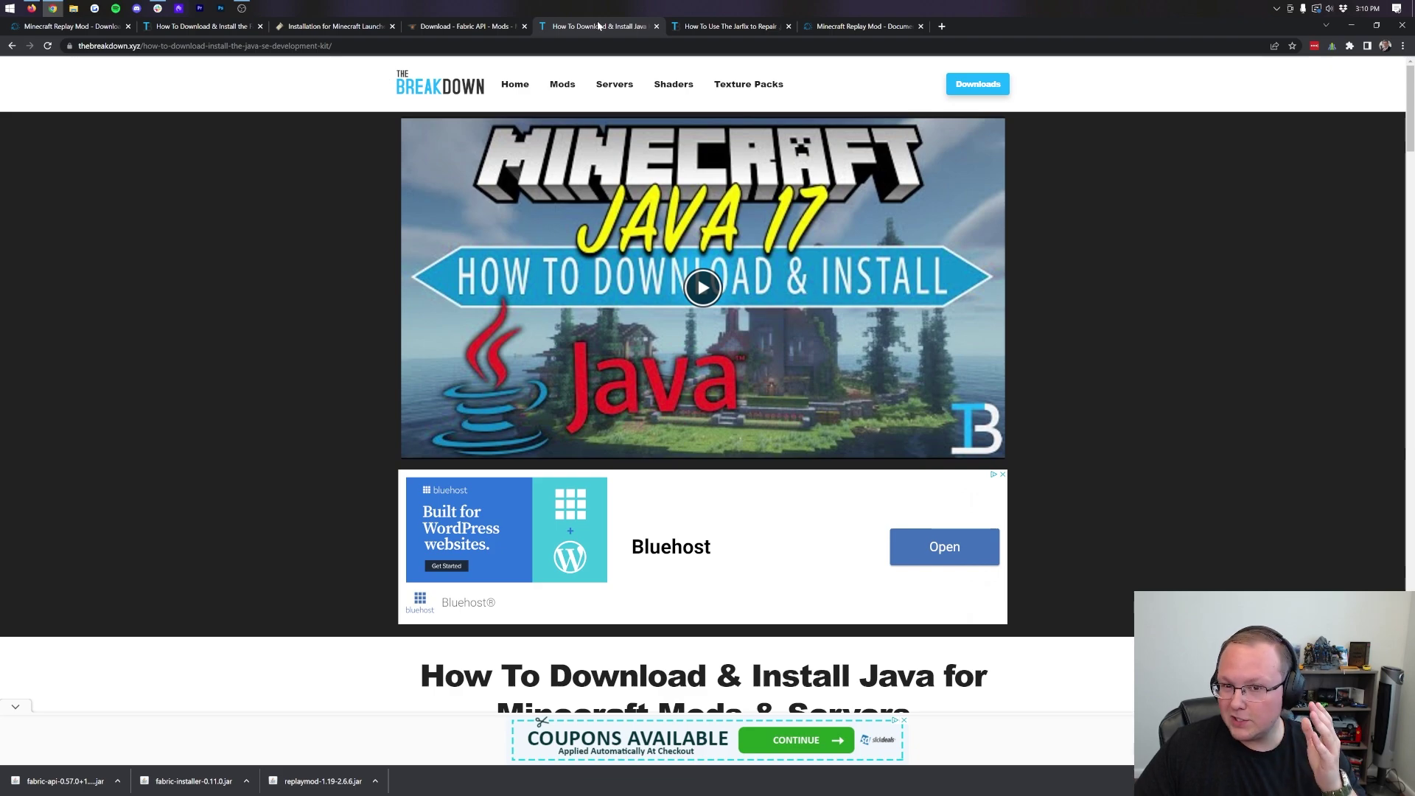
{"action": "left_click", "coordinate": [690, 28]}
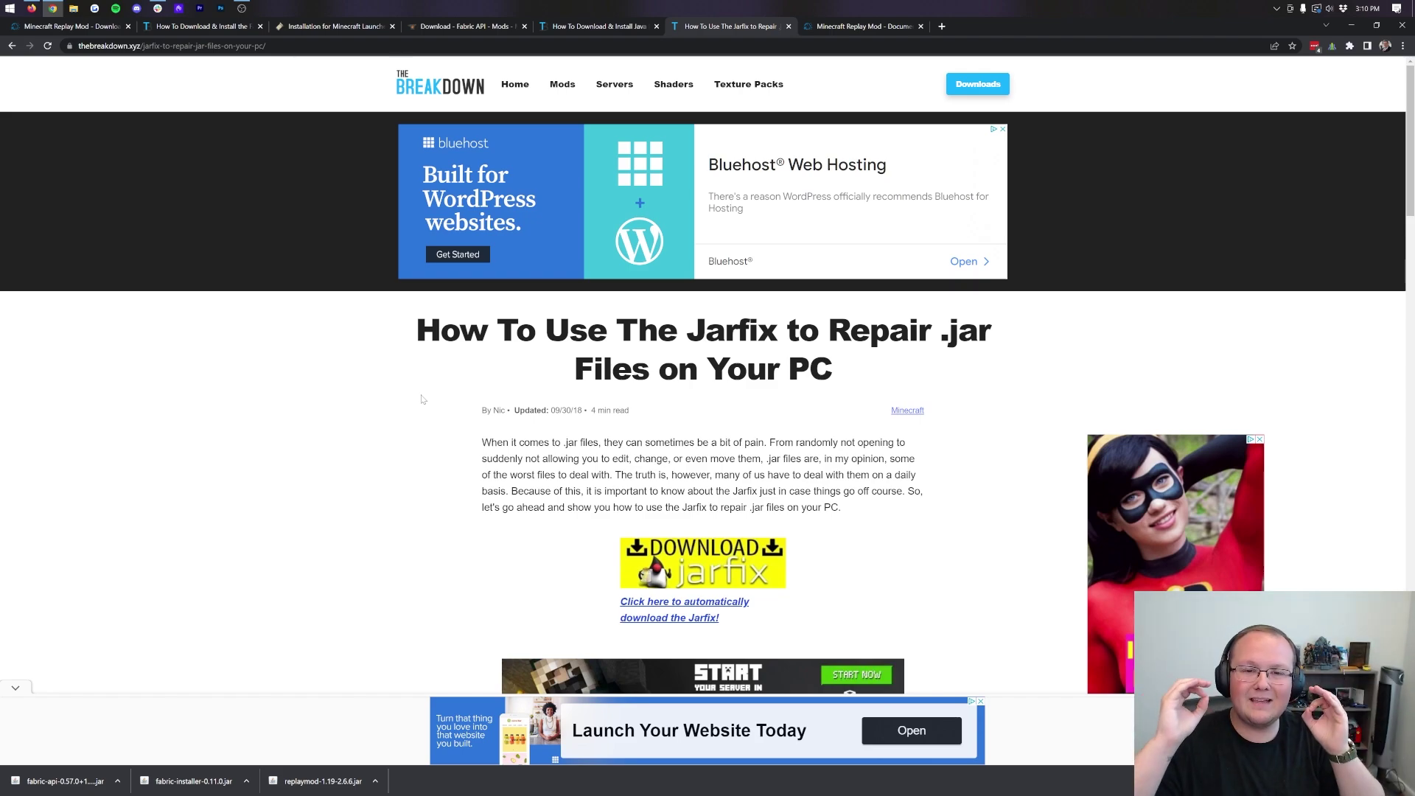
{"action": "left_click", "coordinate": [855, 27]}
{"action": "left_click", "coordinate": [1355, 26]}
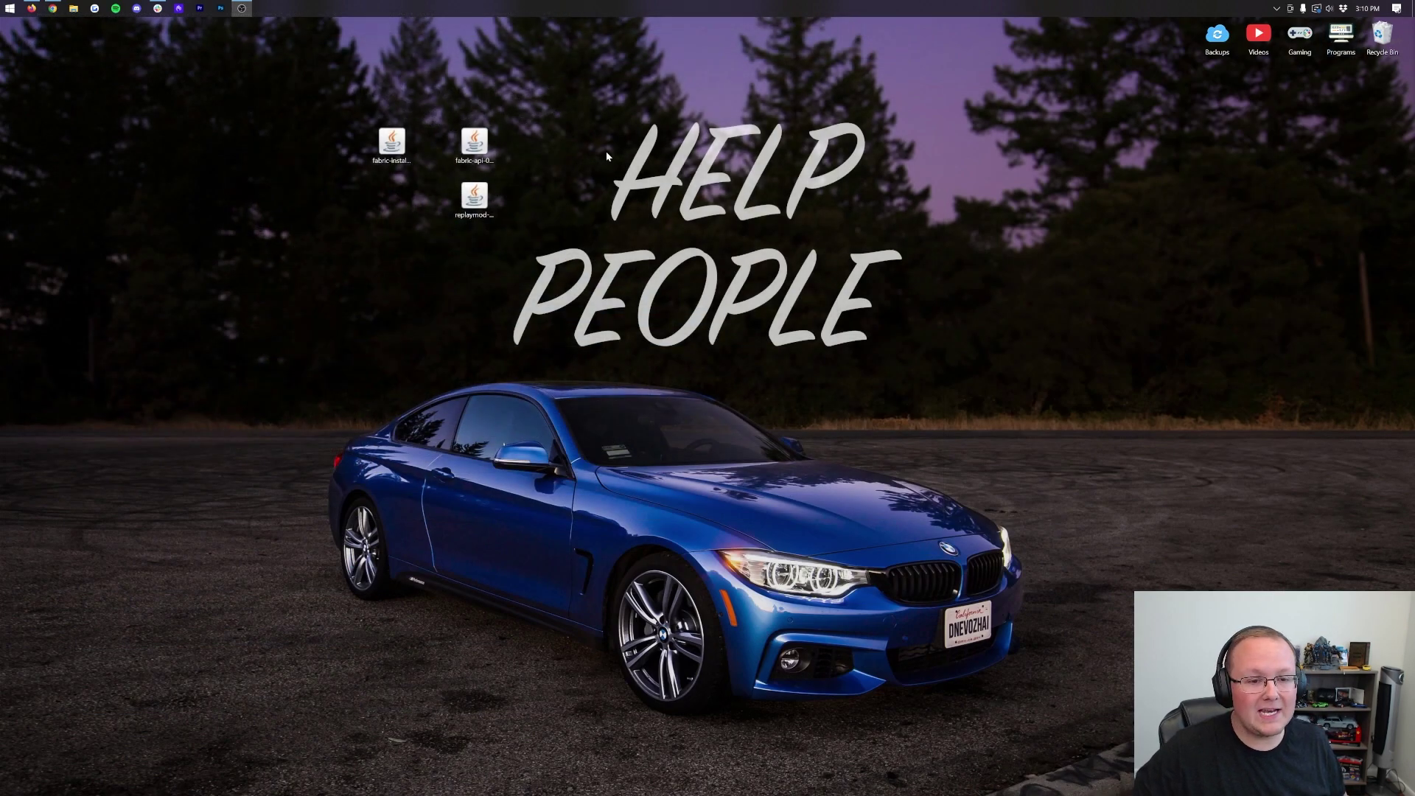
Open the Fabric installer jar file on the desktop with Java(TM) Platform SE binary.
{"action": "left_click", "coordinate": [391, 146]}
{"action": "right_click", "coordinate": [392, 146]}
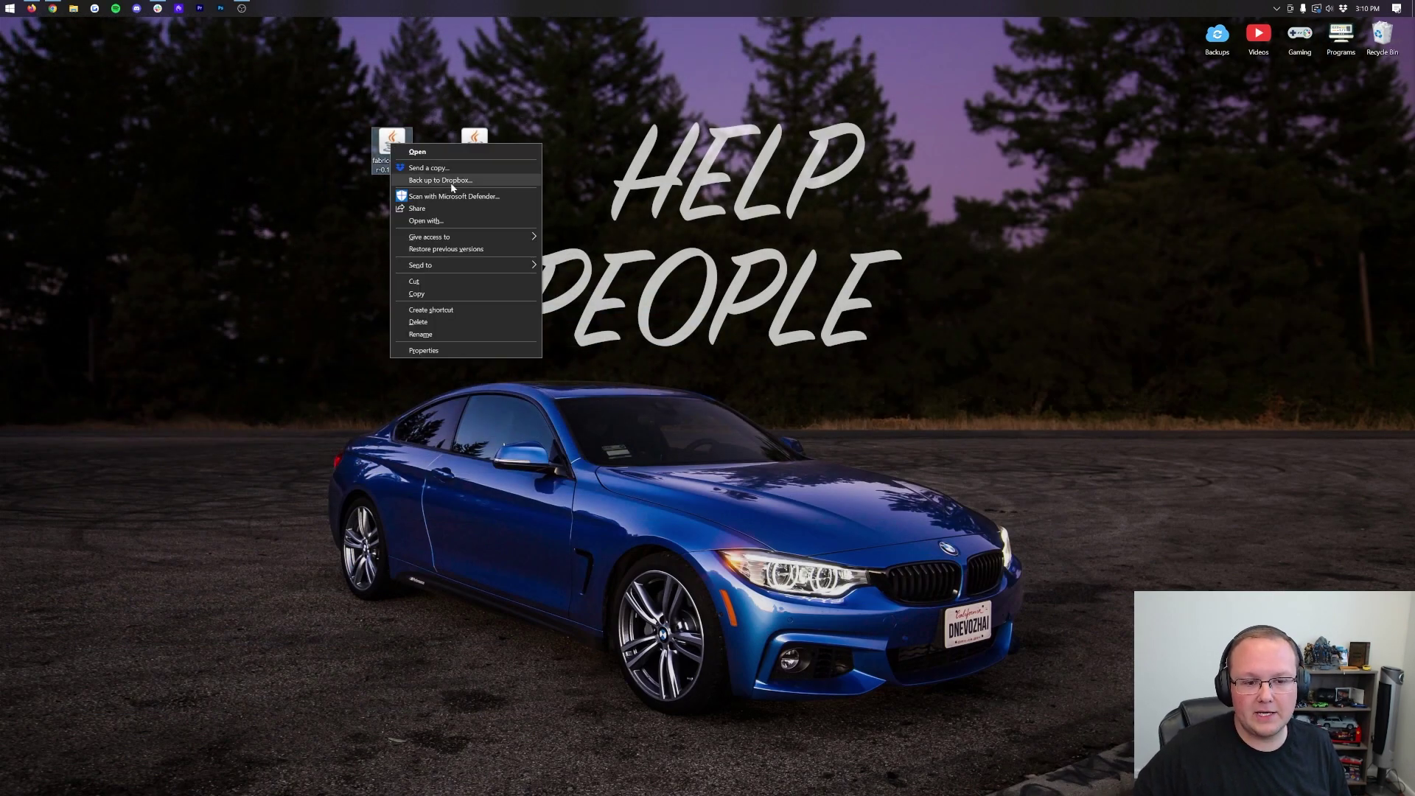
{"action": "left_click", "coordinate": [448, 220]}
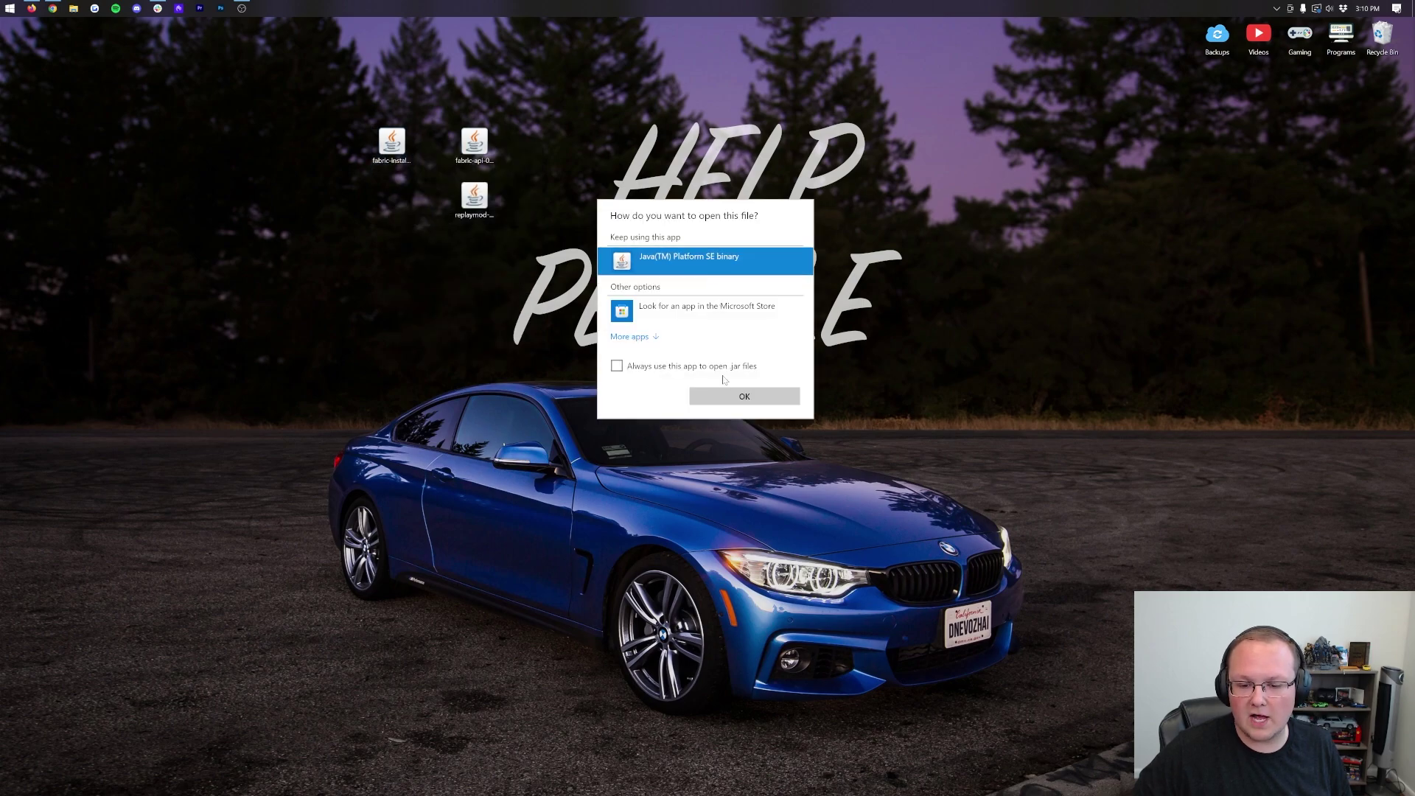
{"action": "left_click", "coordinate": [725, 399]}
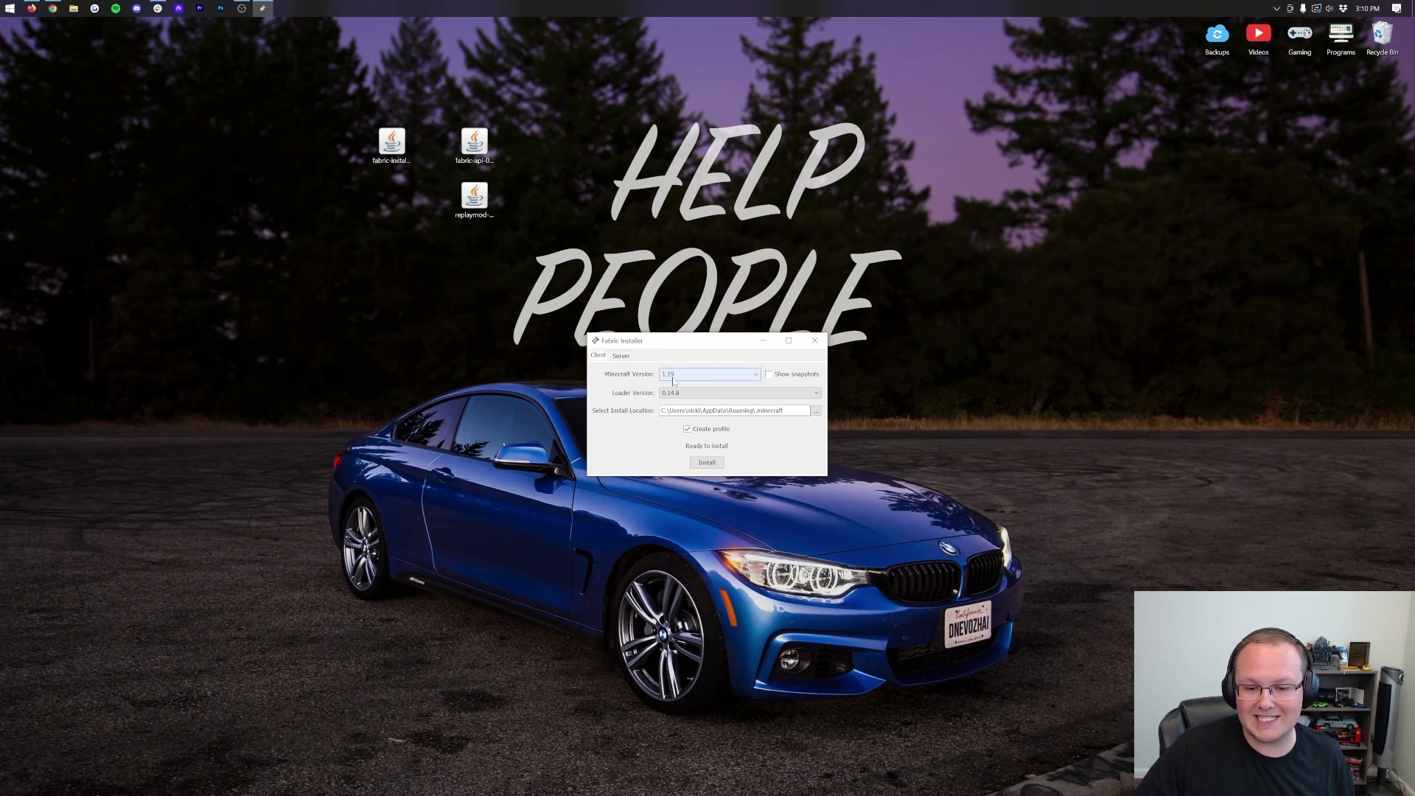
Install the Fabric Loader client for Minecraft 1.19 with the preset options, and close the installer.
{"action": "left_click", "coordinate": [707, 463]}
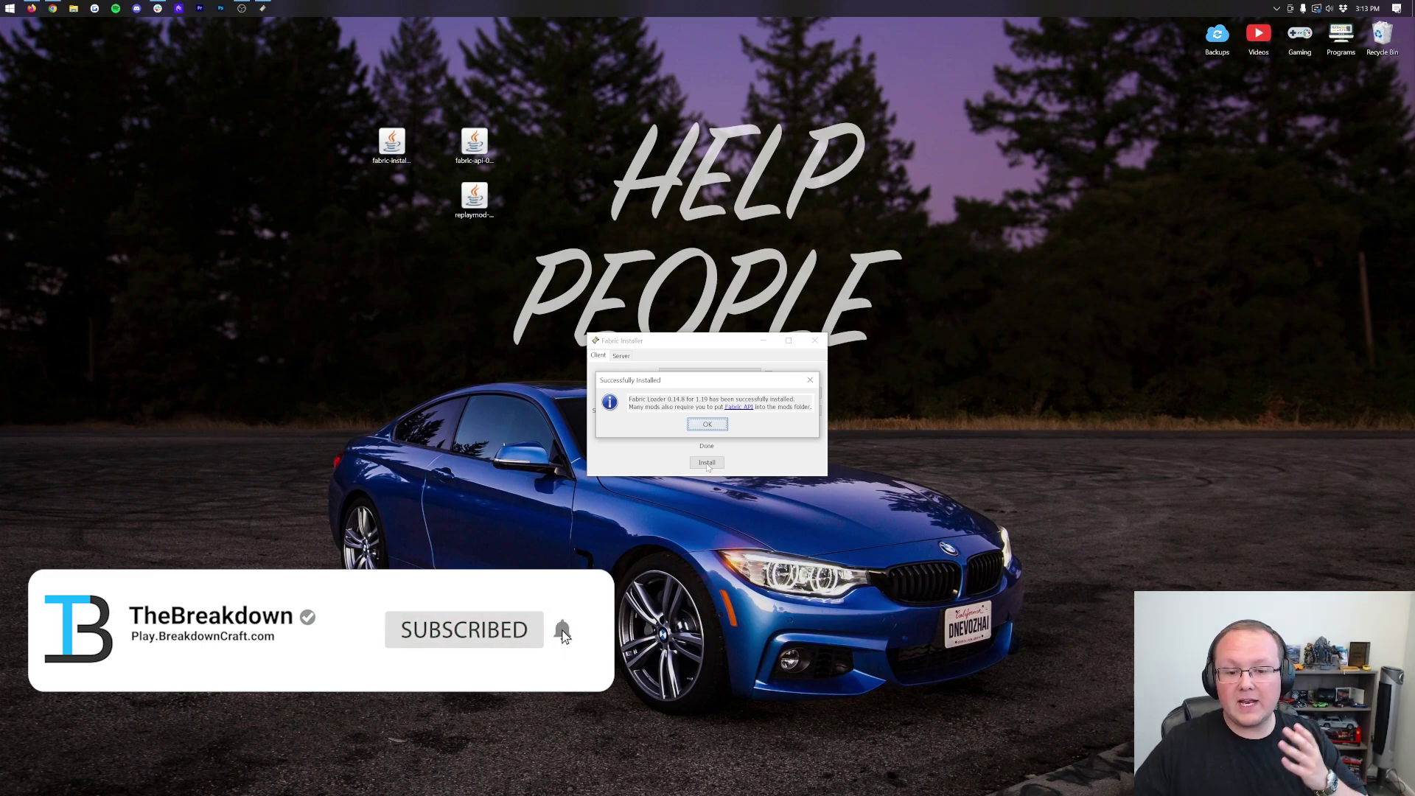
{"action": "left_click", "coordinate": [706, 425]}
{"action": "left_click", "coordinate": [815, 341]}
Move the Fabric installer file to the Recycle Bin and place the Replay Mod file beside the Fabric API on the desktop.
{"action": "left_click_drag", "start_coordinate": [383, 158], "coordinate": [1372, 34]}
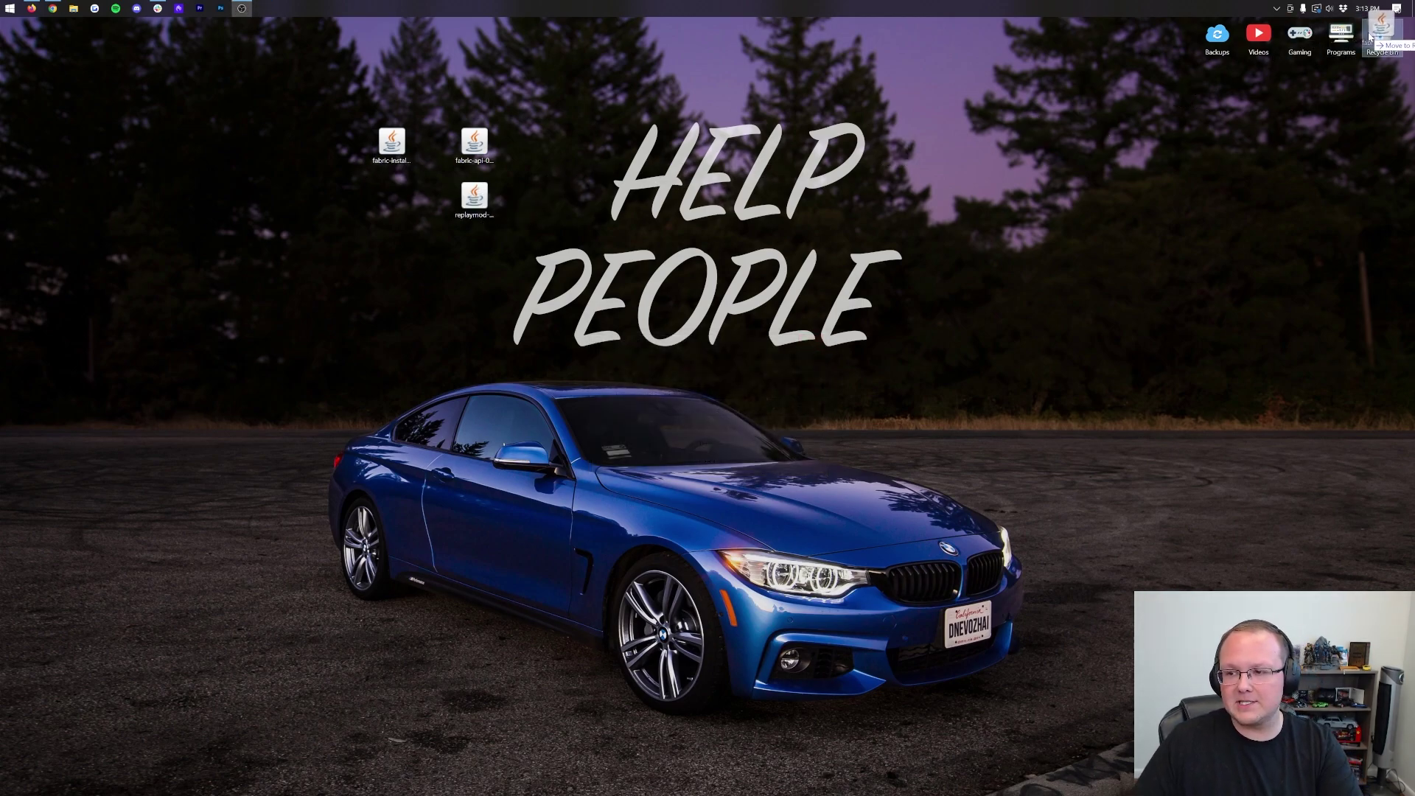
{"action": "left_click_drag", "start_coordinate": [499, 211], "coordinate": [539, 159]}
Switch to the Minecraft Launcher, check the versions offered for play, and show the list of Java Edition installations.
{"action": "left_click", "coordinate": [9, 8]}
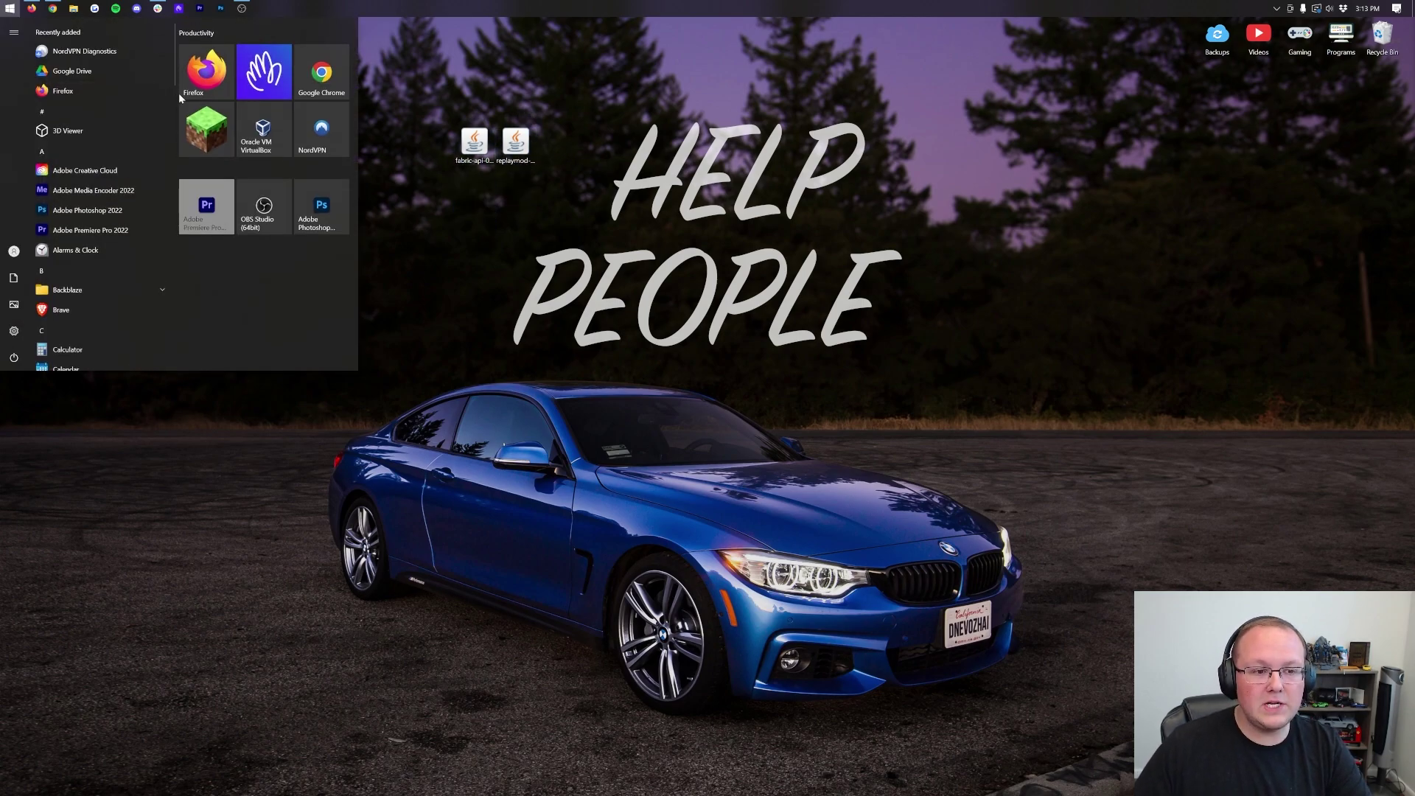
{"action": "left_click", "coordinate": [442, 331]}
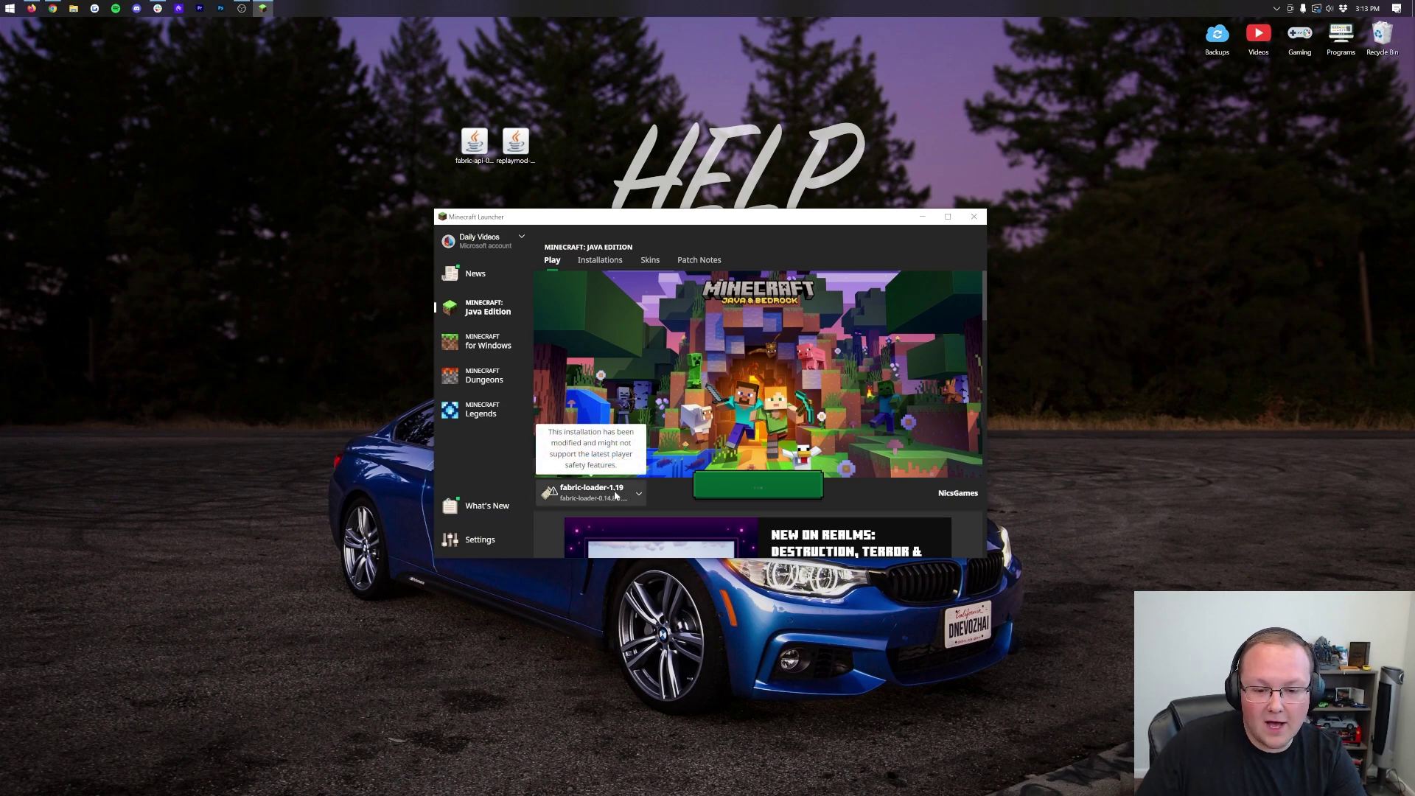
{"action": "left_click", "coordinate": [639, 494]}
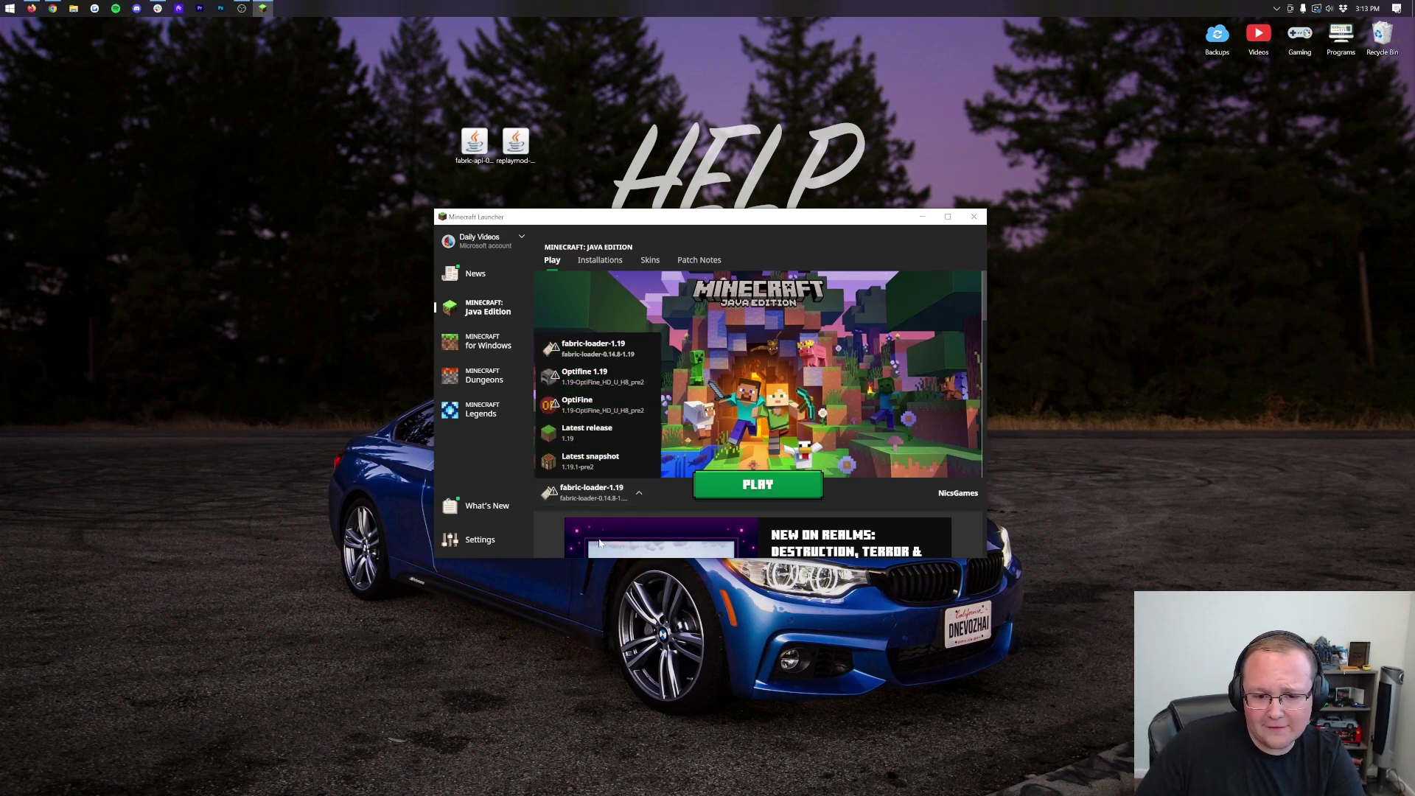
{"action": "left_click", "coordinate": [650, 270]}
{"action": "left_click", "coordinate": [601, 260]}
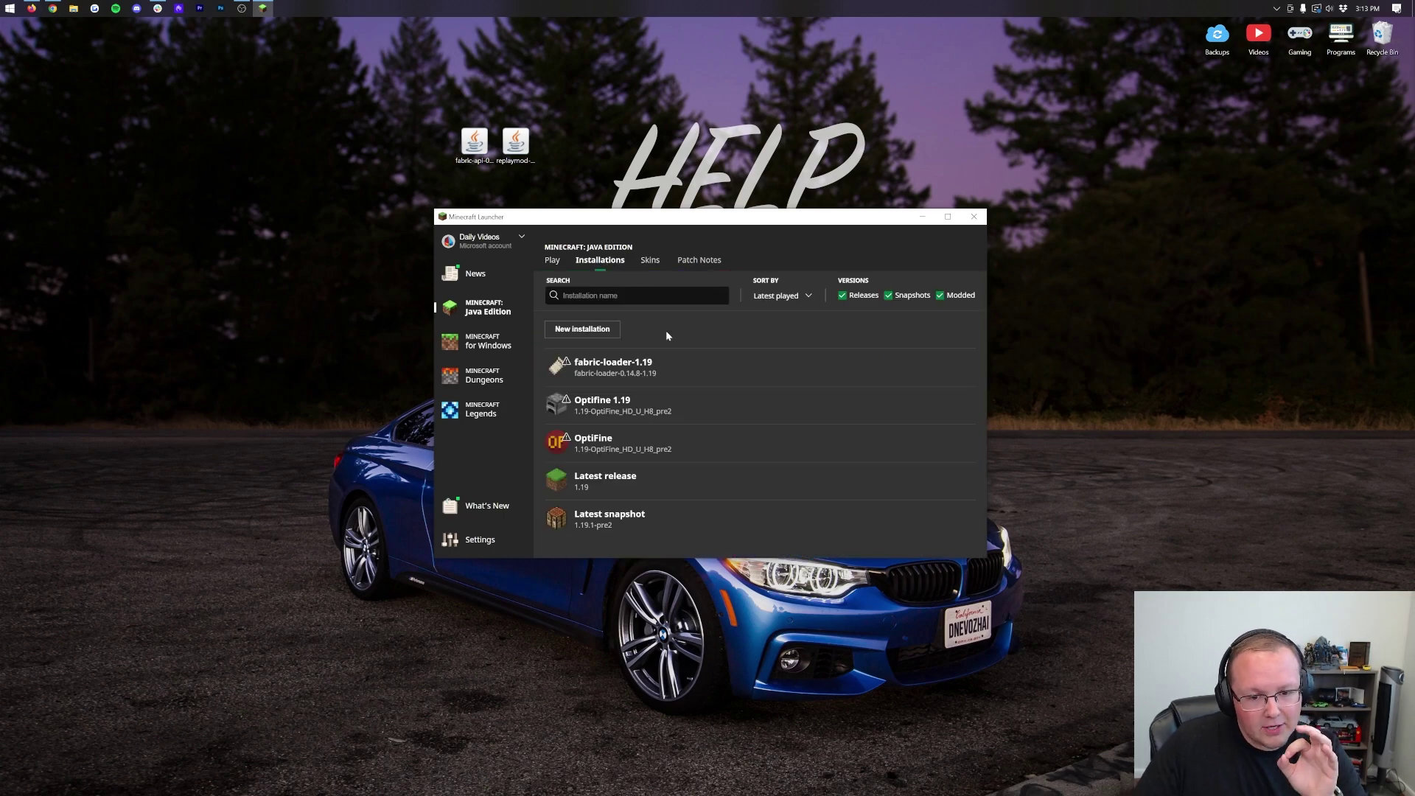
Hide the modded versions in the installations list and show them again.
{"action": "mouse_move", "coordinate": [965, 410]}
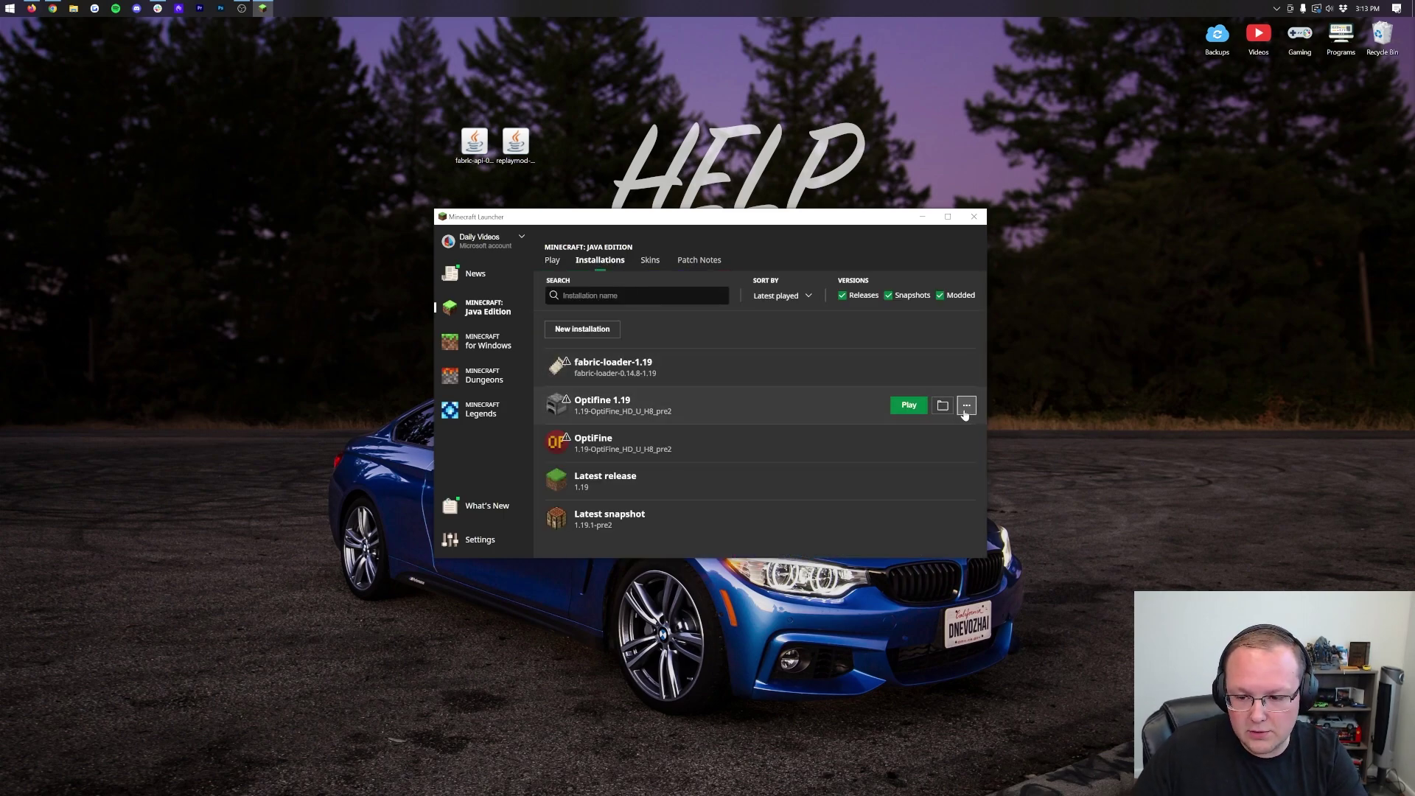
{"action": "left_click", "coordinate": [947, 296]}
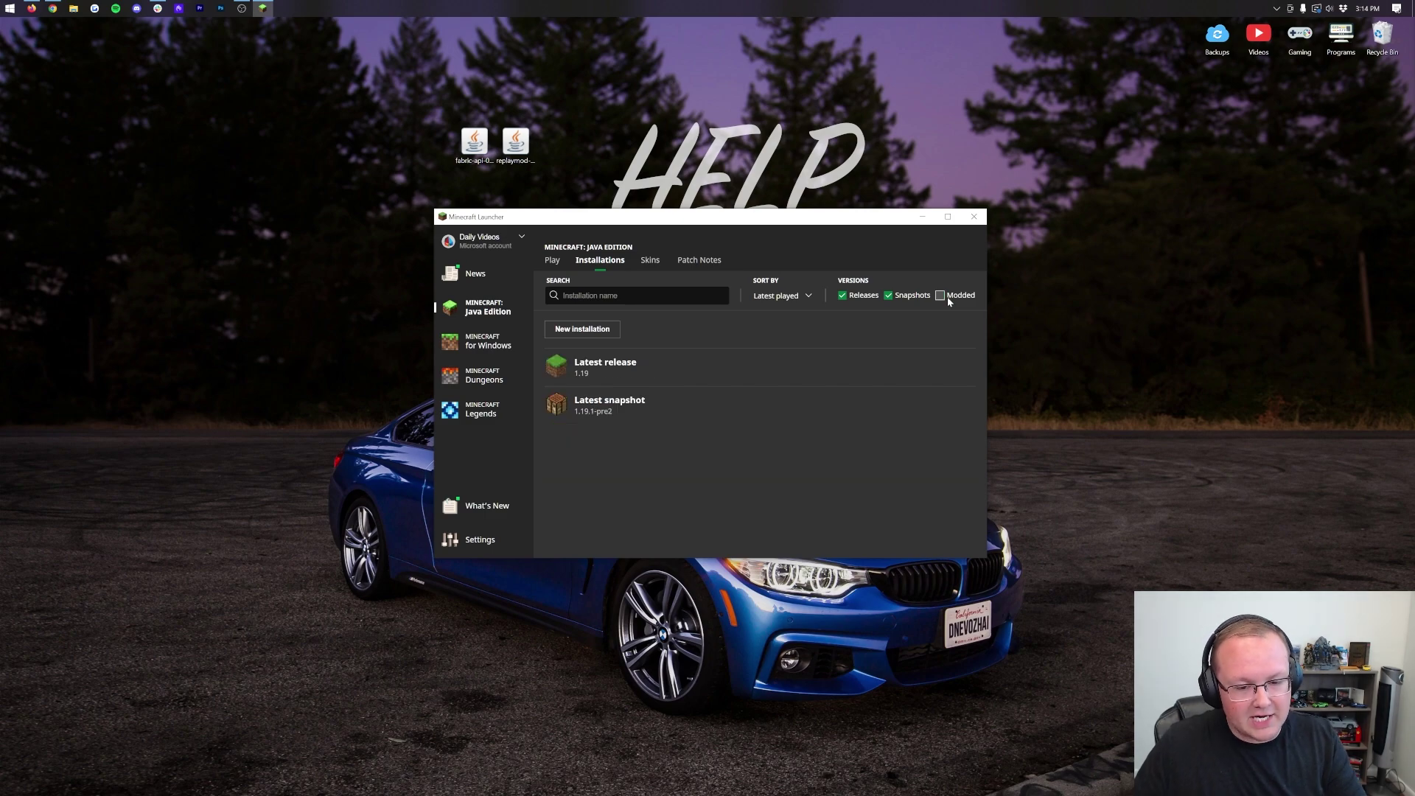
{"action": "left_click", "coordinate": [940, 296]}
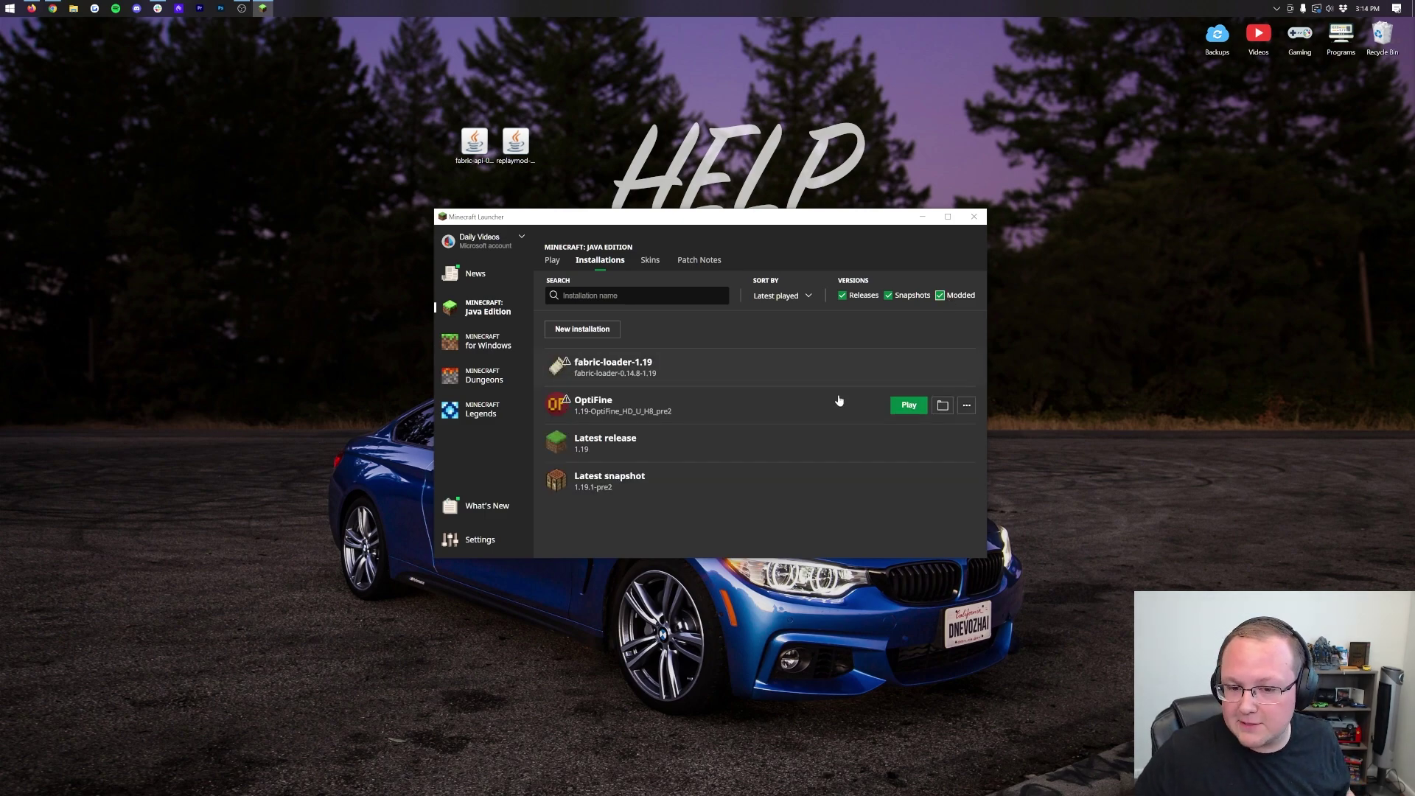
Start a new installation and name it Replay Mod 1.19.
{"action": "left_click", "coordinate": [599, 330]}
{"action": "type", "text": "F"}
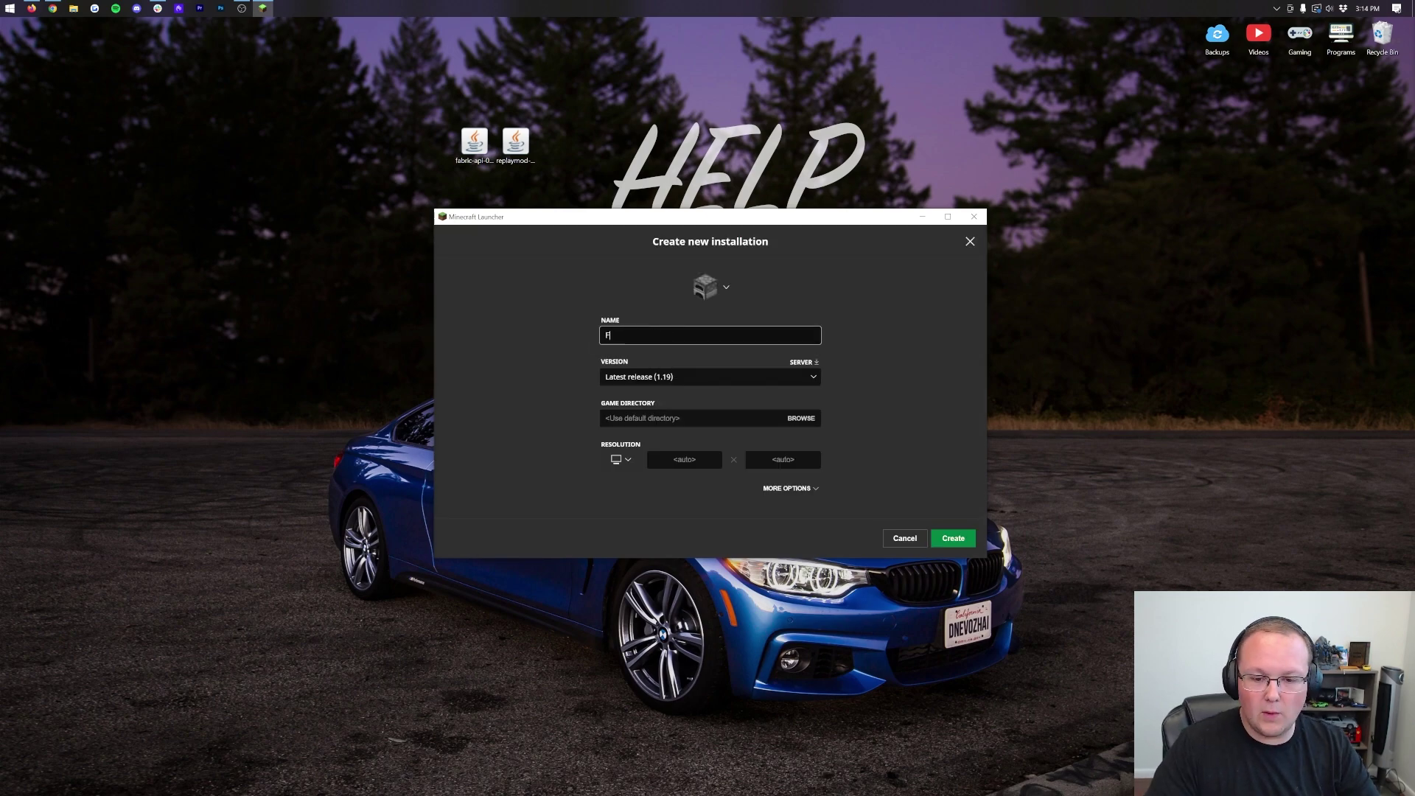
{"action": "type", "text": "abric 1.19"}
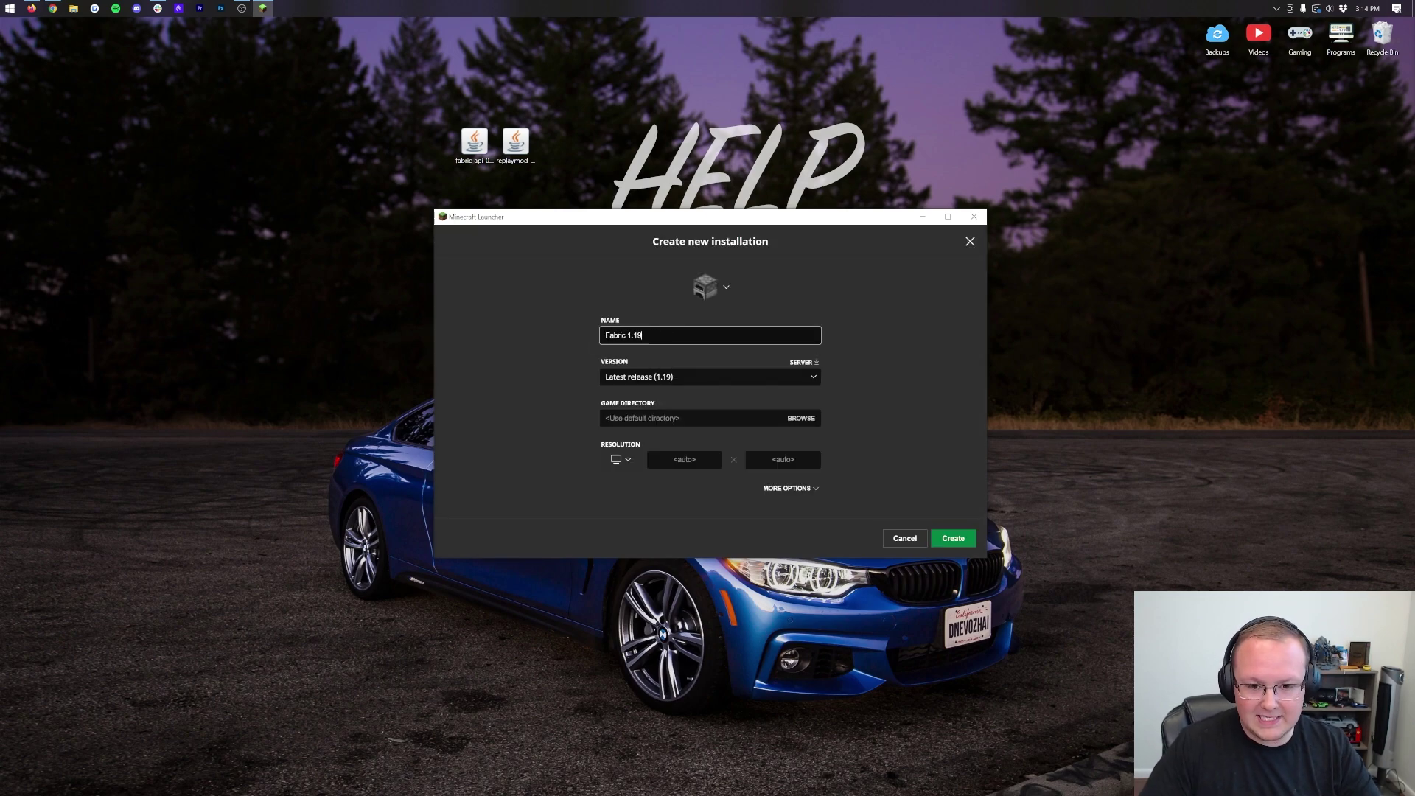
{"action": "double_click", "coordinate": [615, 335]}
{"action": "type", "text": "Replay"}
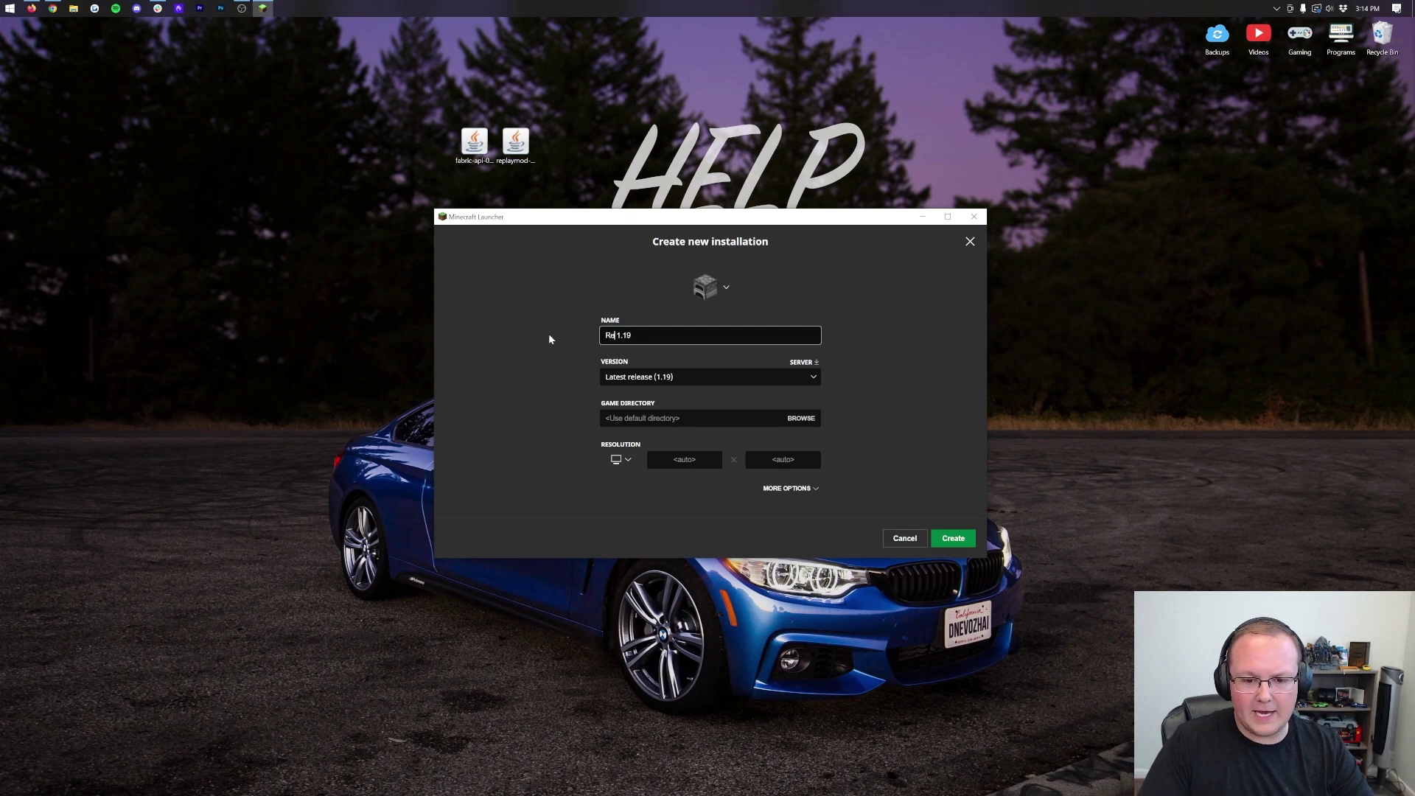
{"action": "type", "text": " Mod"}
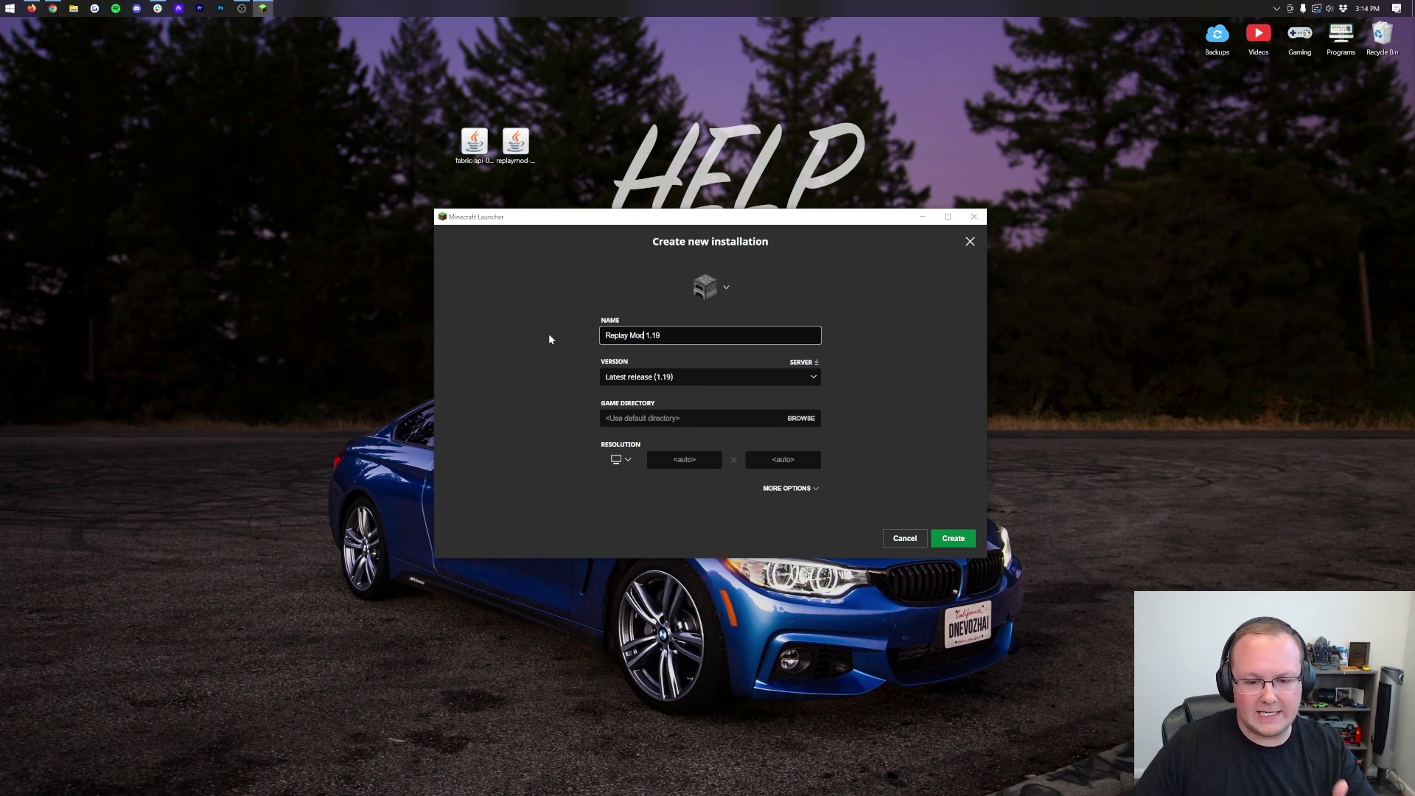
Set the version to release fabric-loader-0.14.8-1.19 and the resolution to 1920x1080, and create the installation.
{"action": "left_click", "coordinate": [635, 378]}
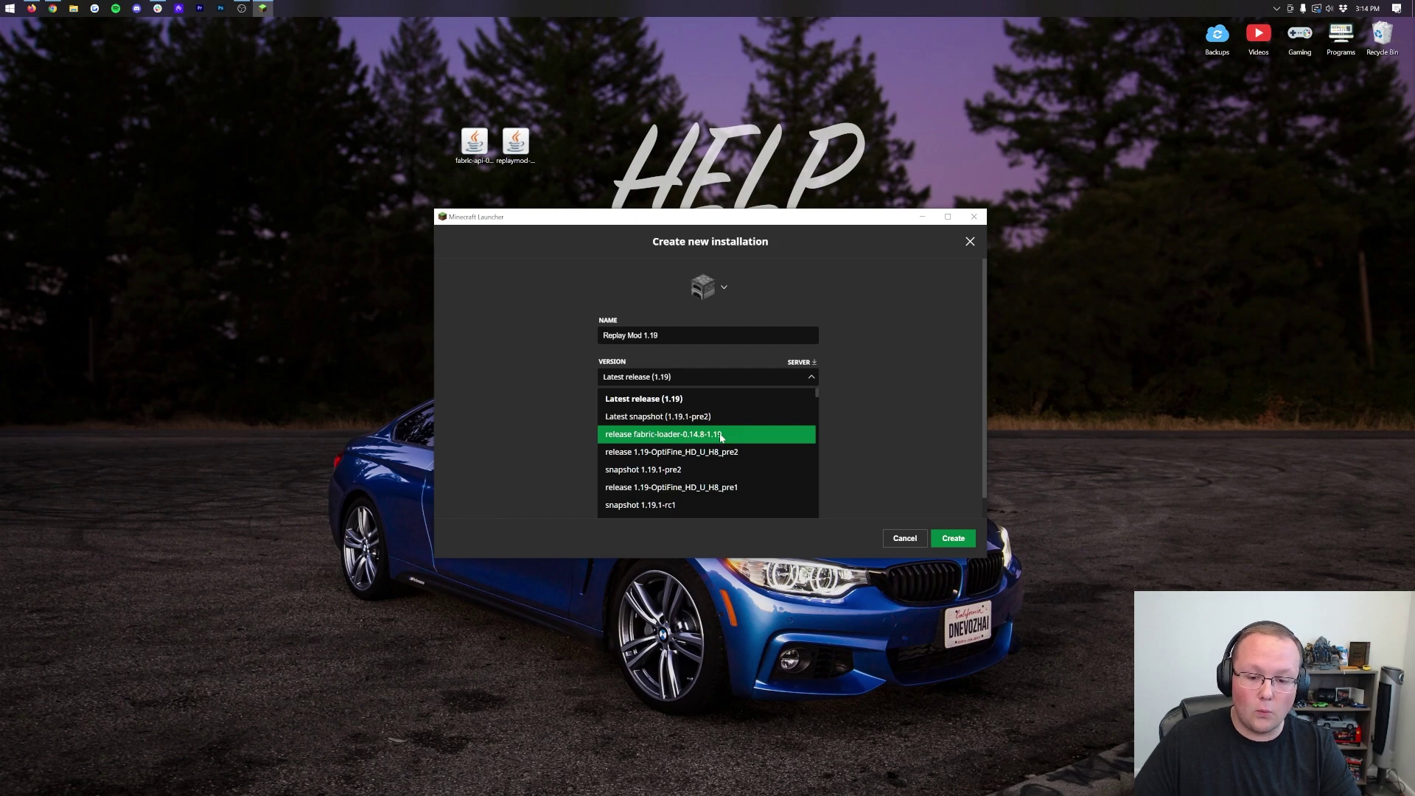
{"action": "left_click", "coordinate": [721, 437]}
{"action": "left_click", "coordinate": [622, 481]}
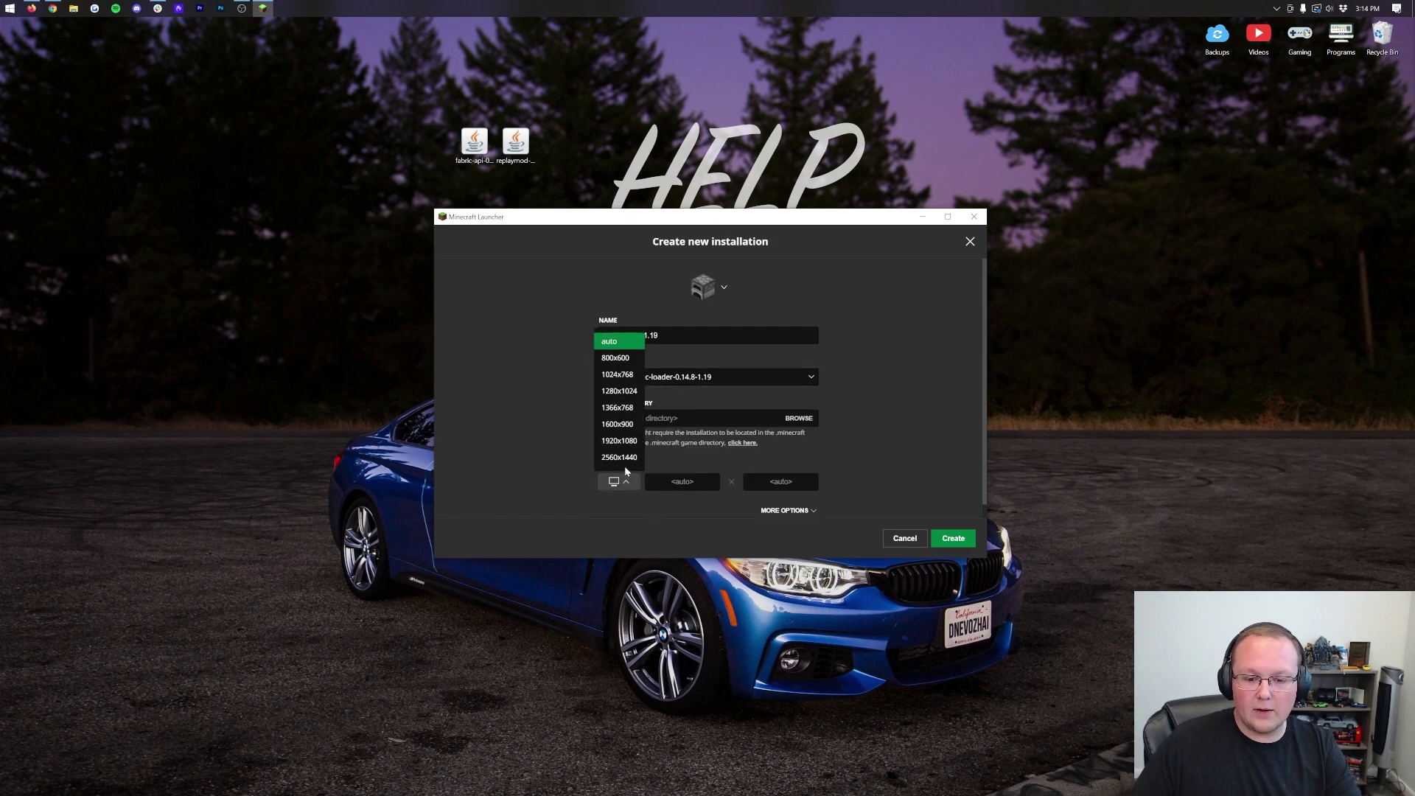
{"action": "left_click", "coordinate": [619, 440]}
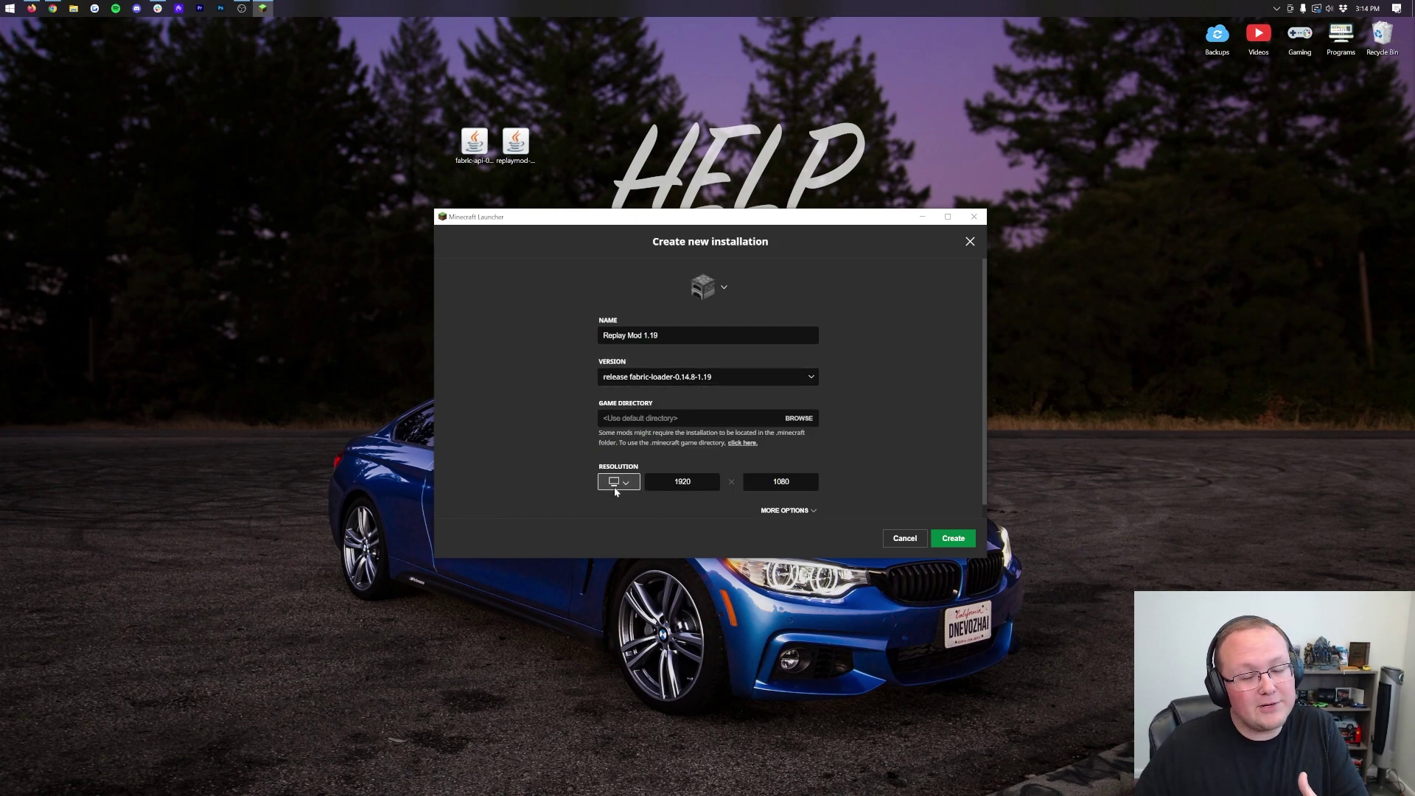
{"action": "left_click", "coordinate": [967, 534]}
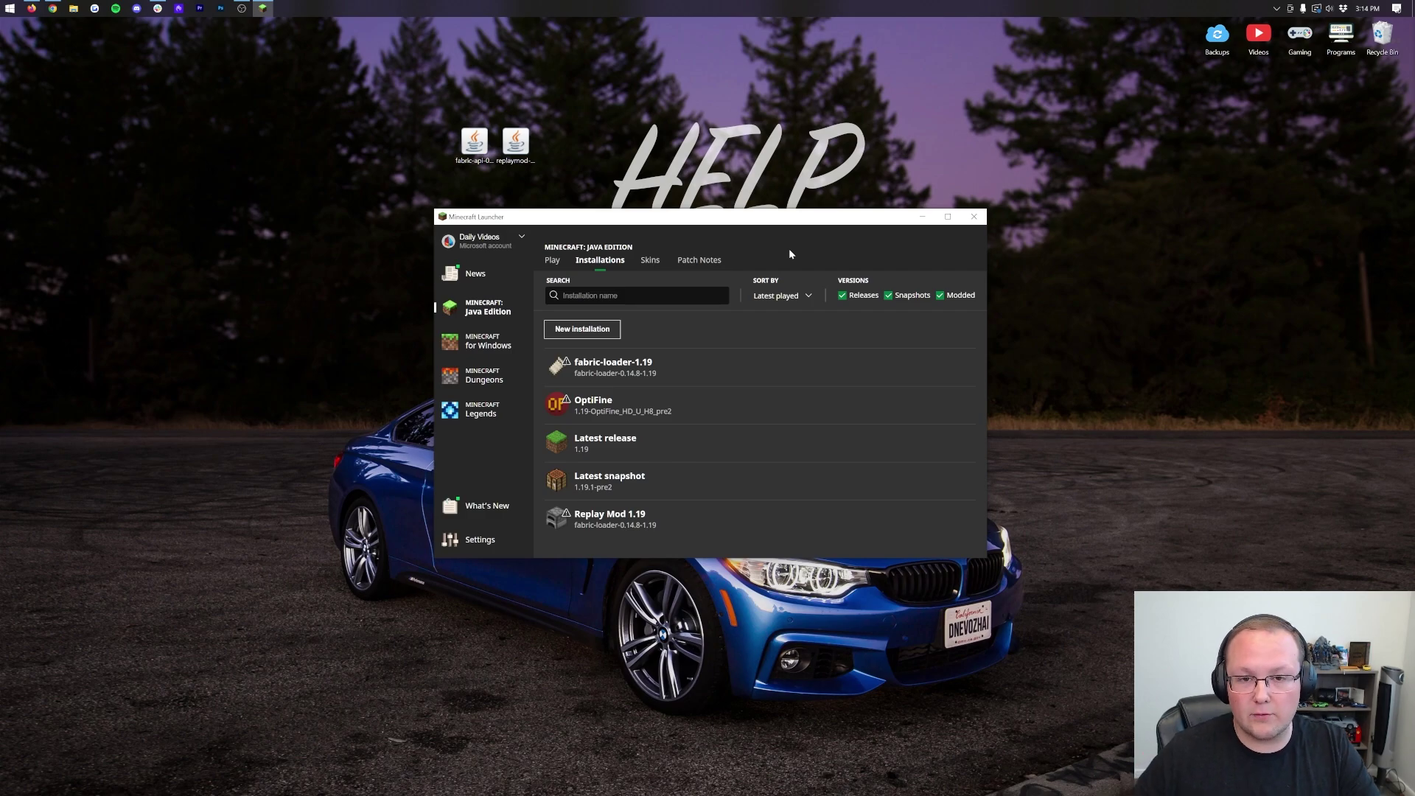
Open the game folder of the fabric-loader-1.19 installation.
{"action": "mouse_move", "coordinate": [717, 361]}
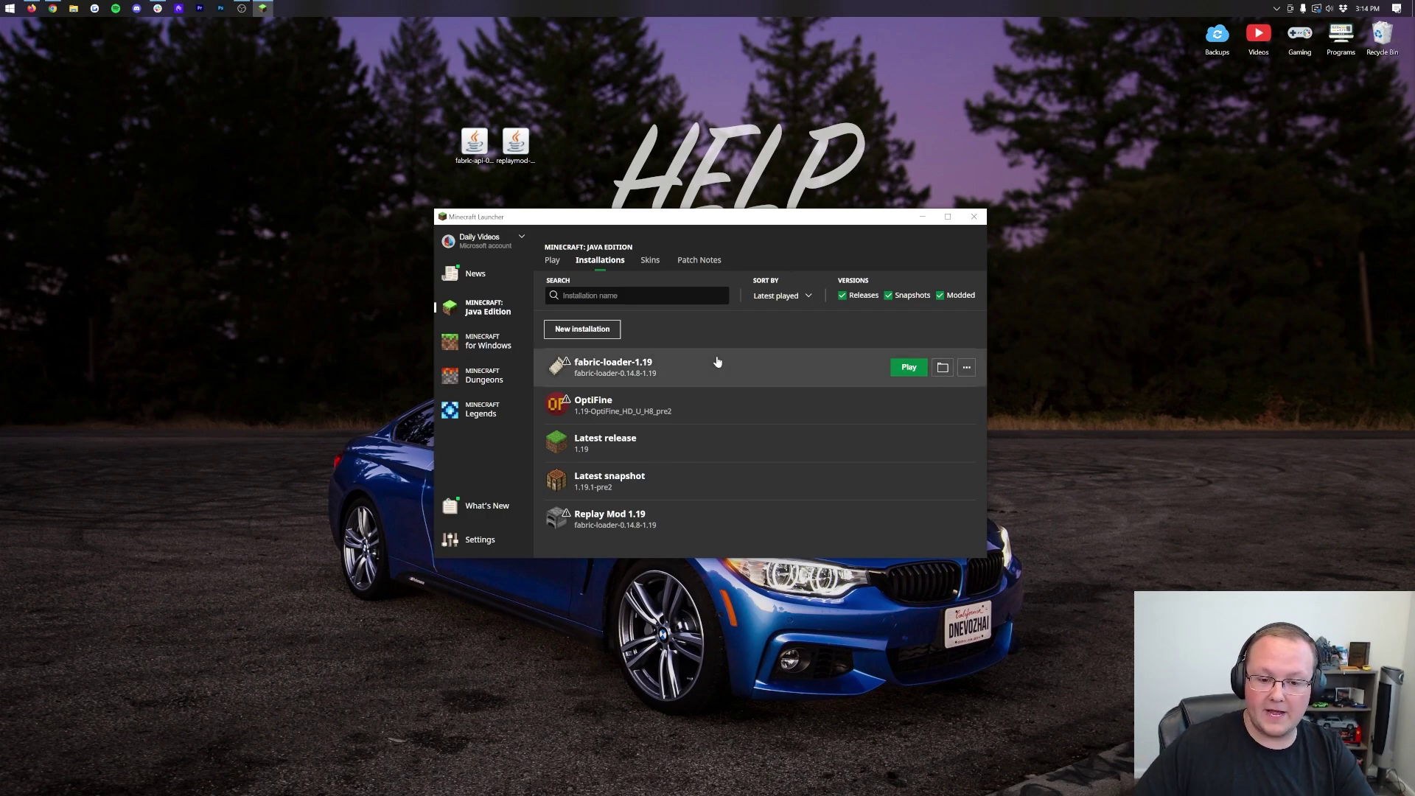
{"action": "mouse_move", "coordinate": [630, 529]}
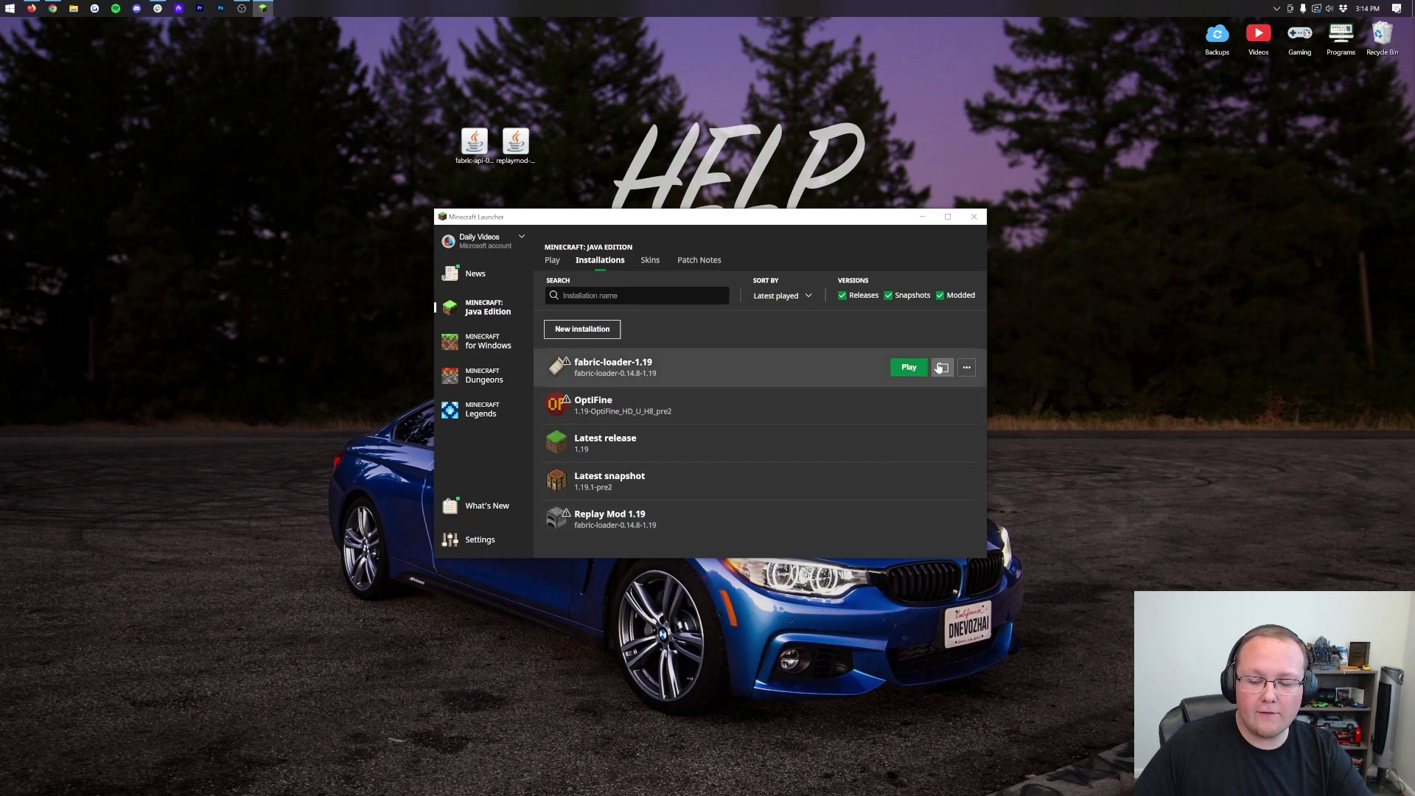
{"action": "left_click", "coordinate": [940, 367]}
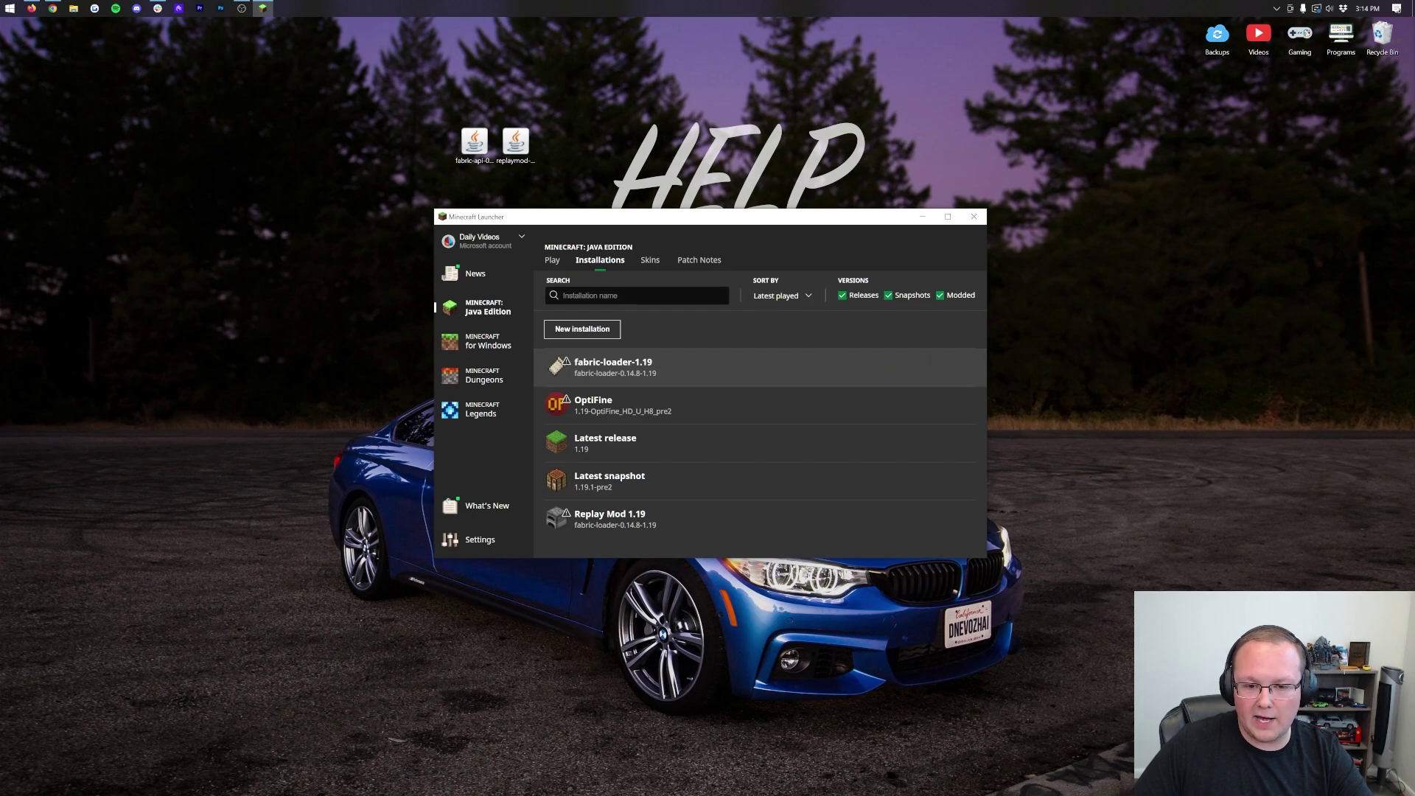
{"action": "left_click", "coordinate": [553, 261]}
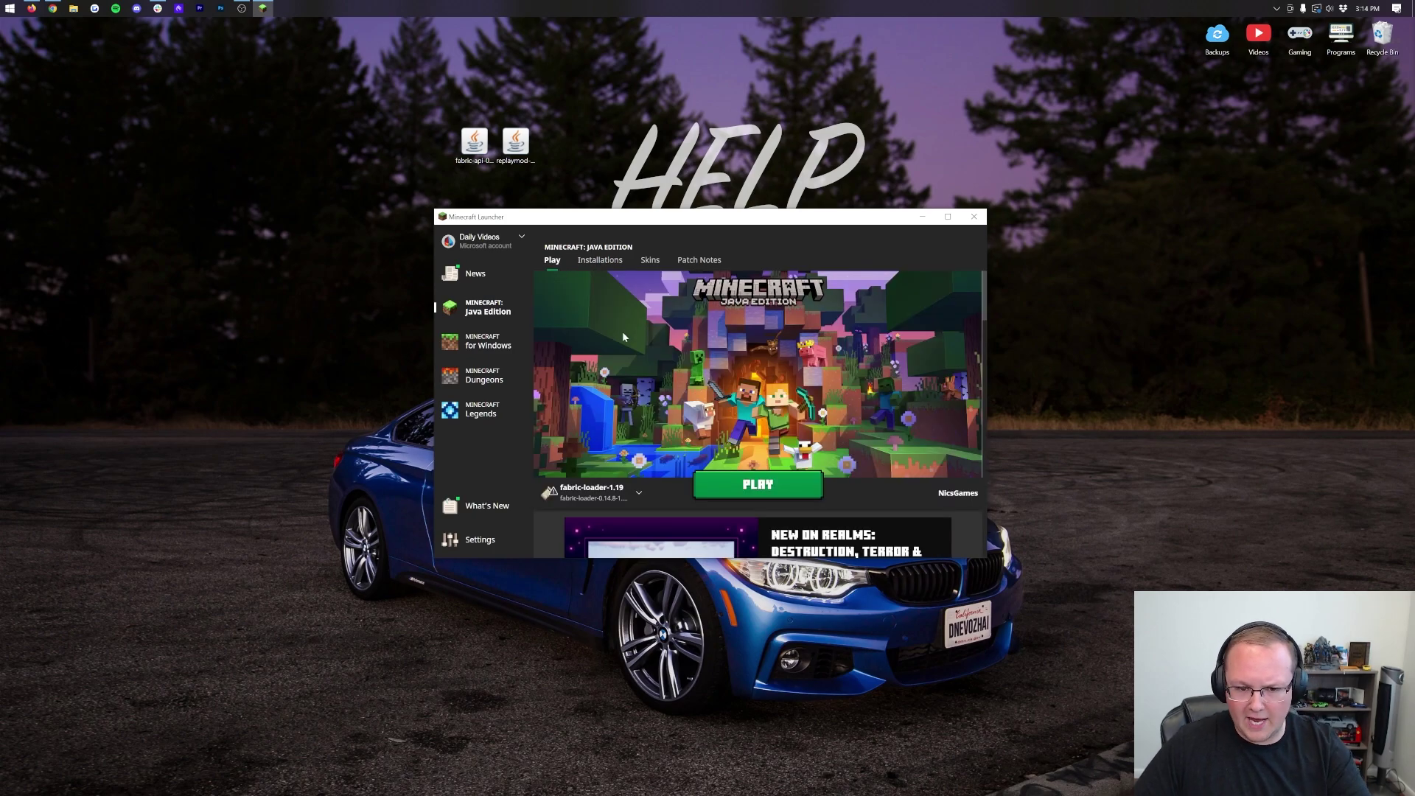
{"action": "left_click", "coordinate": [599, 262]}
{"action": "mouse_move", "coordinate": [598, 387]}
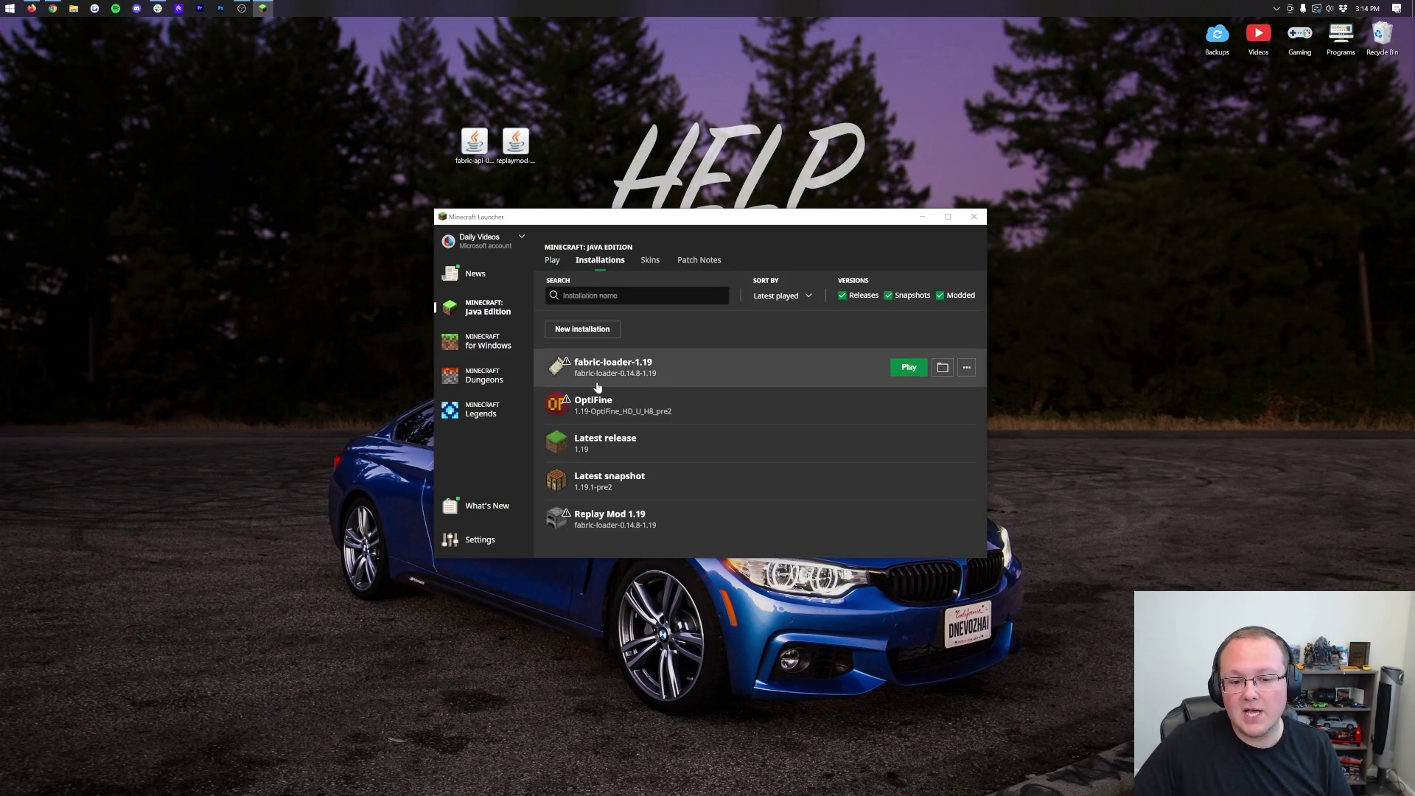
{"action": "left_click", "coordinate": [938, 368]}
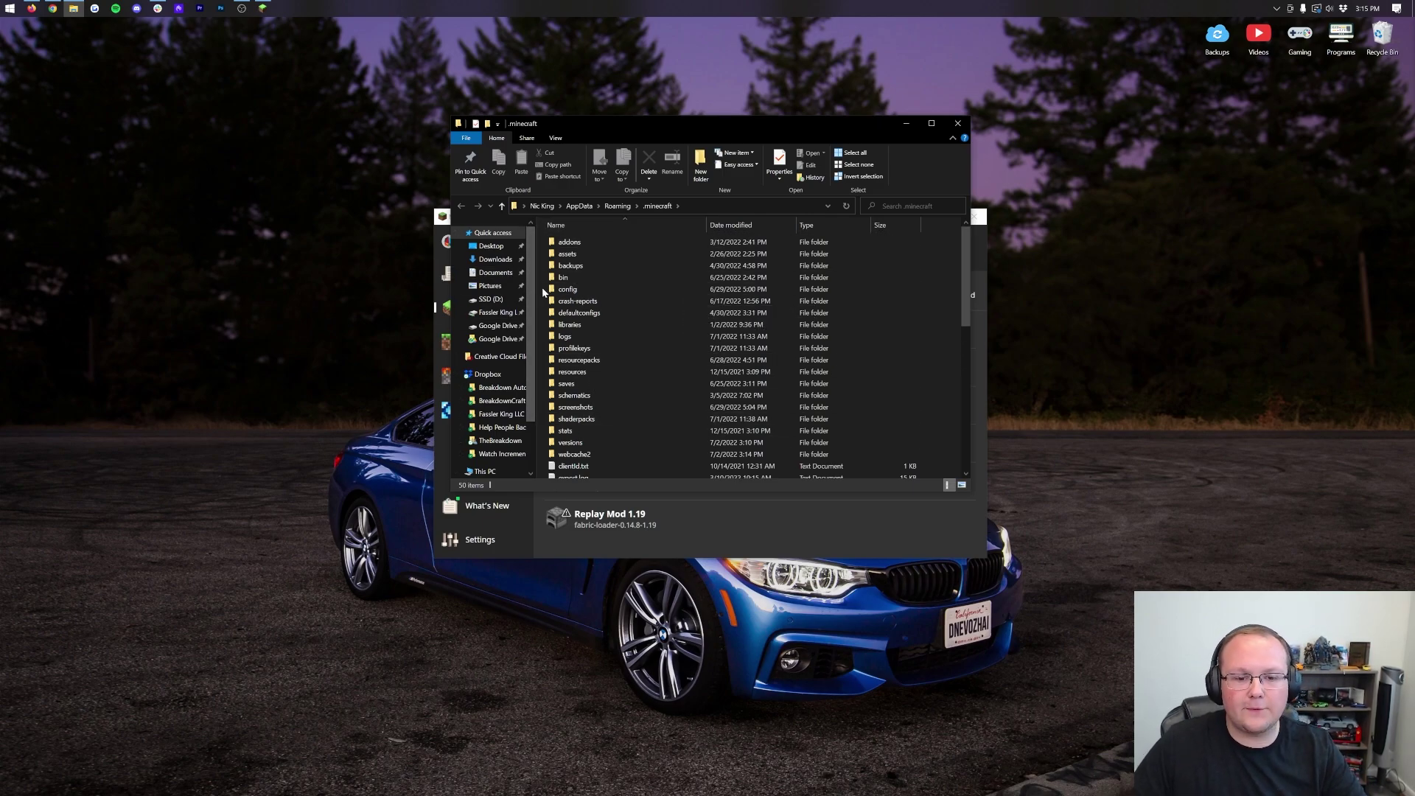
Create a folder named mods in .minecraft and open it, with its window moved clear of the desktop jar files.
{"action": "right_click", "coordinate": [541, 267]}
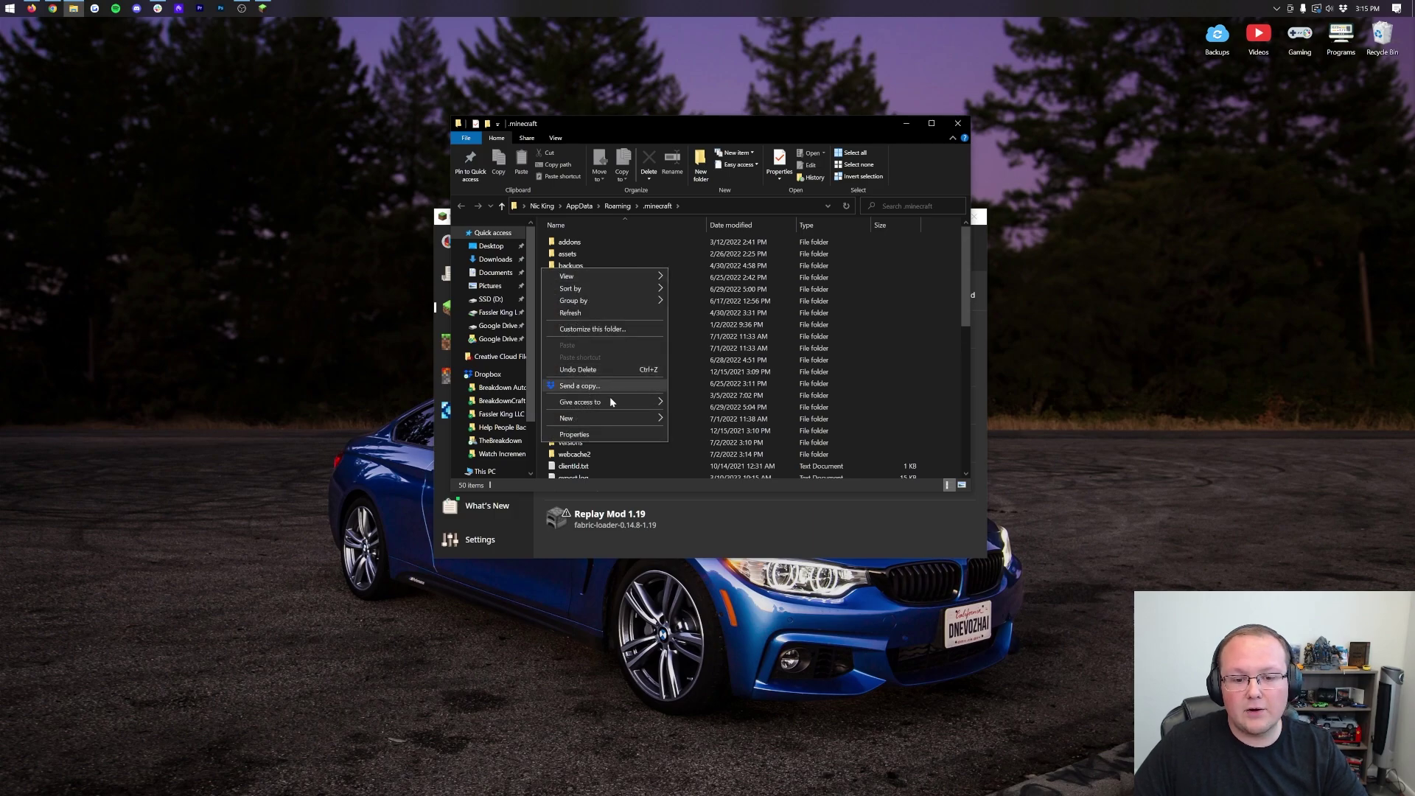
{"action": "mouse_move", "coordinate": [612, 416]}
{"action": "left_click", "coordinate": [702, 418]}
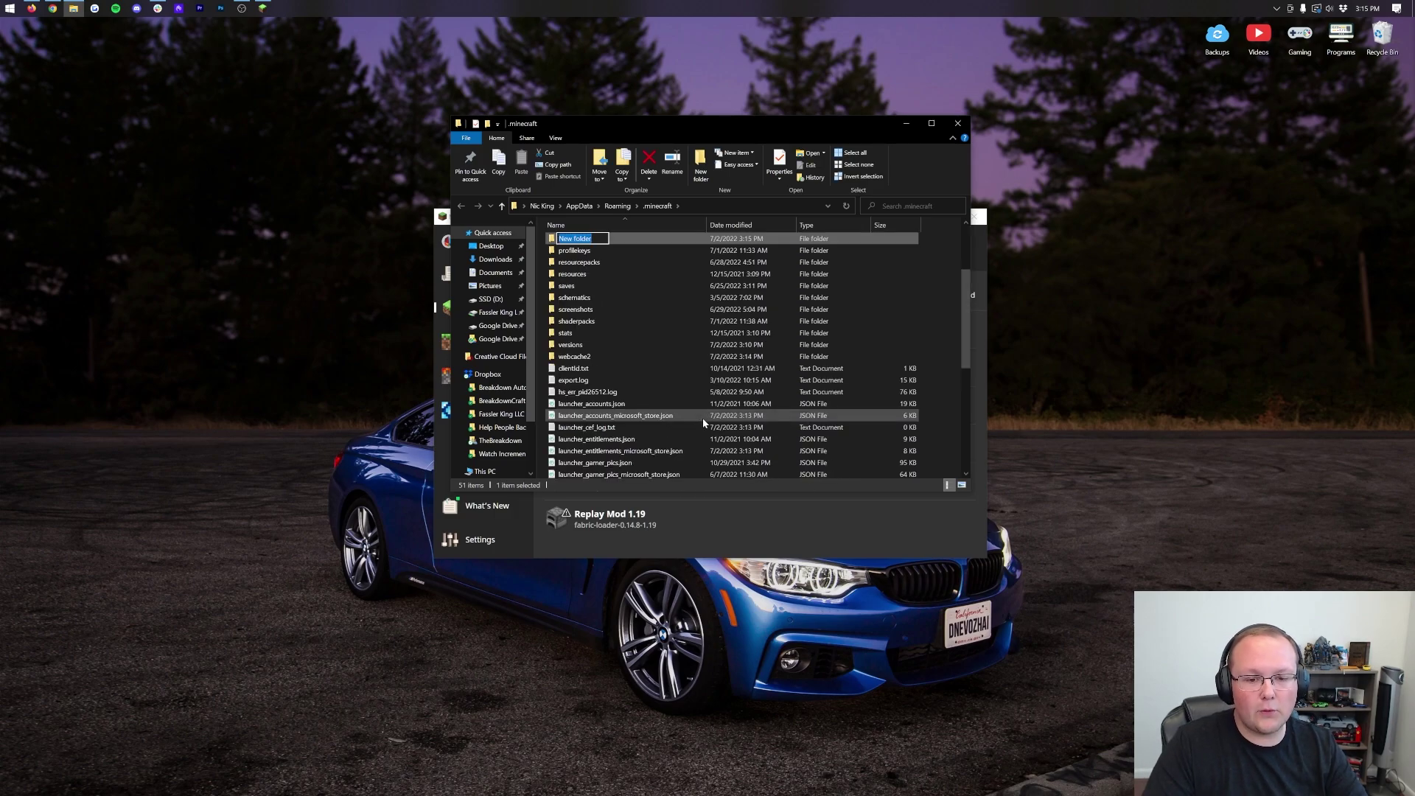
{"action": "type", "text": "mods"}
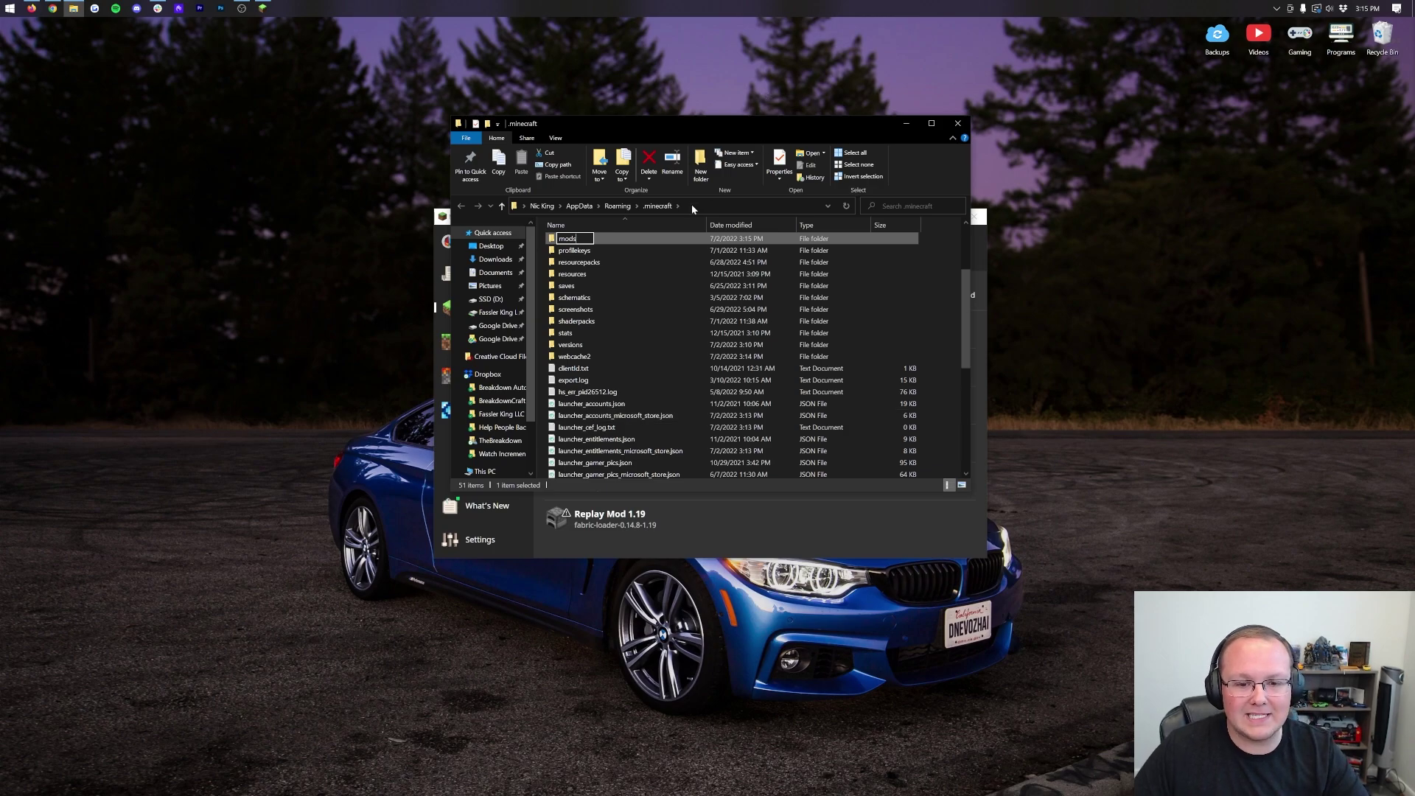
{"action": "key", "text": "Return"}
{"action": "double_click", "coordinate": [611, 238]}
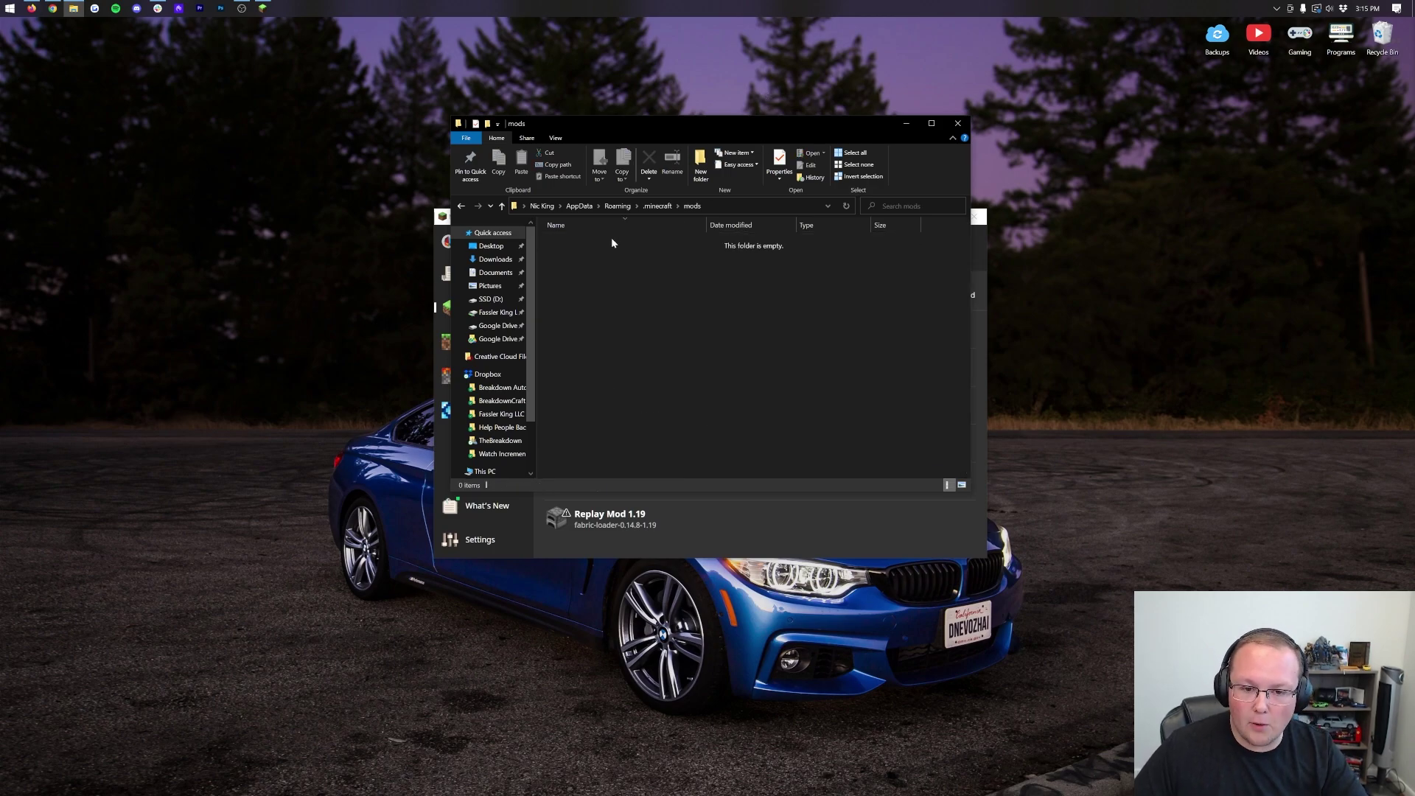
{"action": "left_click_drag", "start_coordinate": [626, 126], "coordinate": [621, 183]}
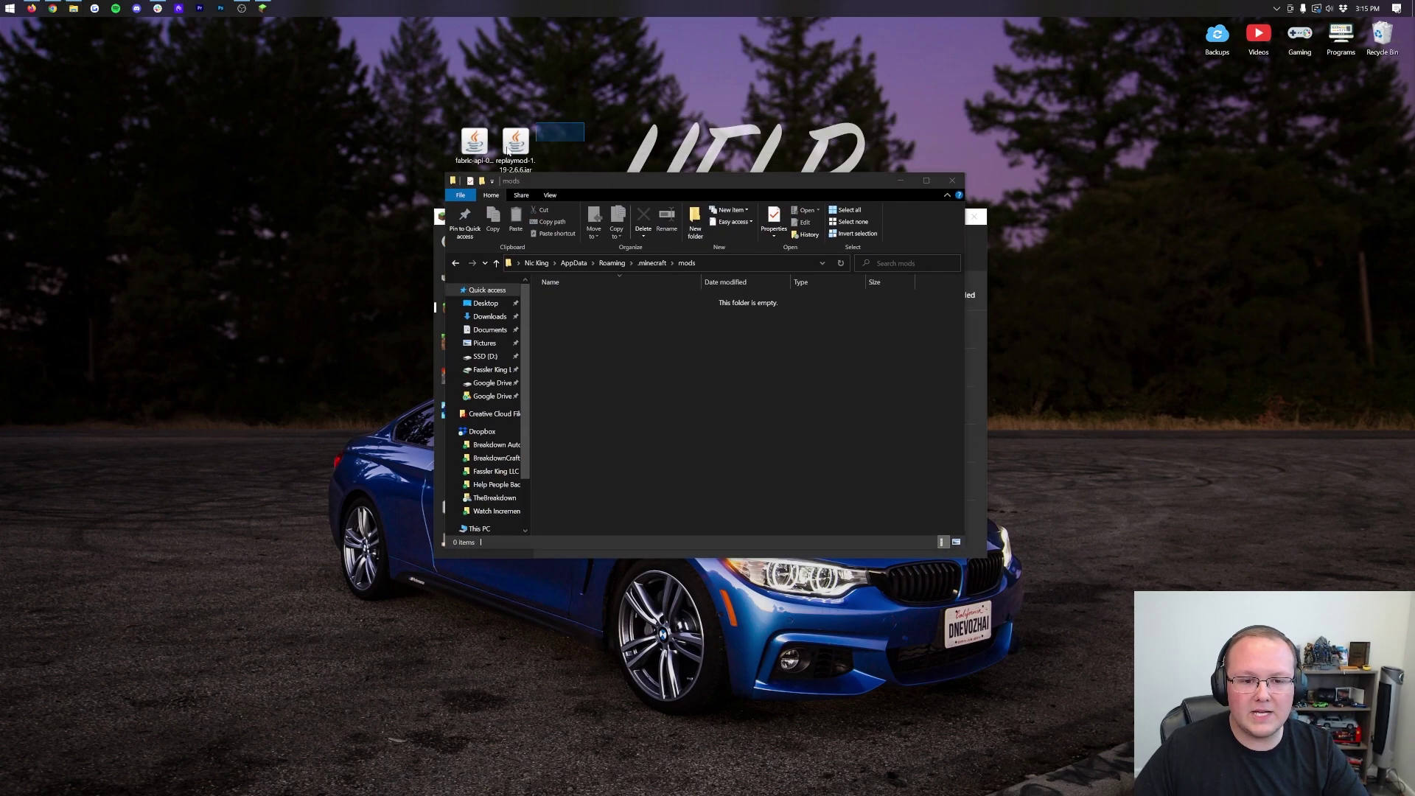
Move the Fabric API and Replay Mod jar files from the desktop into the mods folder and close the folder.
{"action": "left_click_drag", "start_coordinate": [507, 151], "coordinate": [752, 373]}
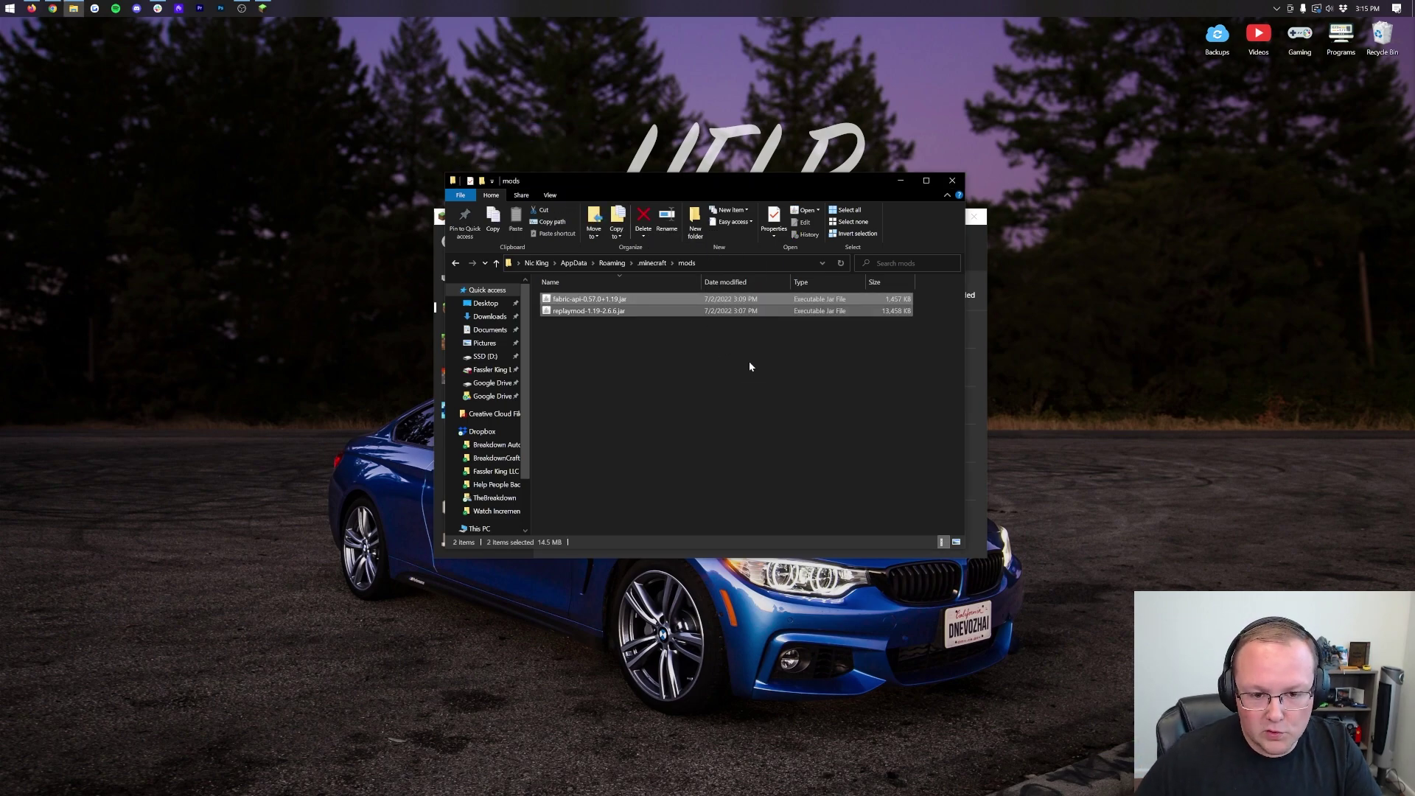
{"action": "left_click", "coordinate": [952, 180]}
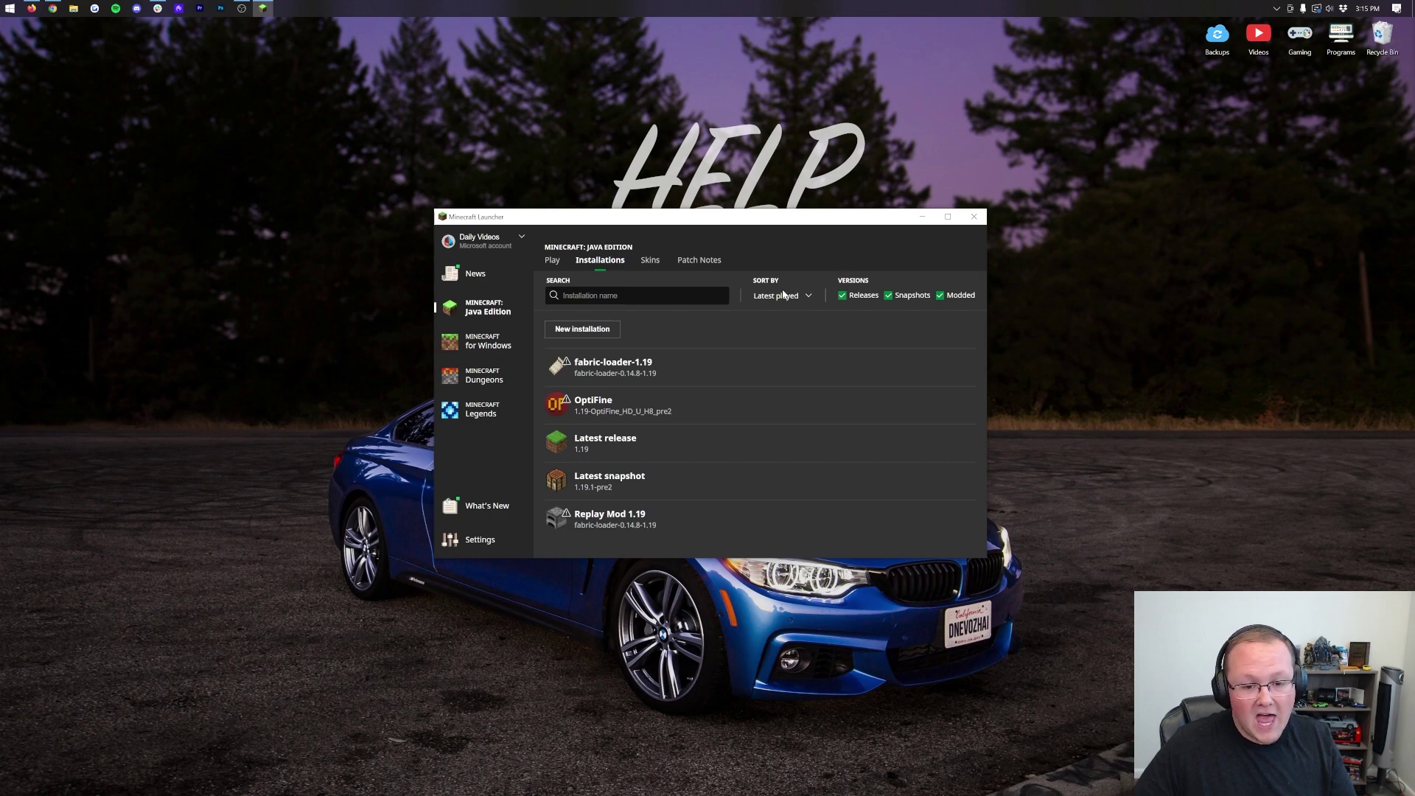
Launch the Replay Mod 1.19 installation from the Minecraft Launcher.
{"action": "mouse_move", "coordinate": [692, 522]}
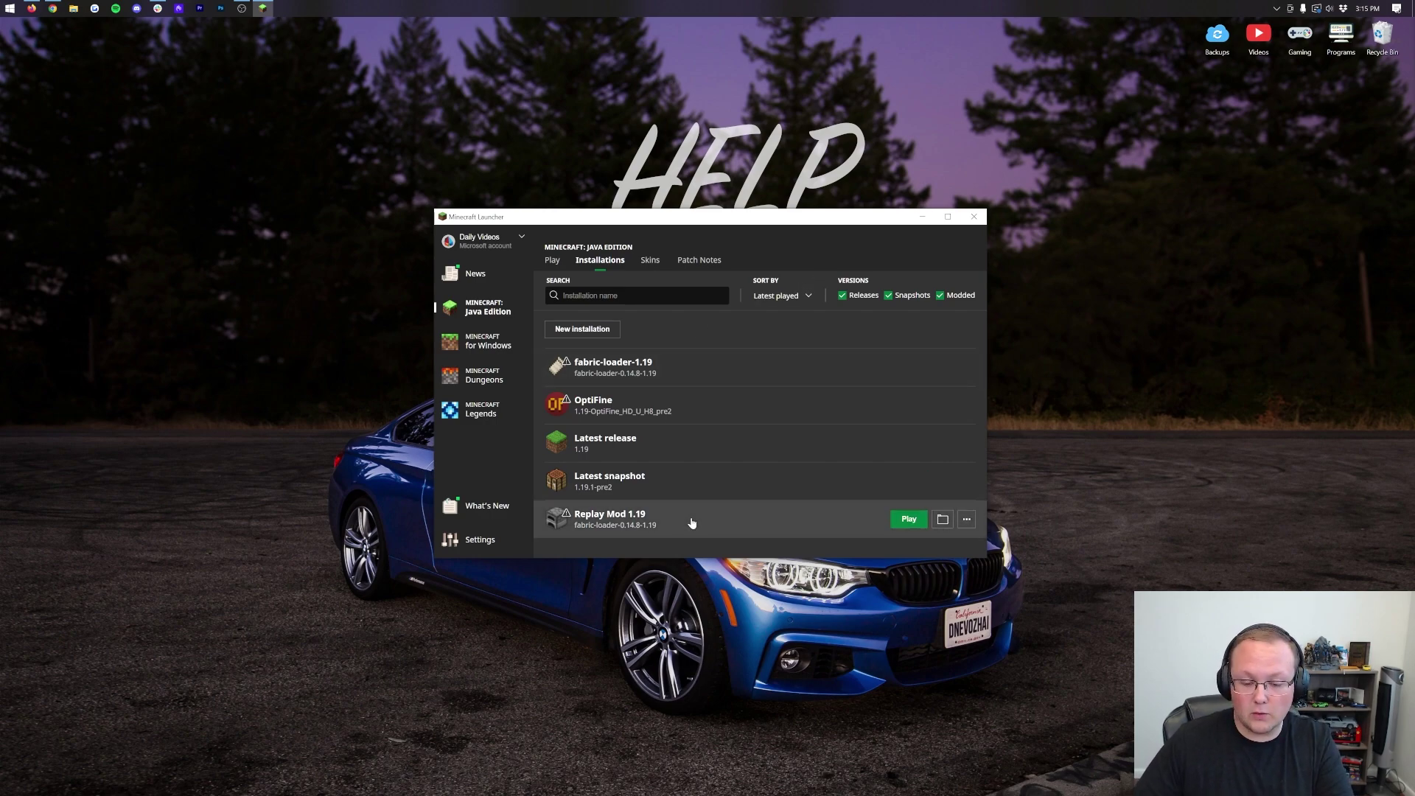
{"action": "left_click", "coordinate": [904, 520]}
{"action": "left_click", "coordinate": [832, 451]}
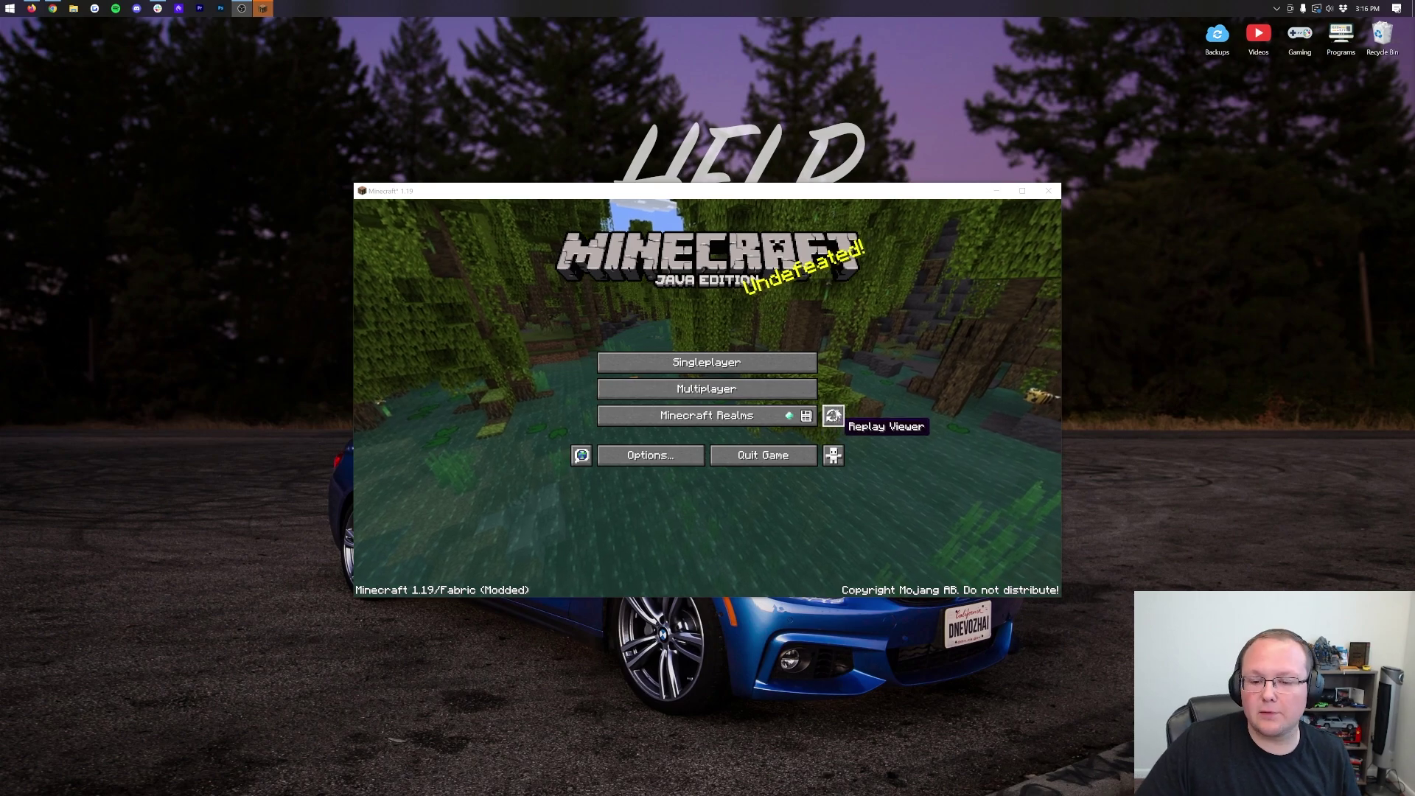
View the list of recordings in the Replay Viewer and return to the title screen.
{"action": "left_click", "coordinate": [833, 417]}
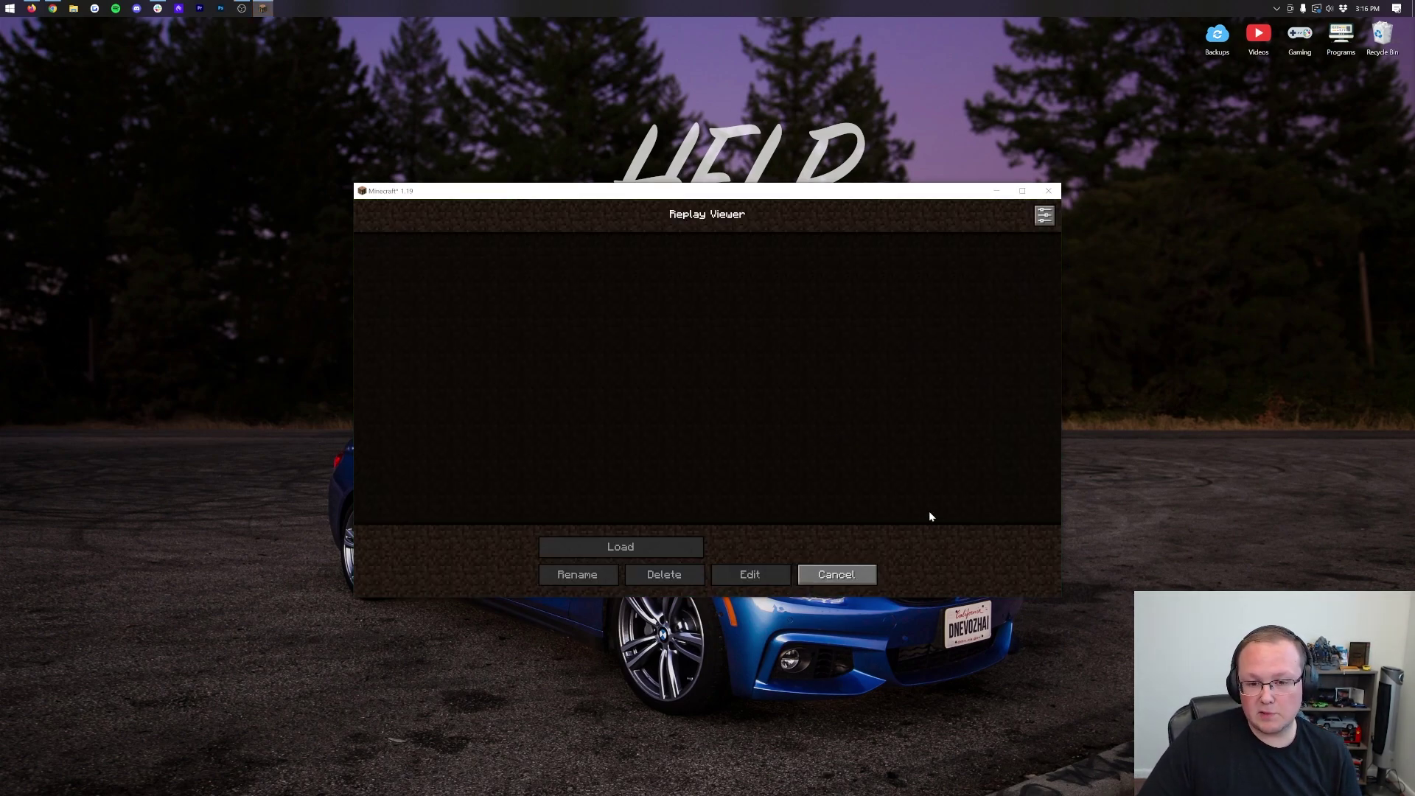
{"action": "left_click", "coordinate": [837, 571]}
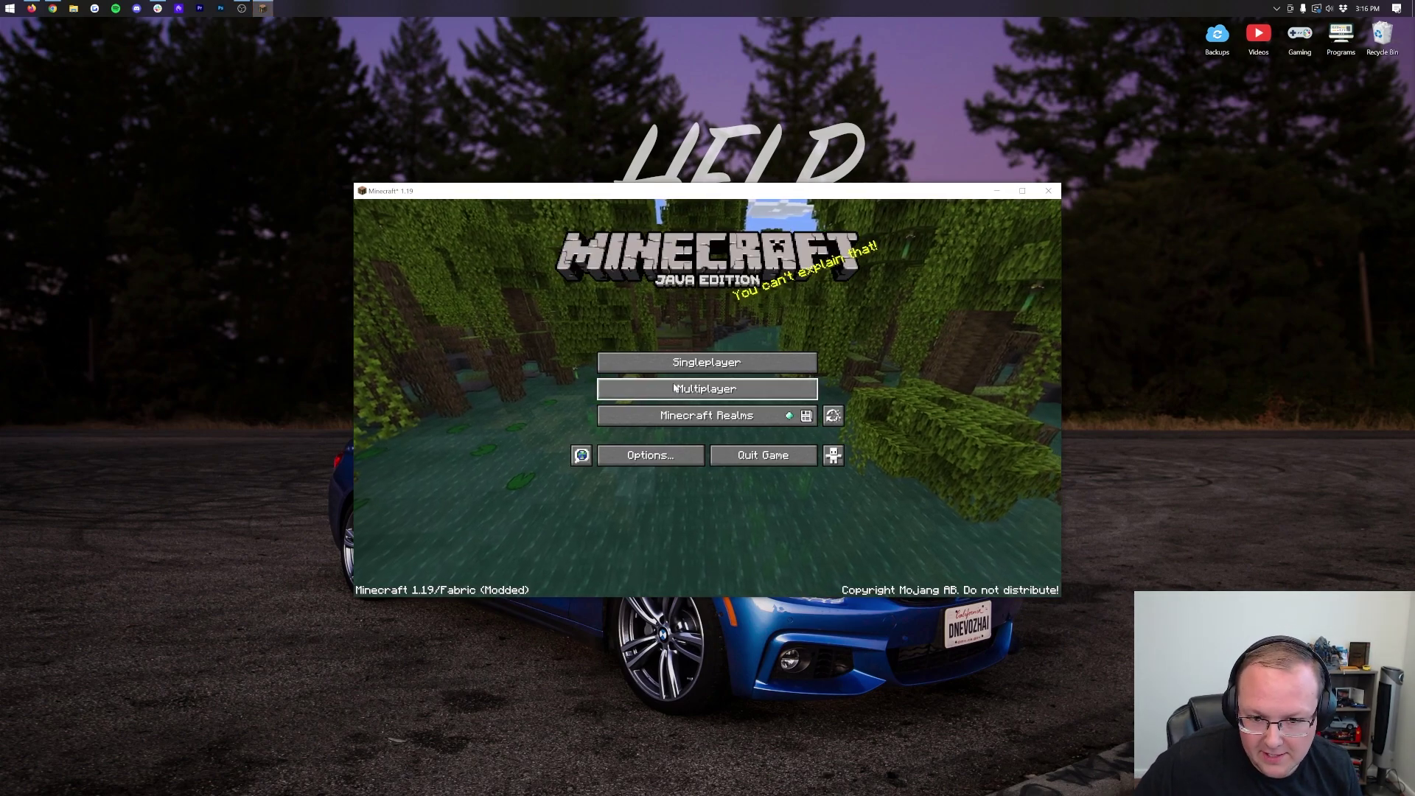
Join the Play.BreakdownCraft.com multiplayer server.
{"action": "left_click", "coordinate": [675, 389]}
{"action": "left_click", "coordinate": [684, 267]}
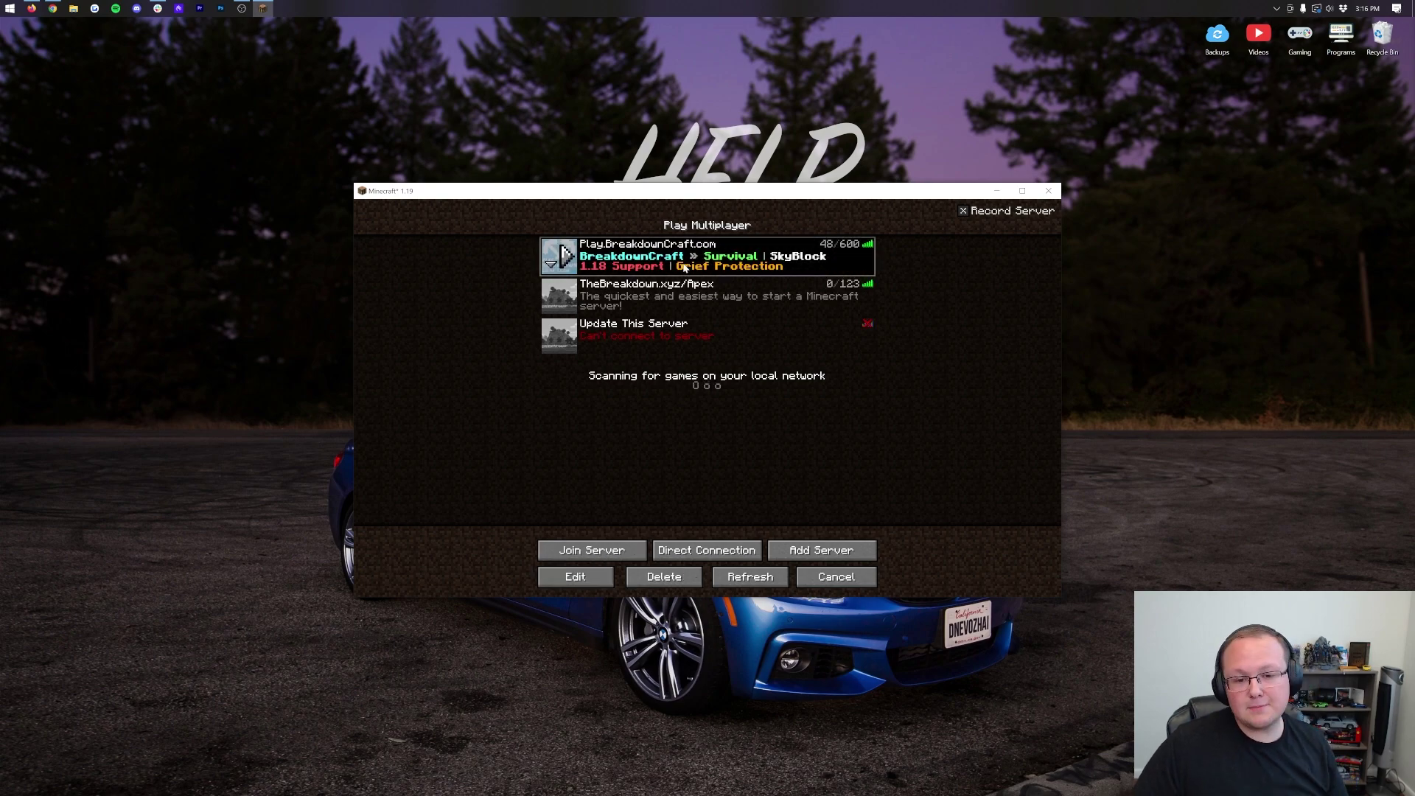
{"action": "left_click", "coordinate": [684, 267]}
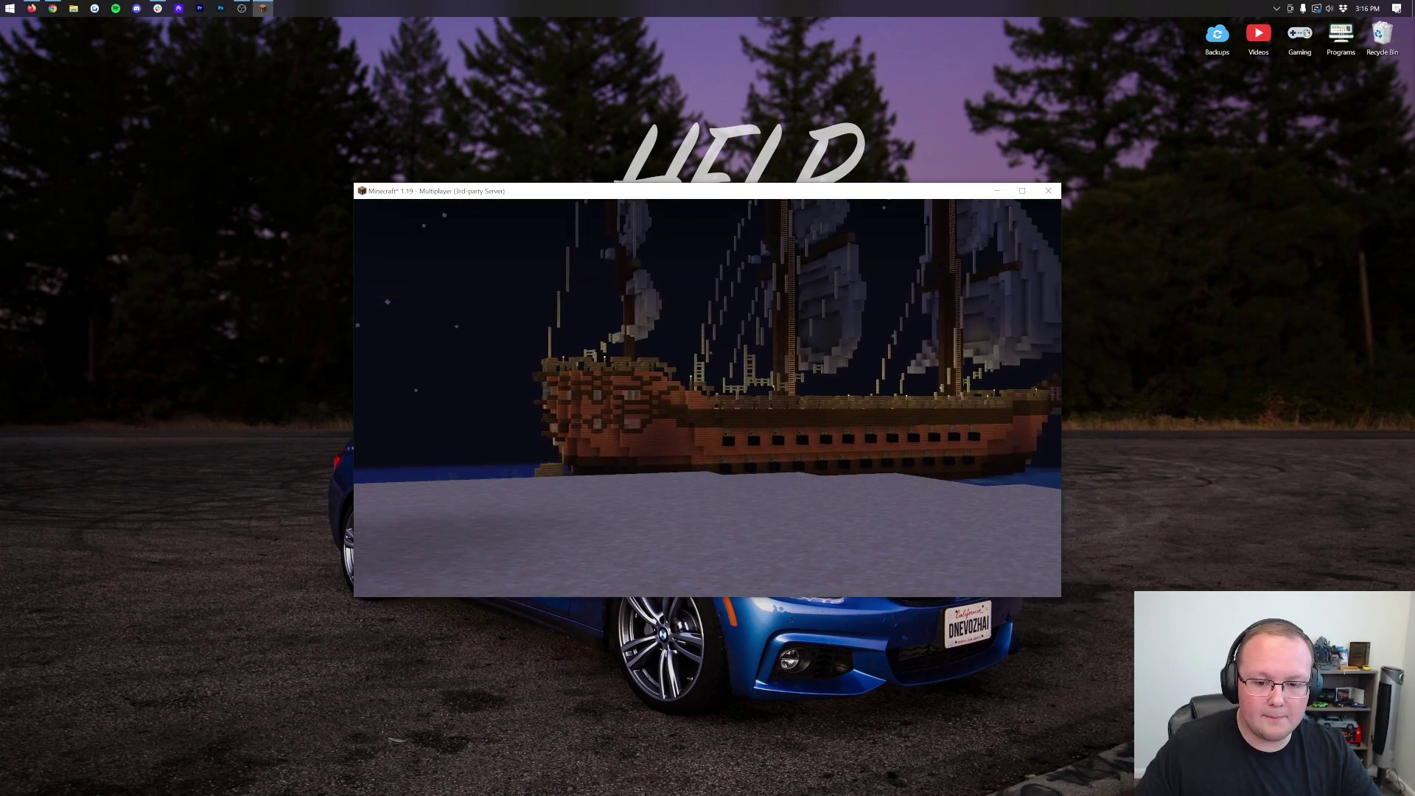
Check the recording controls in the game menu, return to the game and record a walk around the server's spawn area.
{"action": "key", "text": "Escape"}
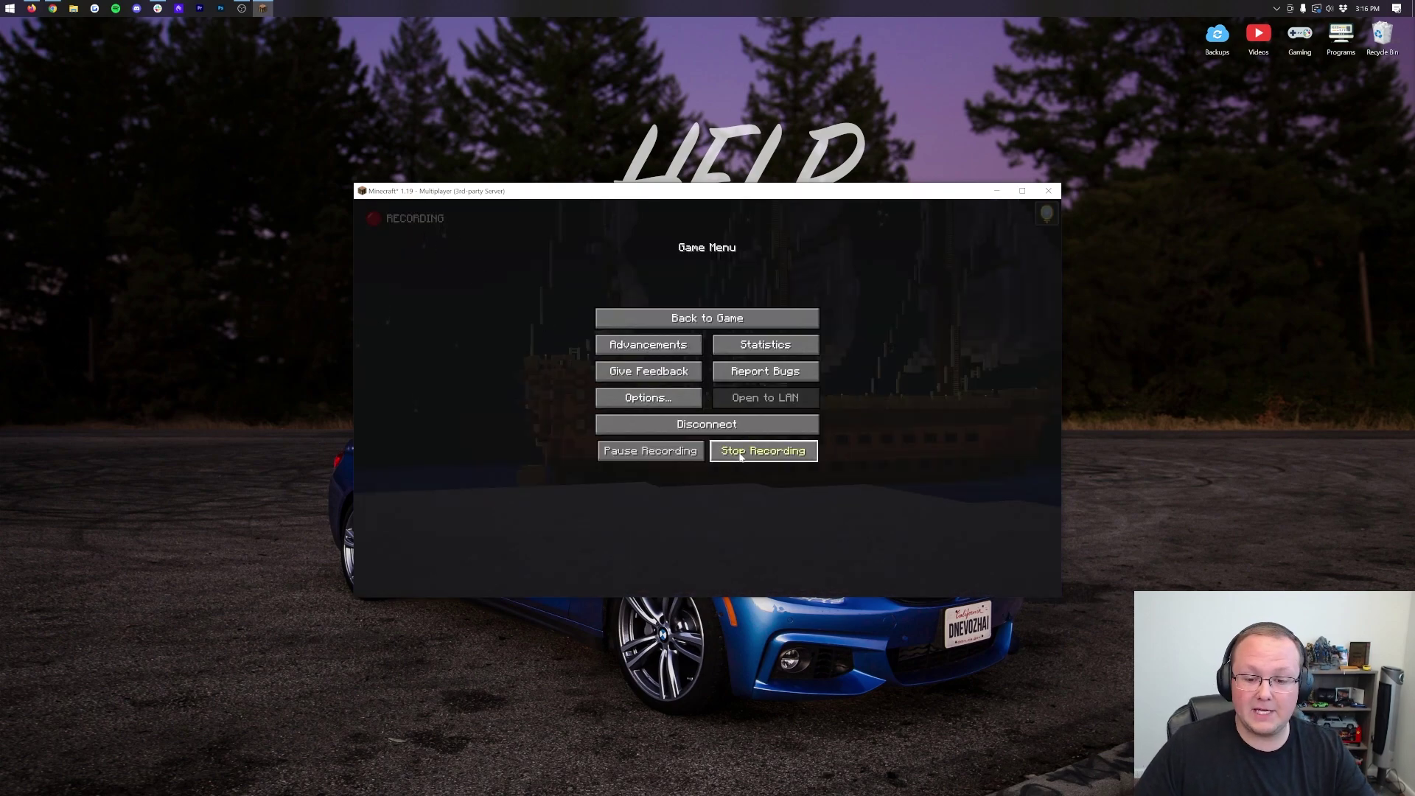
{"action": "left_click", "coordinate": [673, 448]}
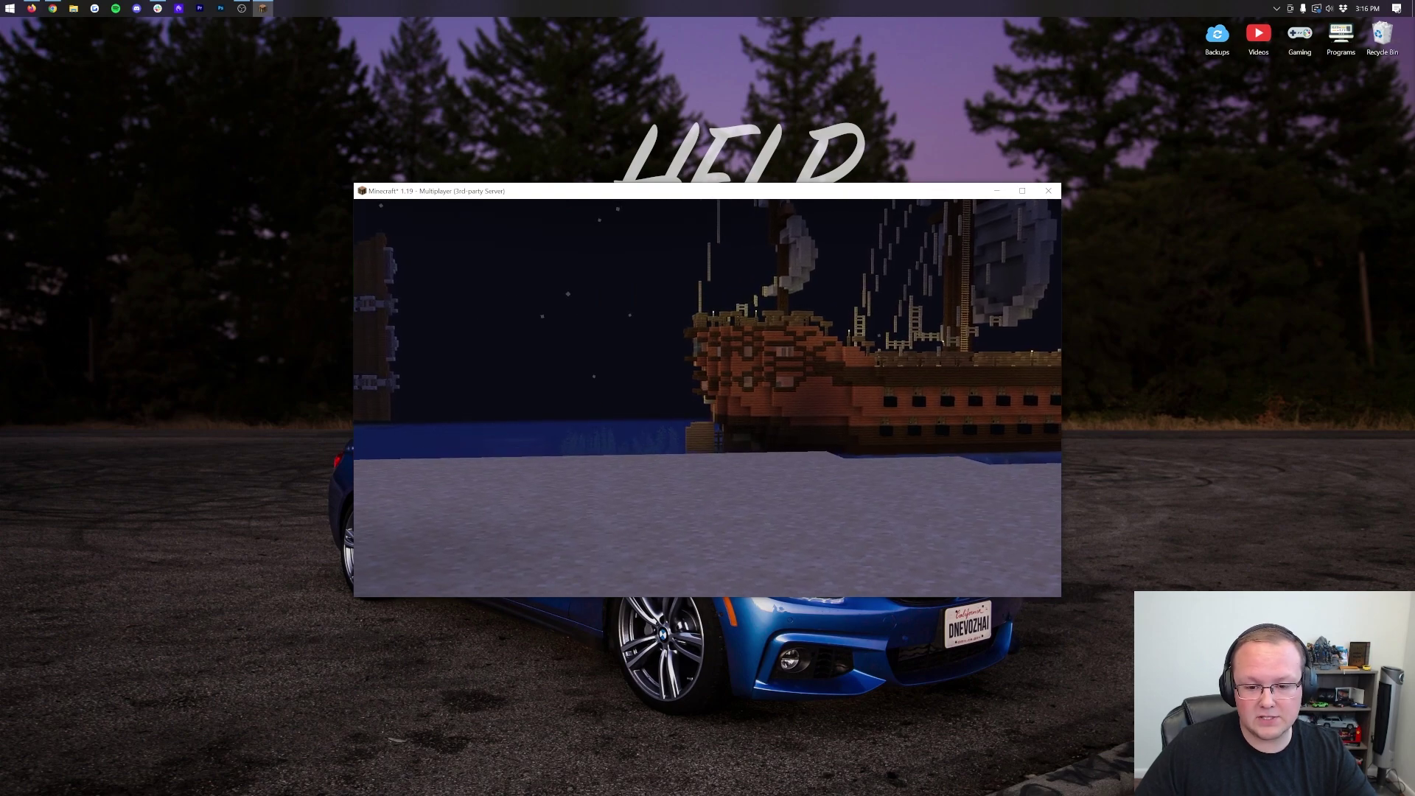
{"action": "key", "text": "w"}
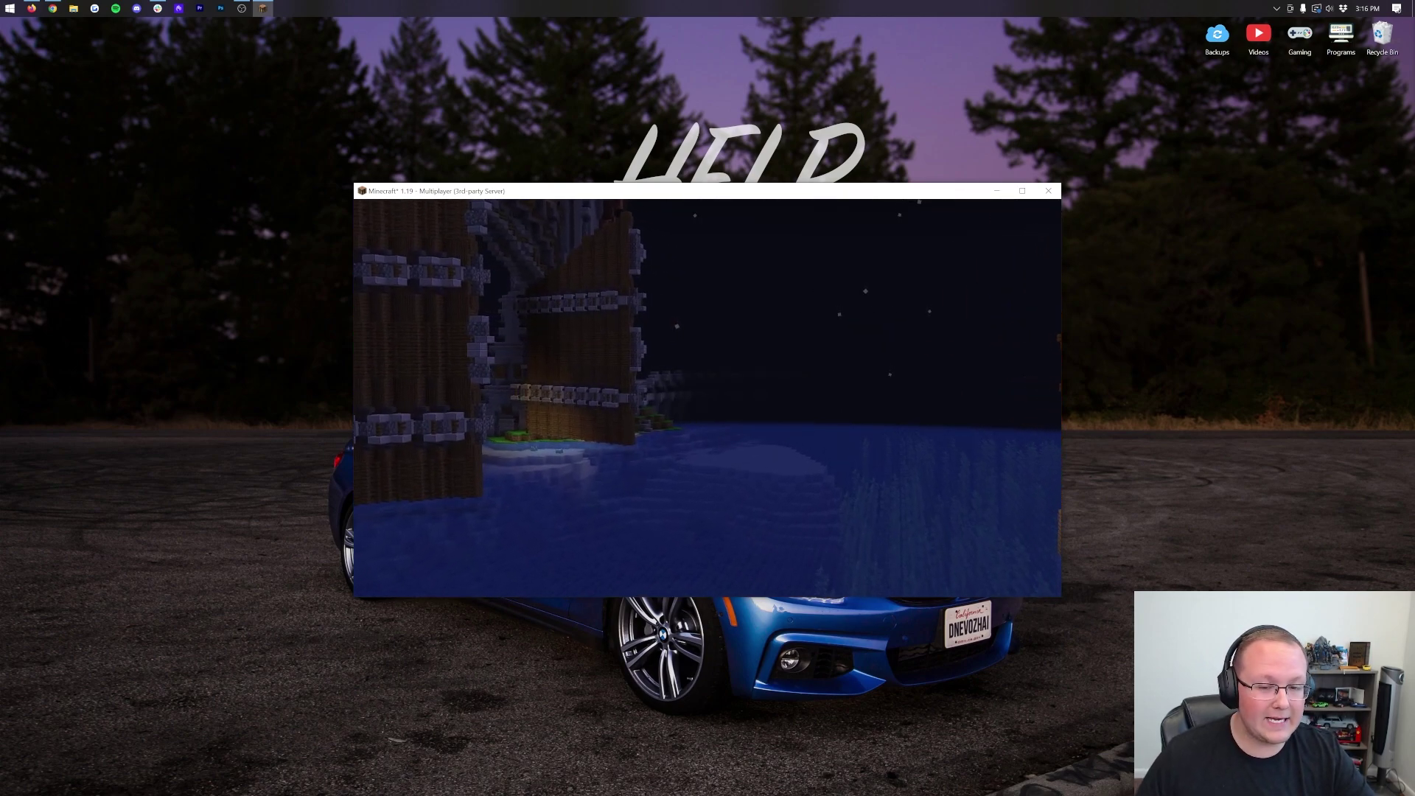
{"action": "key", "text": "w"}
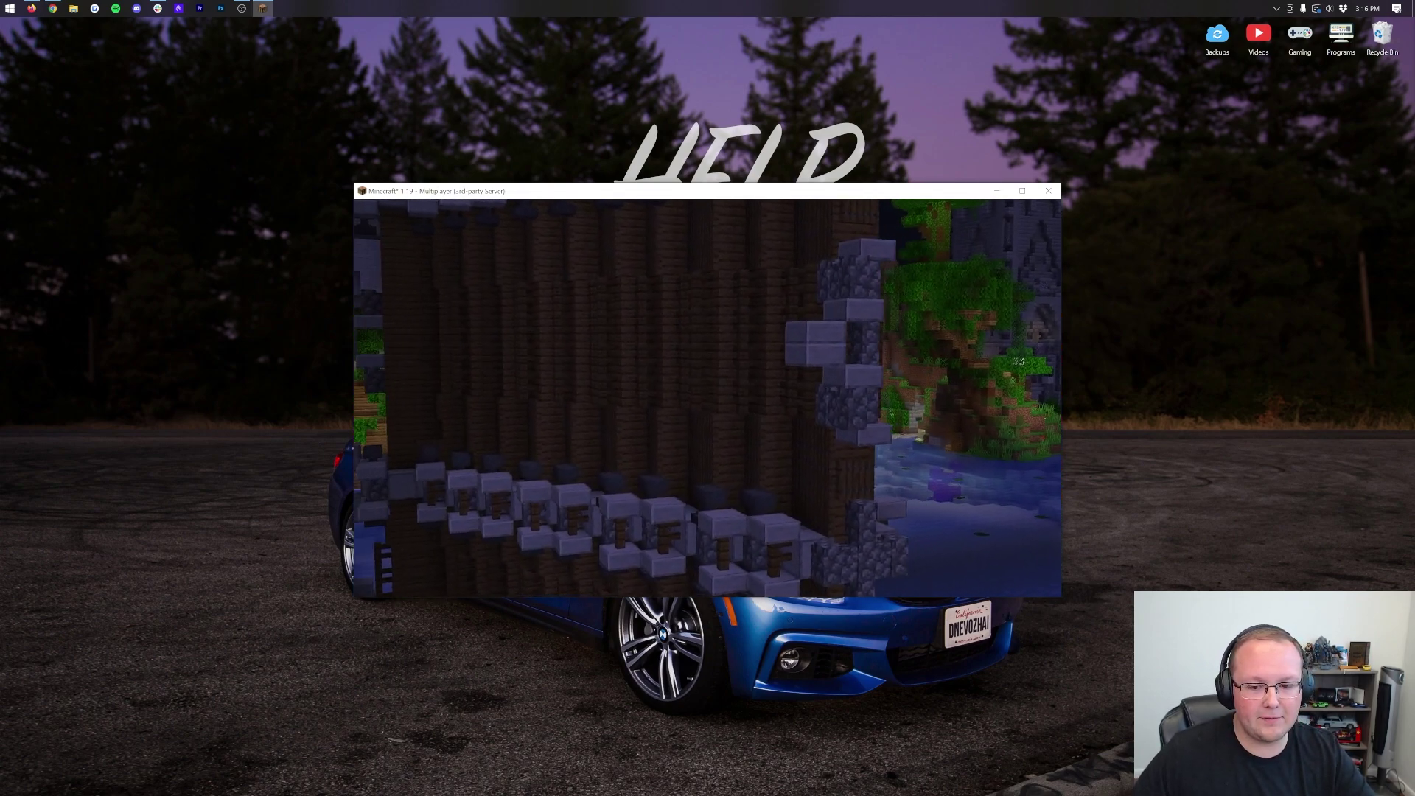
{"action": "key", "text": "w"}
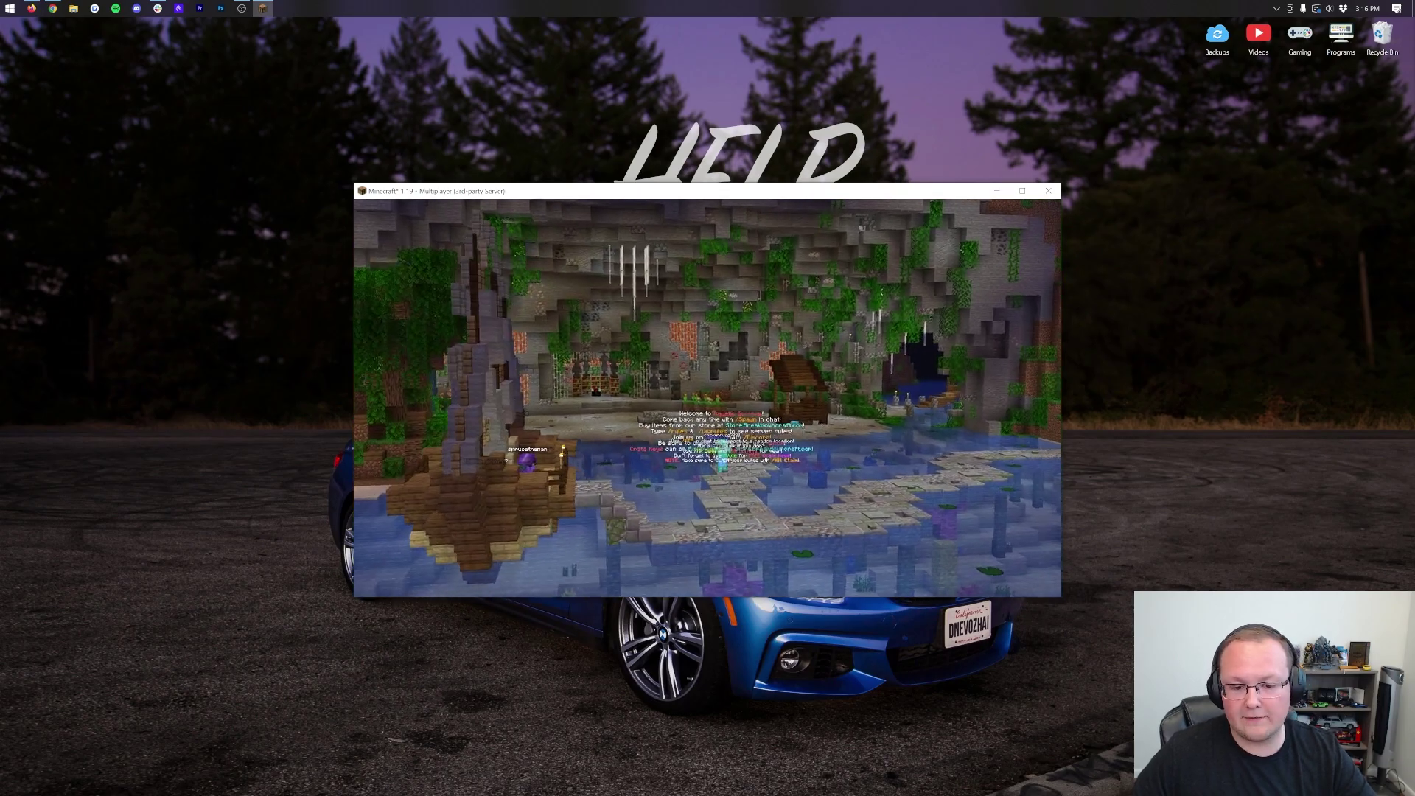
{"action": "key", "text": "w"}
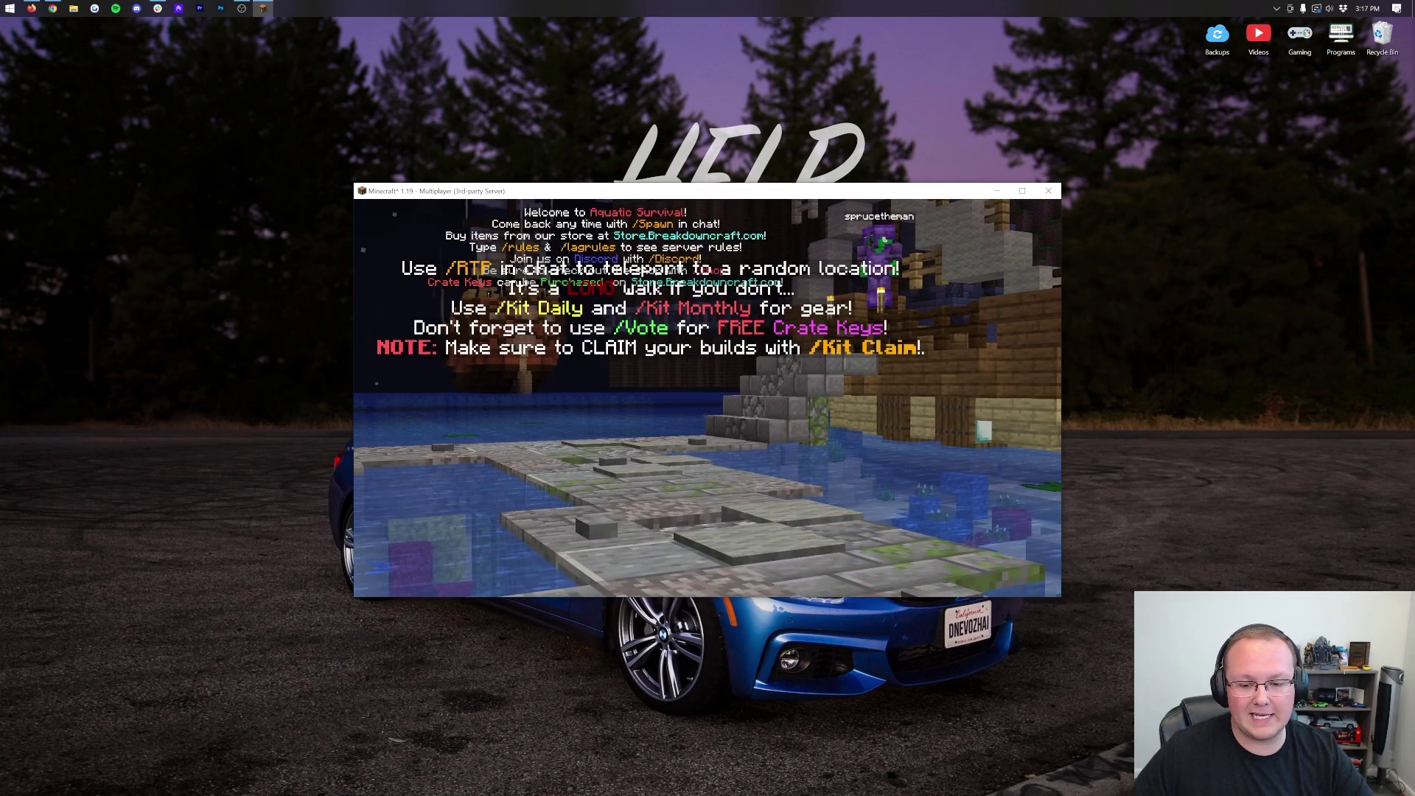
End the server session and save the replay file under the name BreakdownCraft Aquatic 1.
{"action": "key", "text": "Escape"}
{"action": "left_click", "coordinate": [752, 460]}
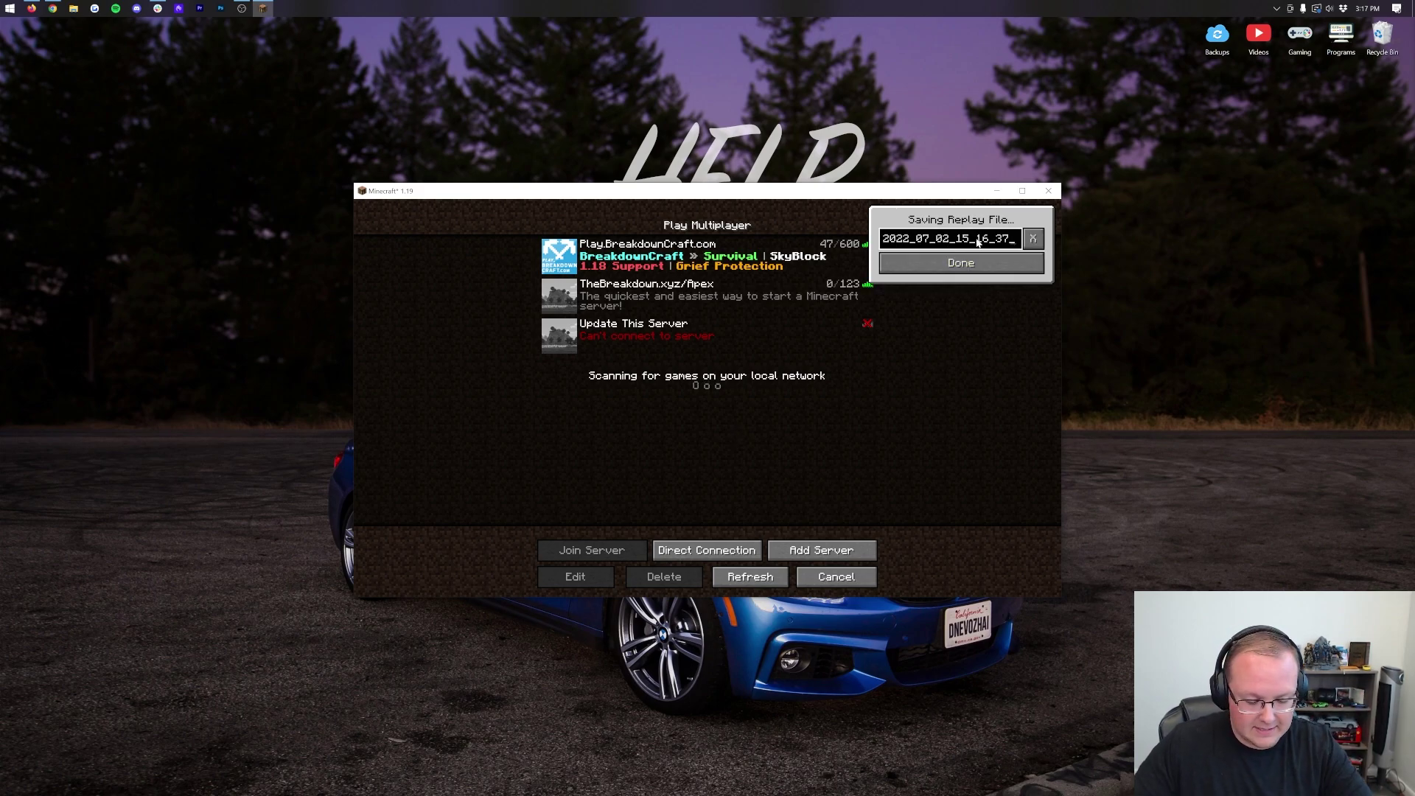
{"action": "key", "text": "ctrl+a"}
{"action": "type", "text": "Breakd"}
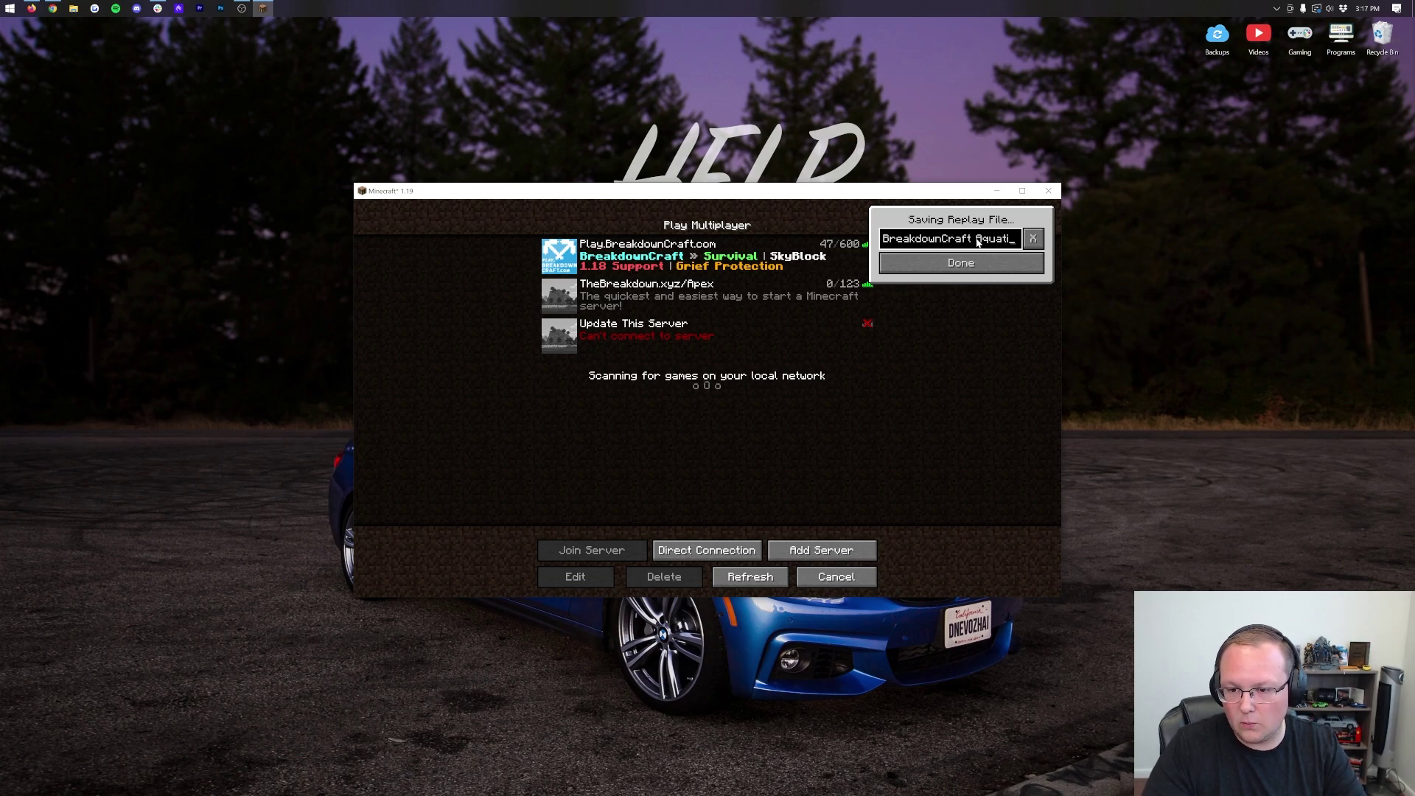
{"action": "left_click", "coordinate": [954, 262]}
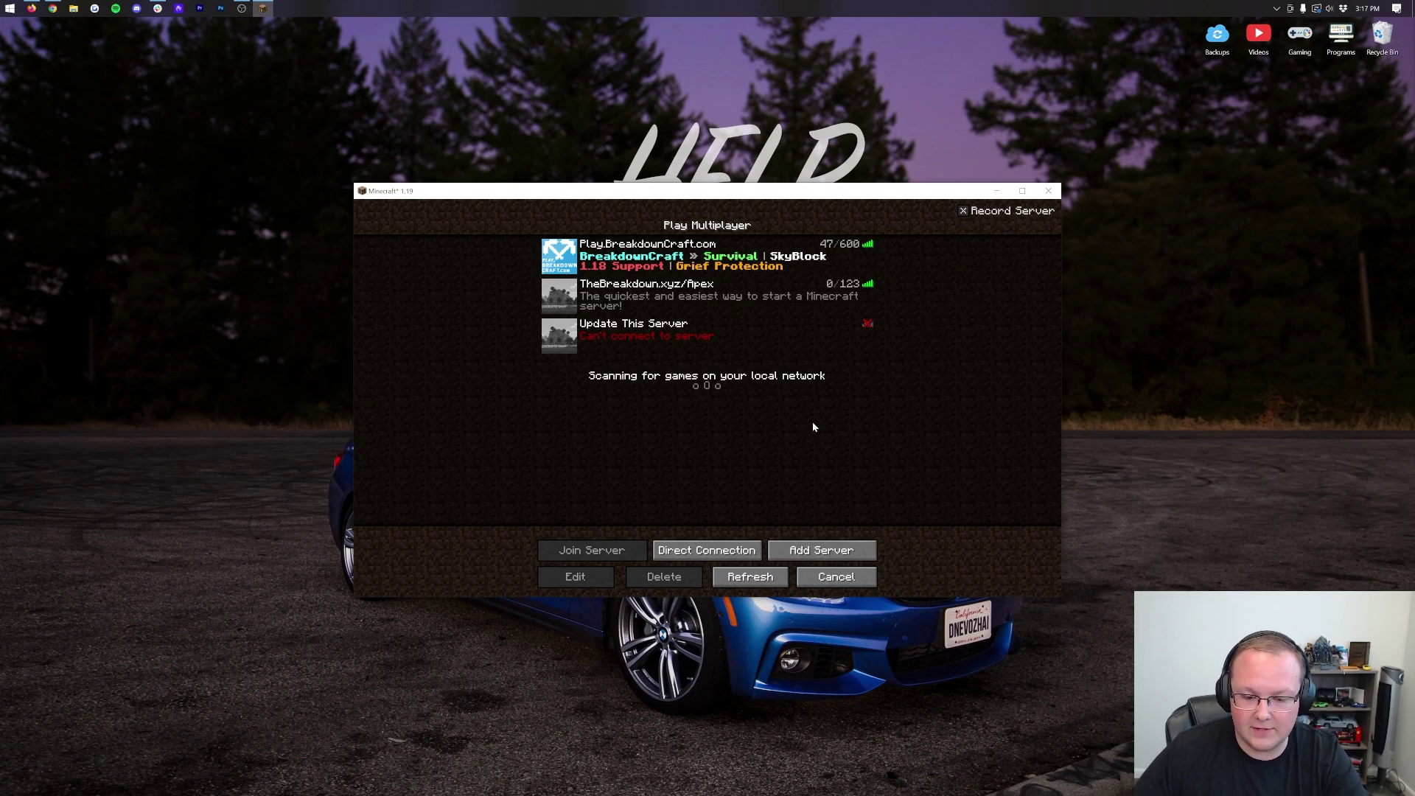
Load the BreakdownCraft Aquatic 1 recording from the Replay Viewer.
{"action": "left_click", "coordinate": [820, 572]}
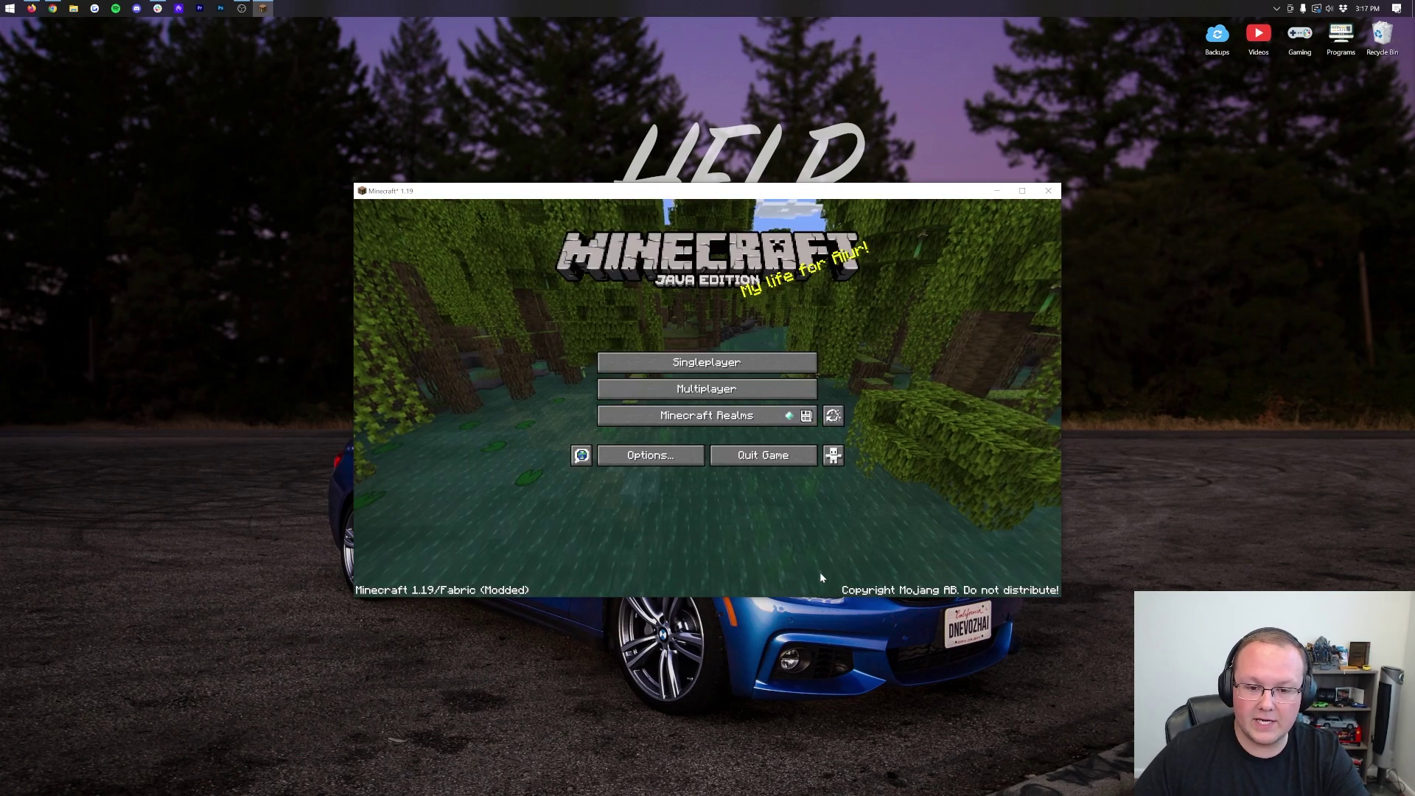
{"action": "left_click", "coordinate": [833, 416]}
{"action": "left_click", "coordinate": [652, 260]}
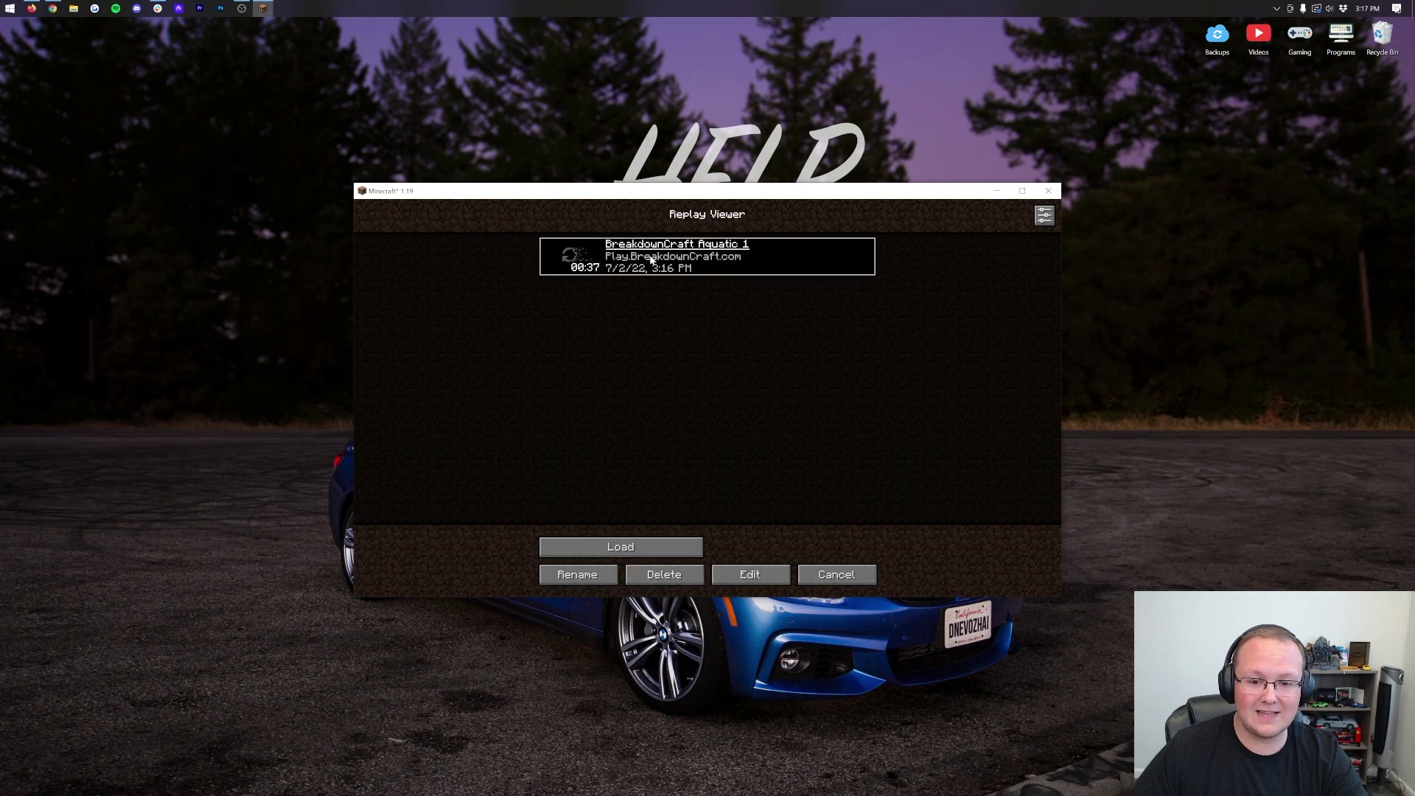
{"action": "left_click", "coordinate": [639, 551]}
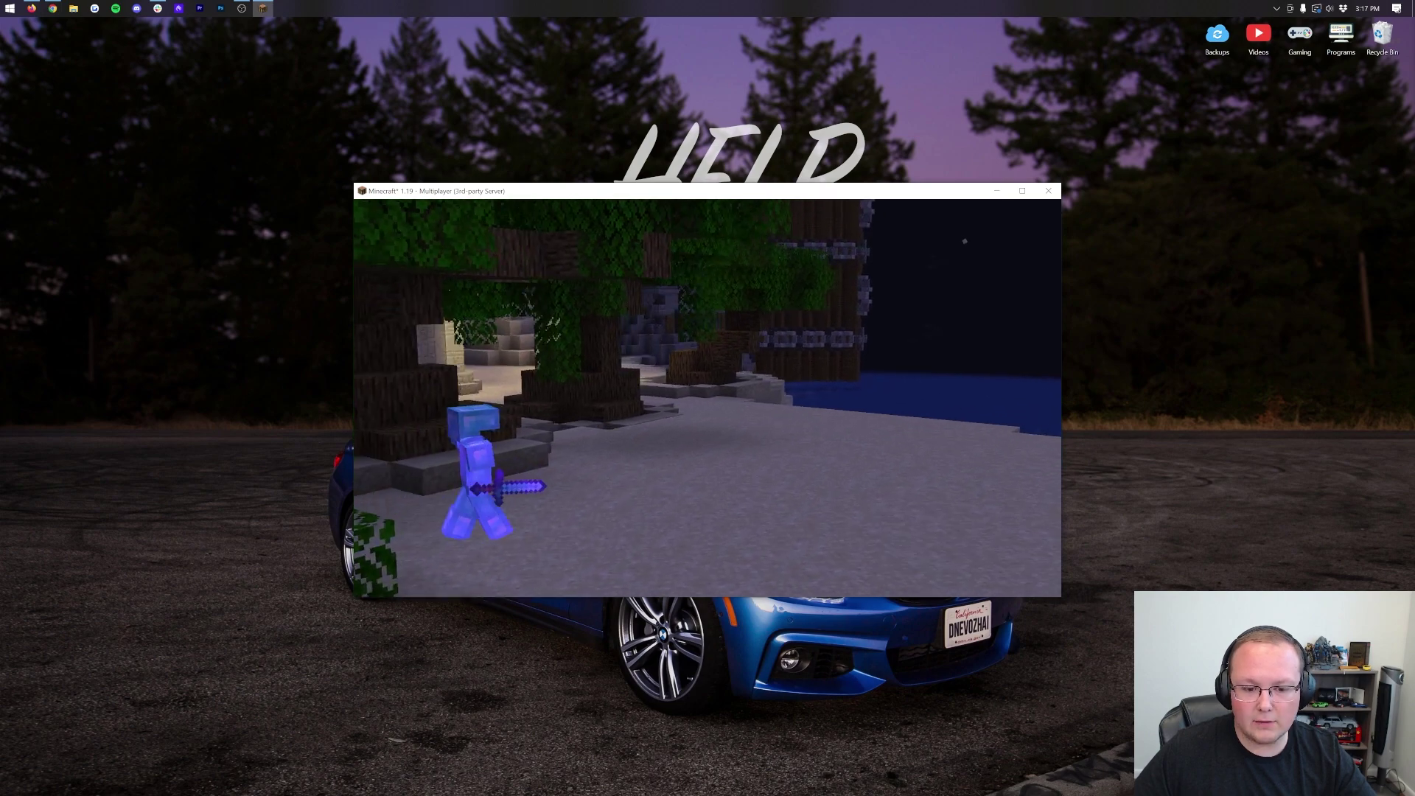
Bring up the replay interface and play the keyframed camera path.
{"action": "key", "text": "F1"}
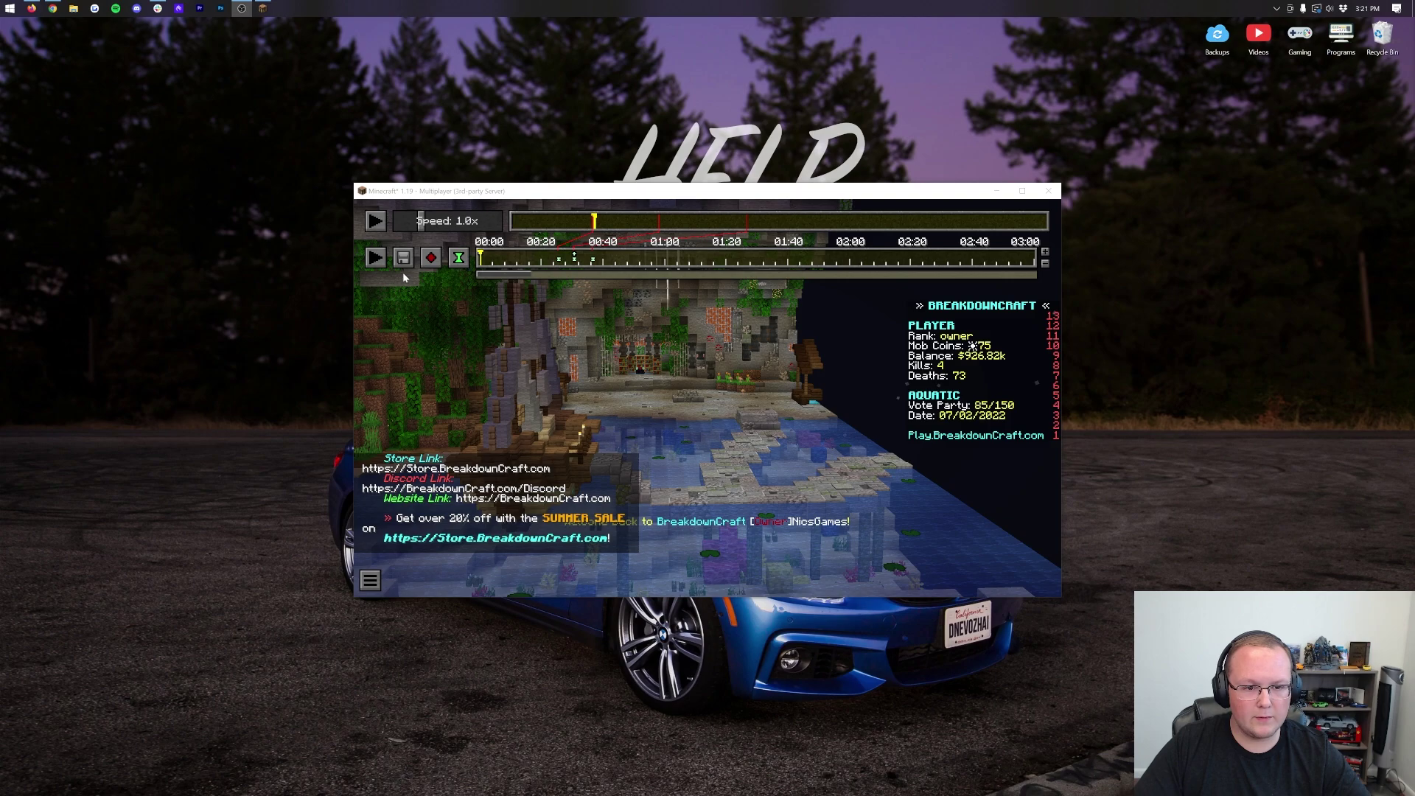
{"action": "left_click", "coordinate": [376, 258]}
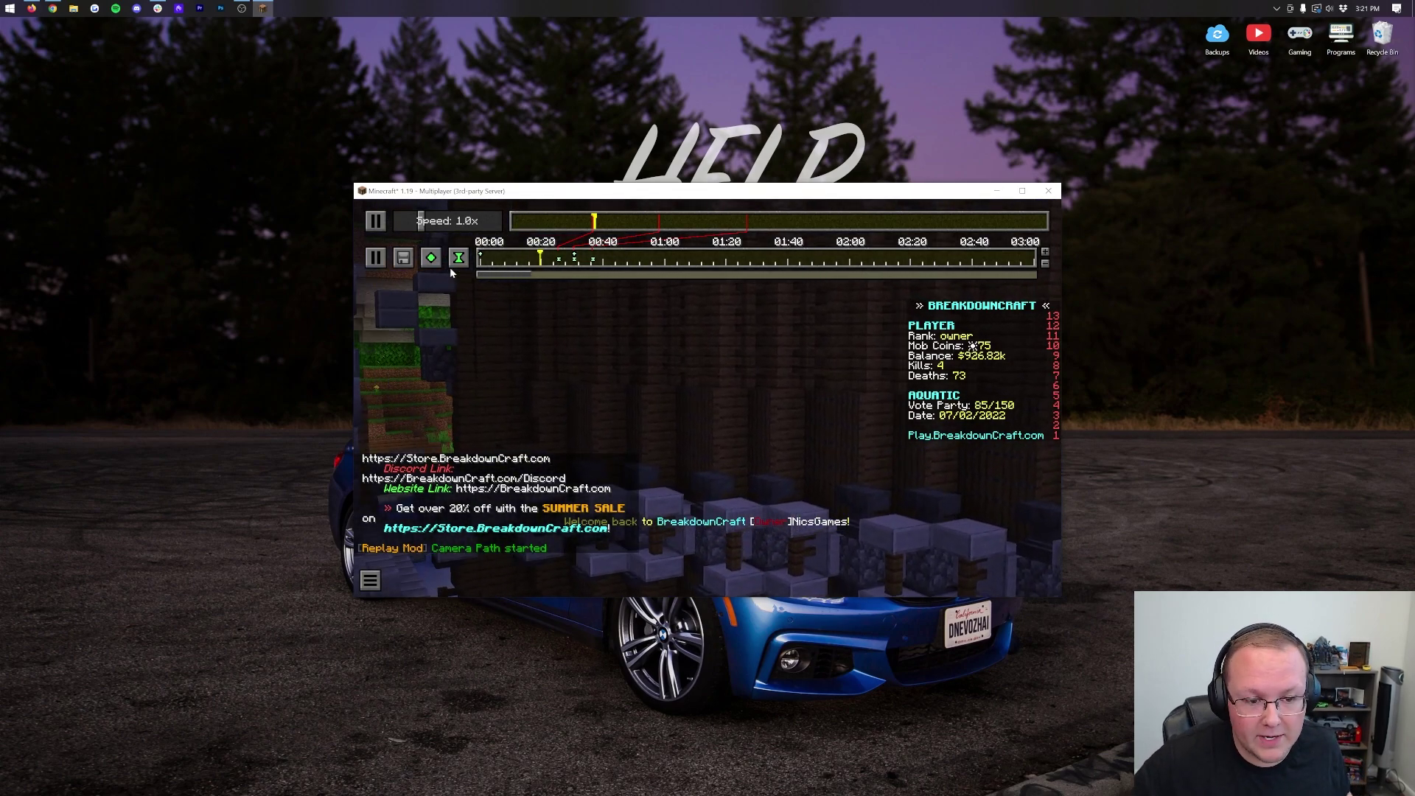
Try to render the camera path as a 1920x1080 MP4 at 20 mbps and 60 fps with Default Rendering.
{"action": "left_click", "coordinate": [404, 258]}
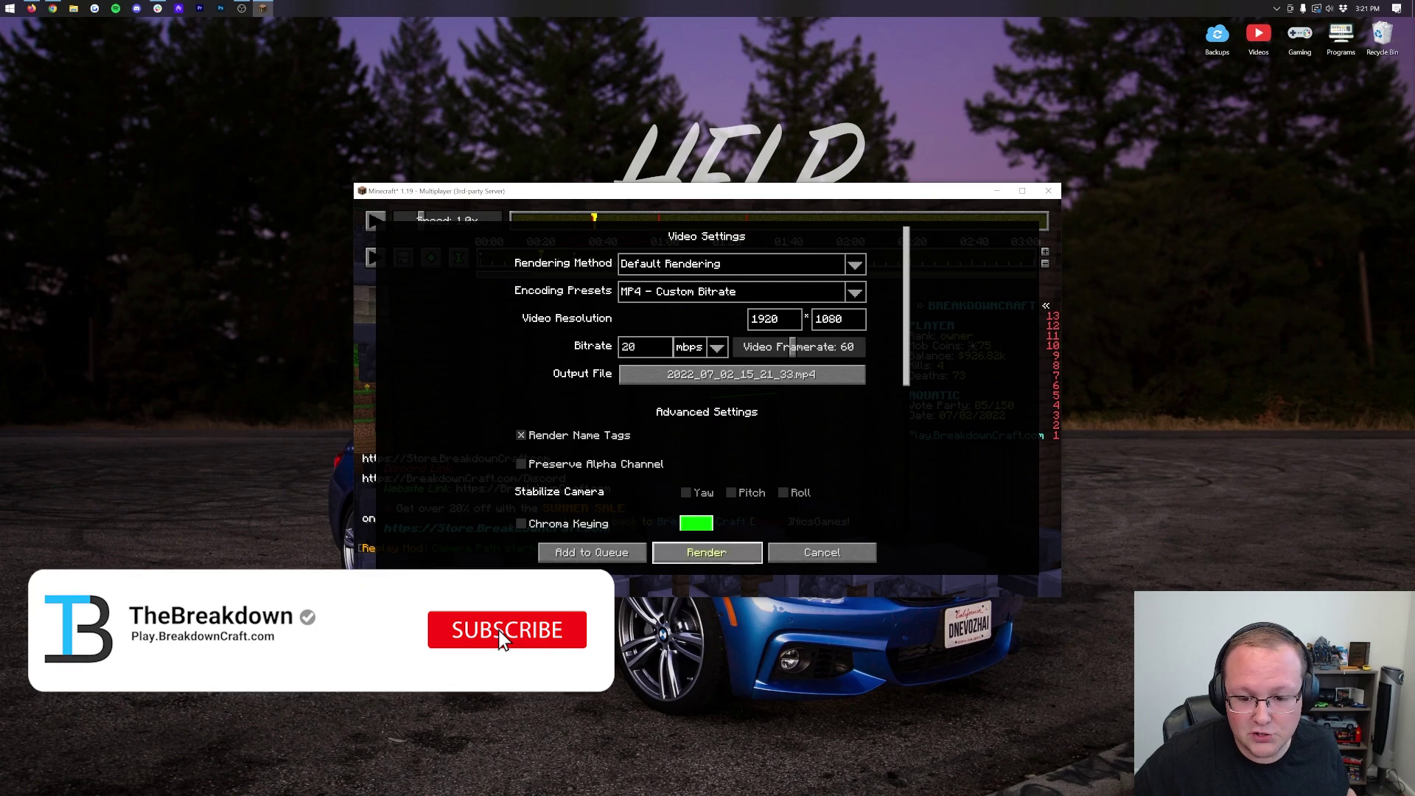
{"action": "left_click", "coordinate": [707, 553]}
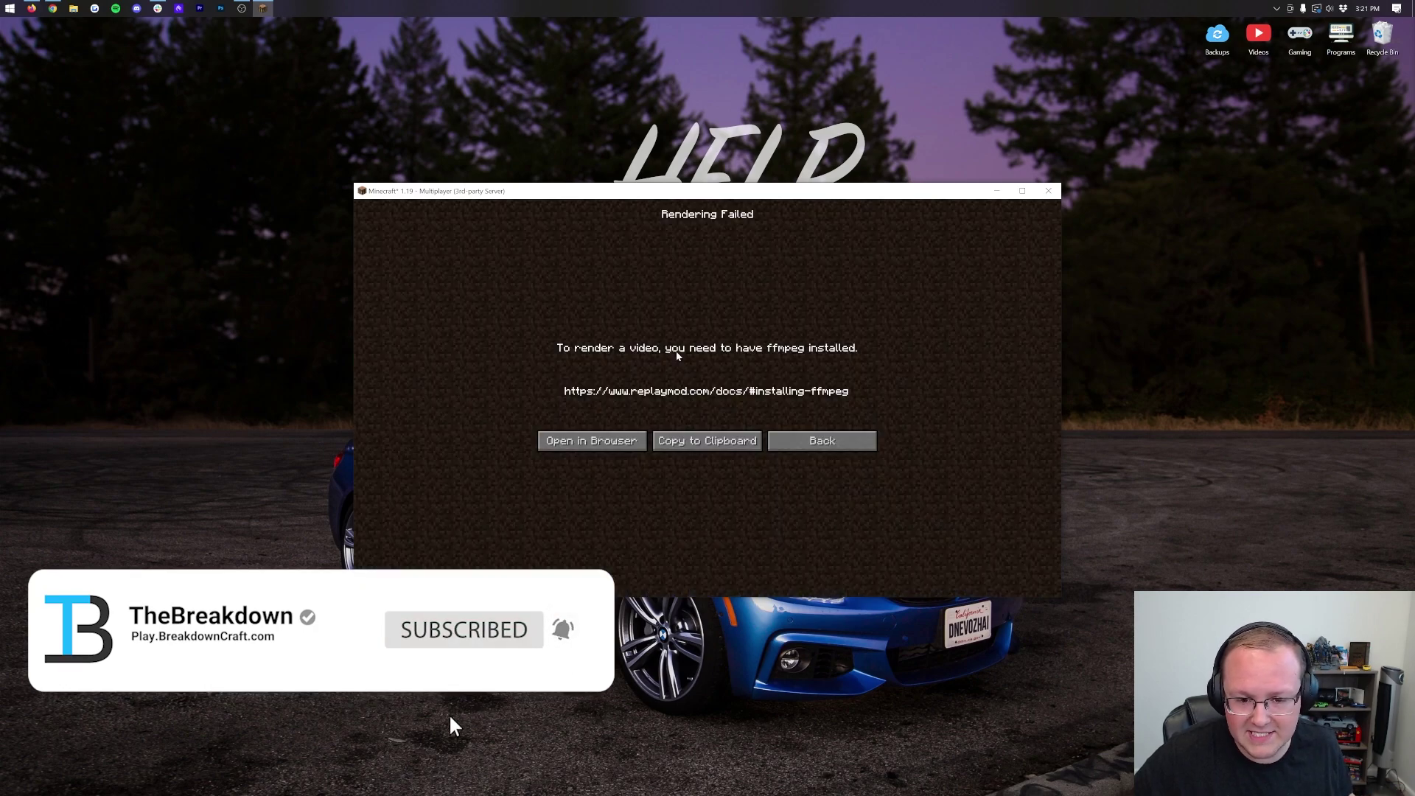
{"action": "left_click", "coordinate": [789, 437]}
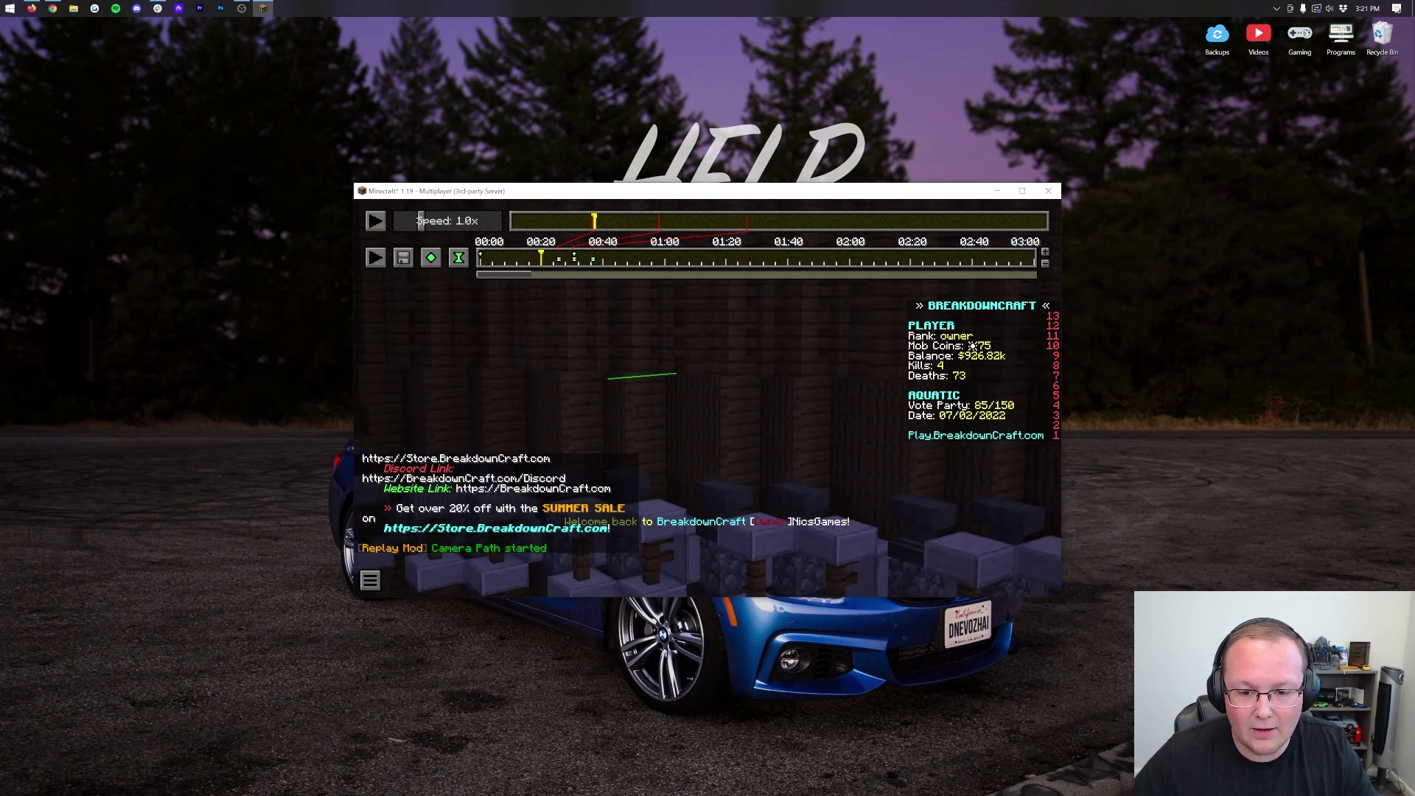
Exit the replay and quit Minecraft.
{"action": "key", "text": "Escape"}
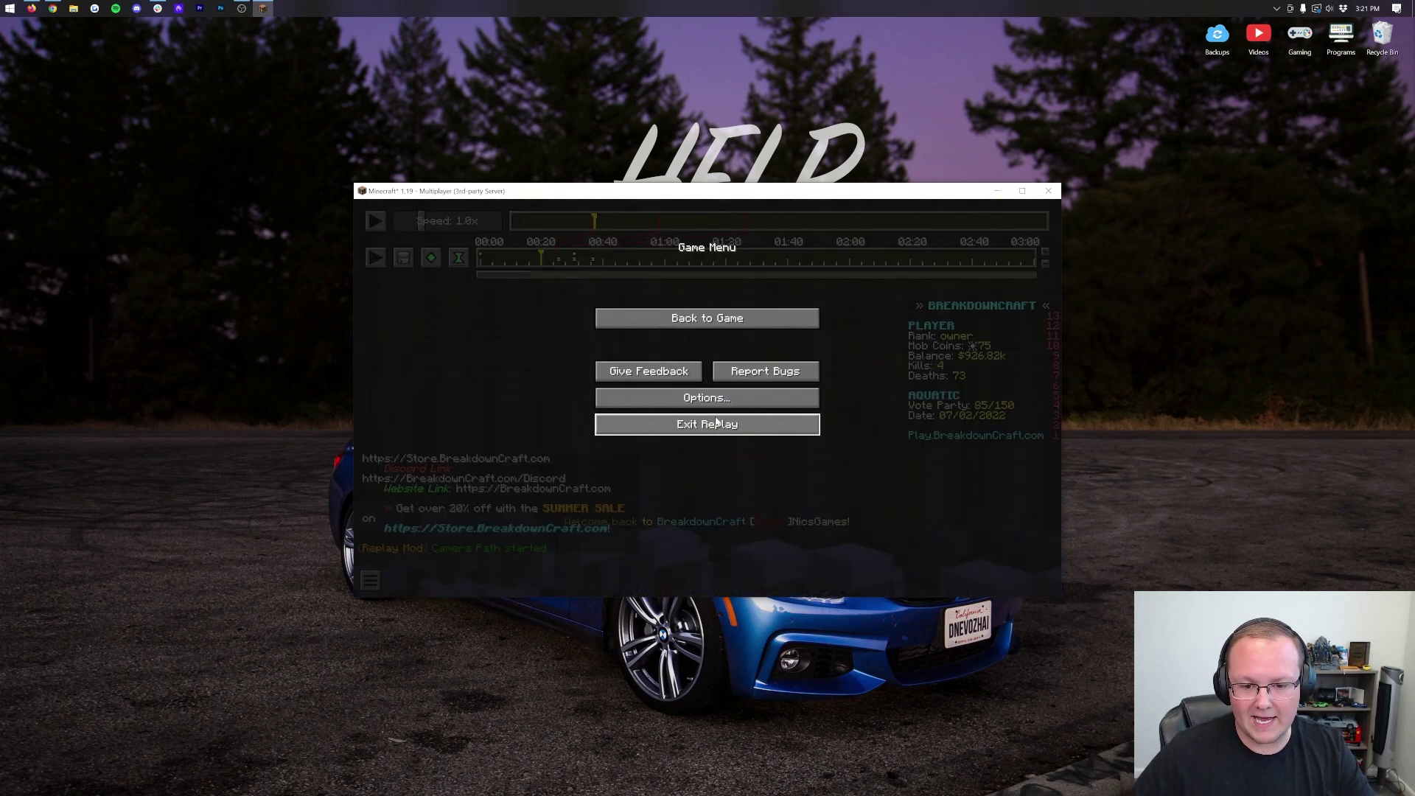
{"action": "left_click", "coordinate": [716, 424]}
{"action": "left_click", "coordinate": [742, 459]}
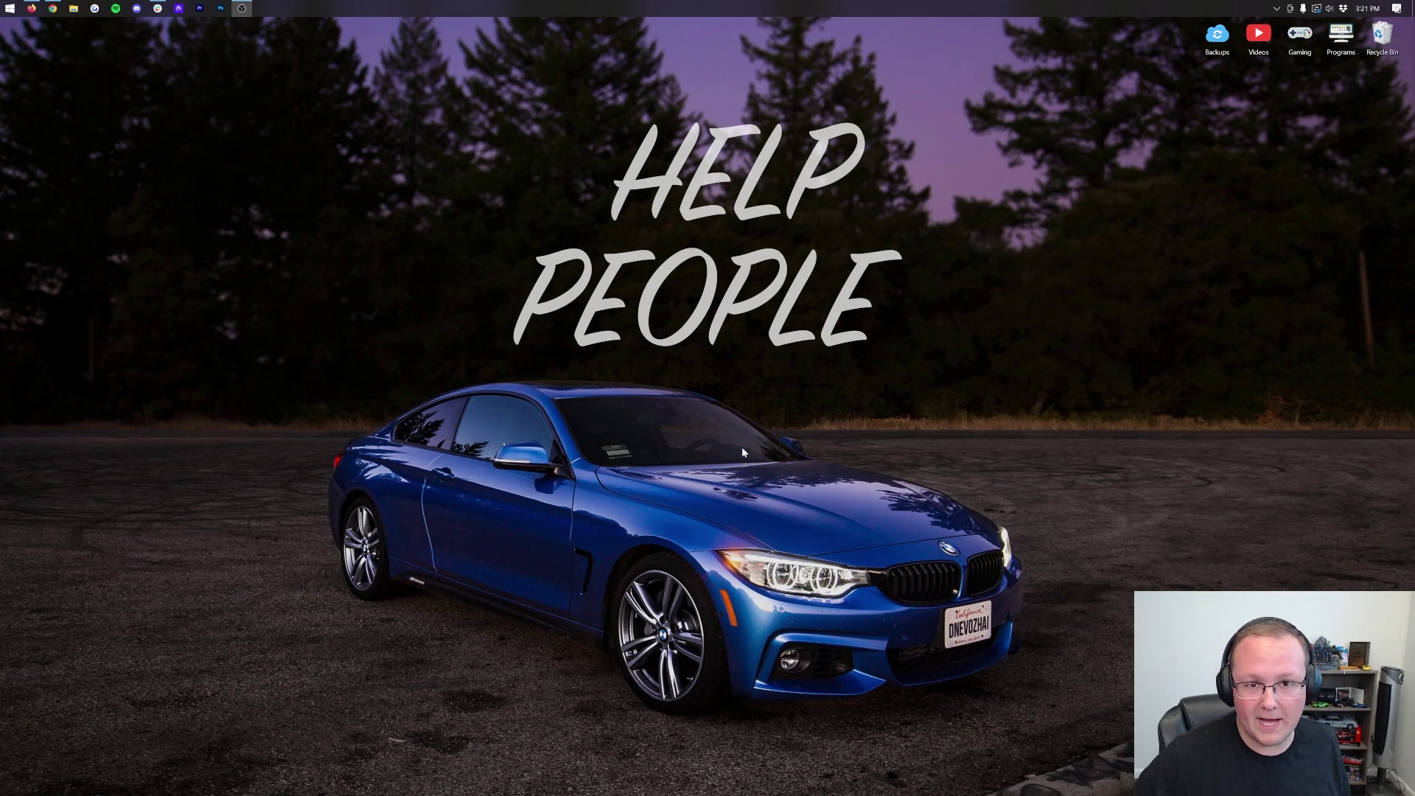
Switch to Chrome, find Installing FFmpeg in the Replay Mod documentation, and download the Windows FFmpeg release essentials zip.
{"action": "left_click", "coordinate": [57, 8]}
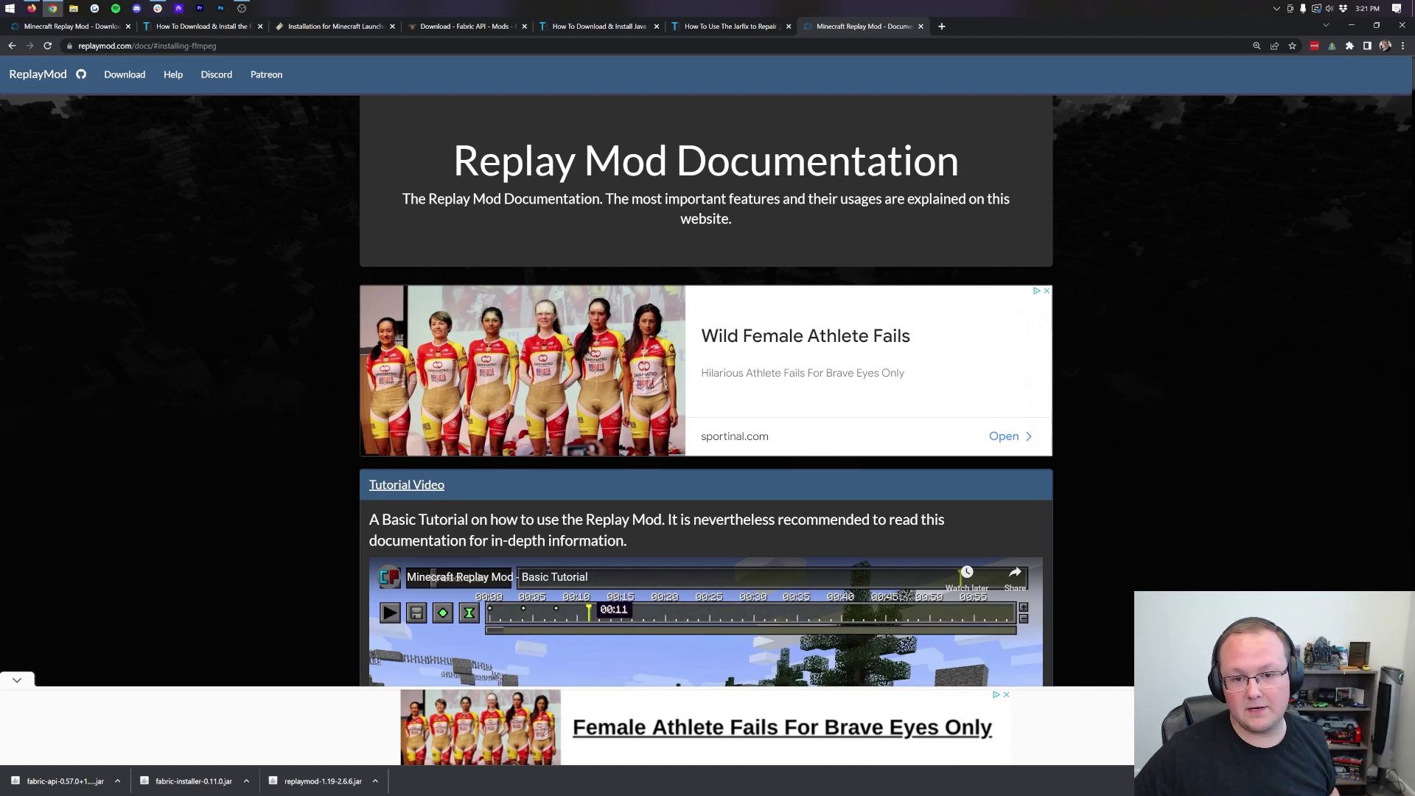
{"action": "scroll", "coordinate": [717, 192], "scroll_direction": "down", "scroll_amount": 12}
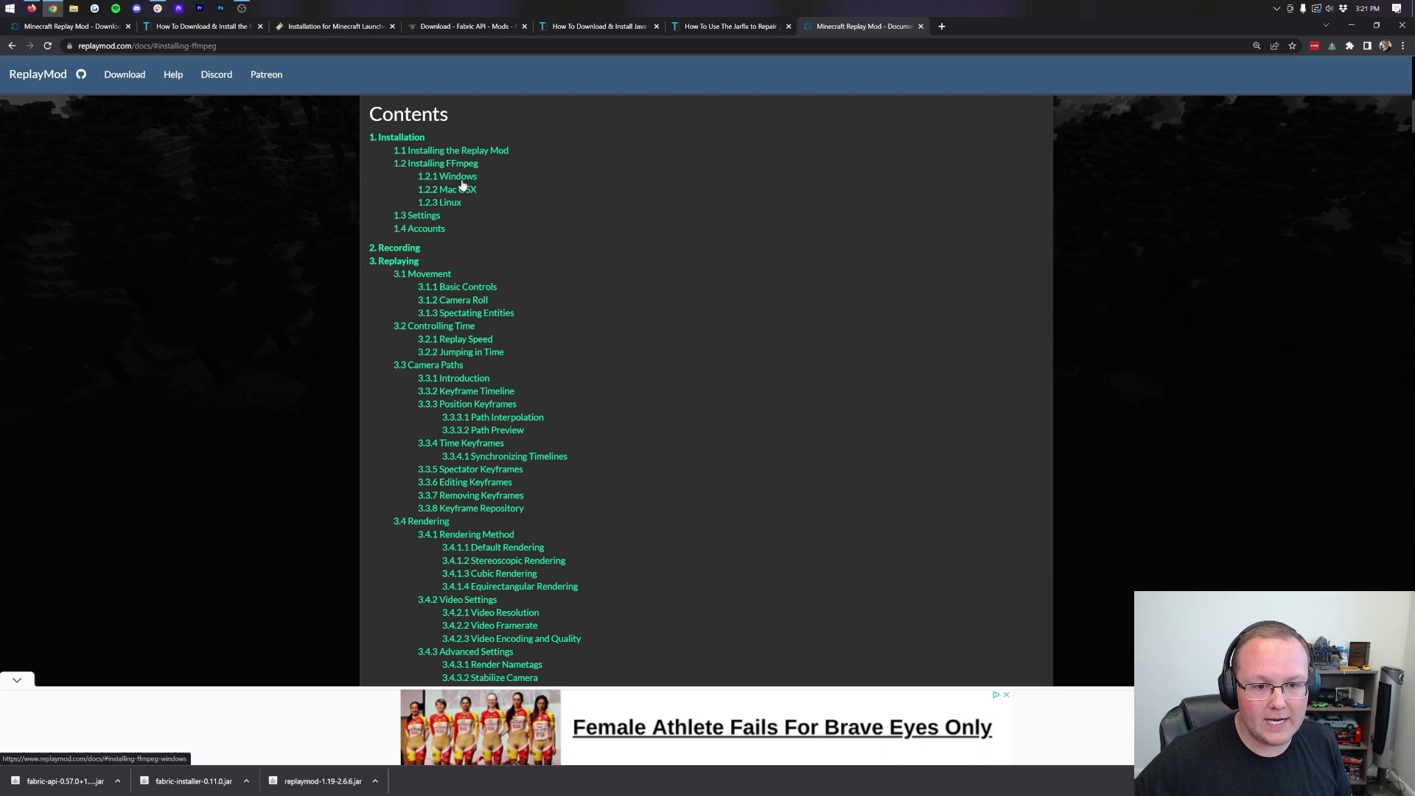
{"action": "left_click", "coordinate": [461, 164]}
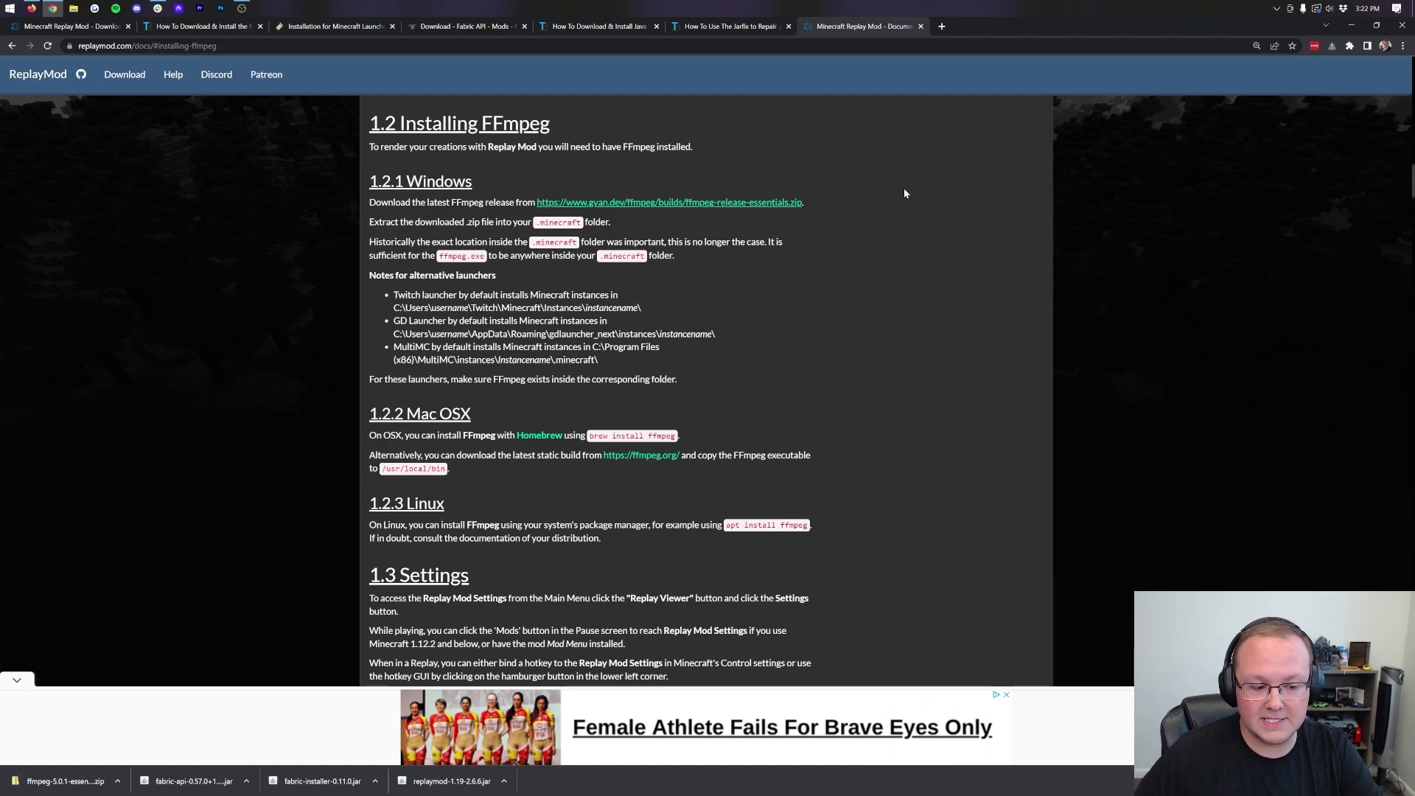
{"action": "left_click", "coordinate": [1344, 24]}
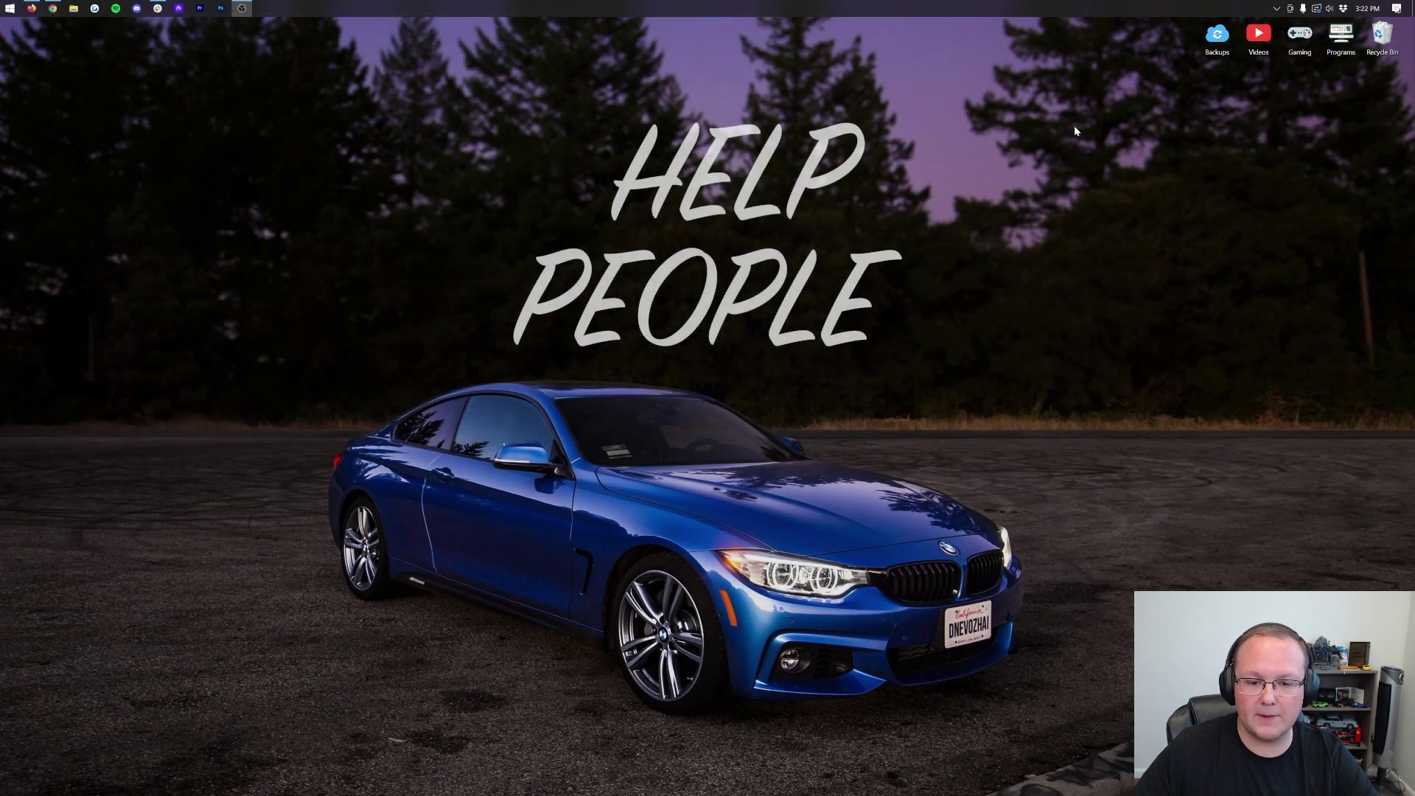
Open the Downloads folder and move ffmpeg-5.0.1-essentials_build.zip to the desktop.
{"action": "left_click", "coordinate": [3, 6]}
{"action": "type", "text": "down"}
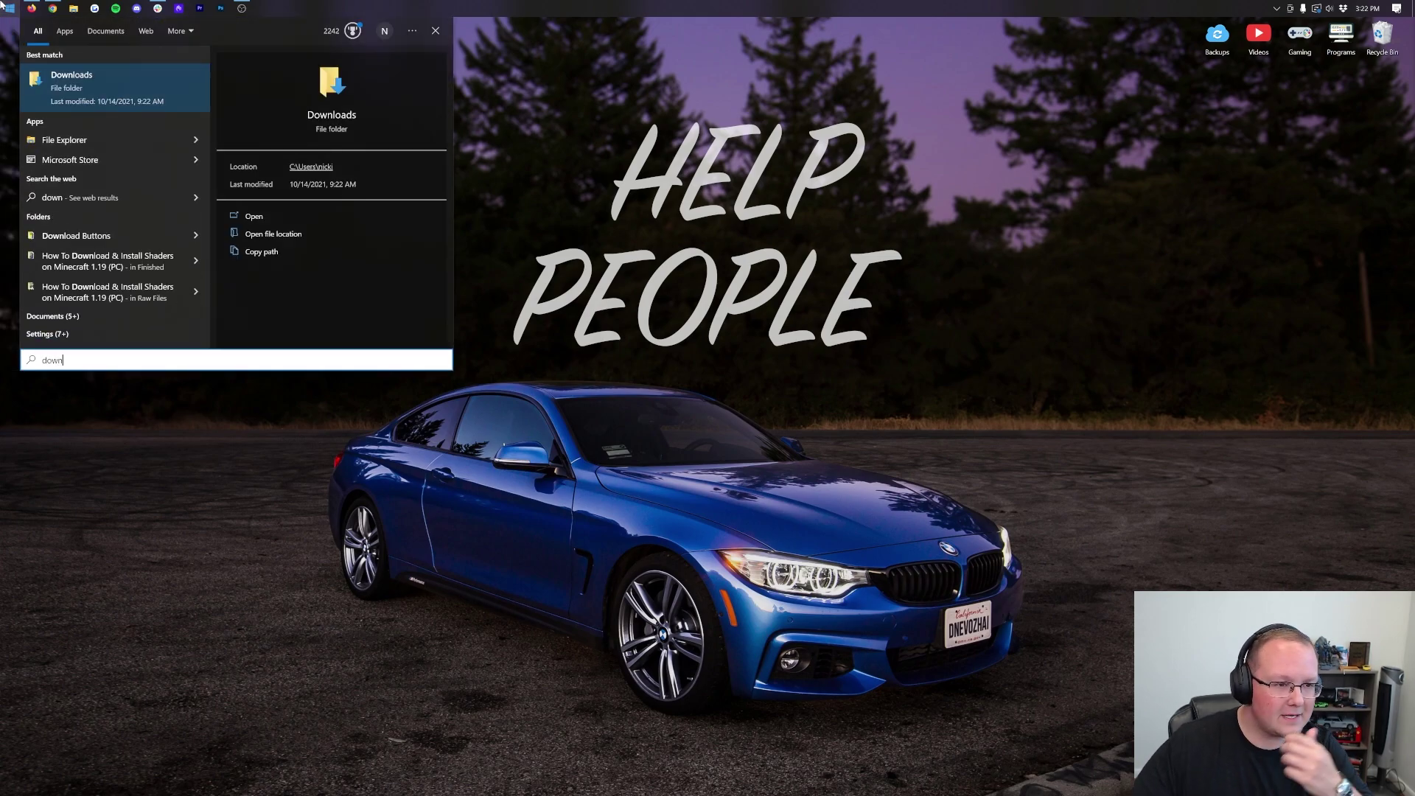
{"action": "left_click", "coordinate": [89, 85]}
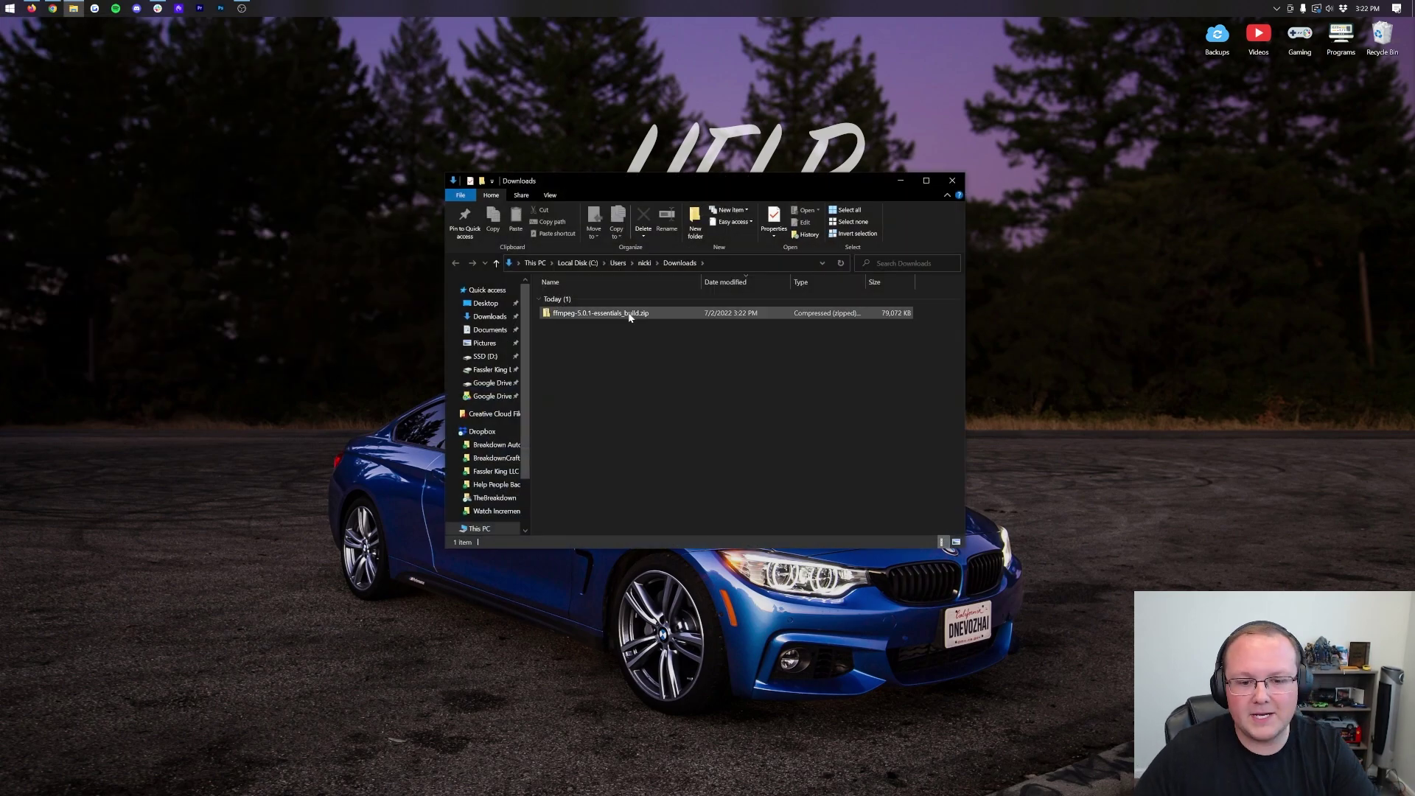
{"action": "left_click", "coordinate": [628, 316]}
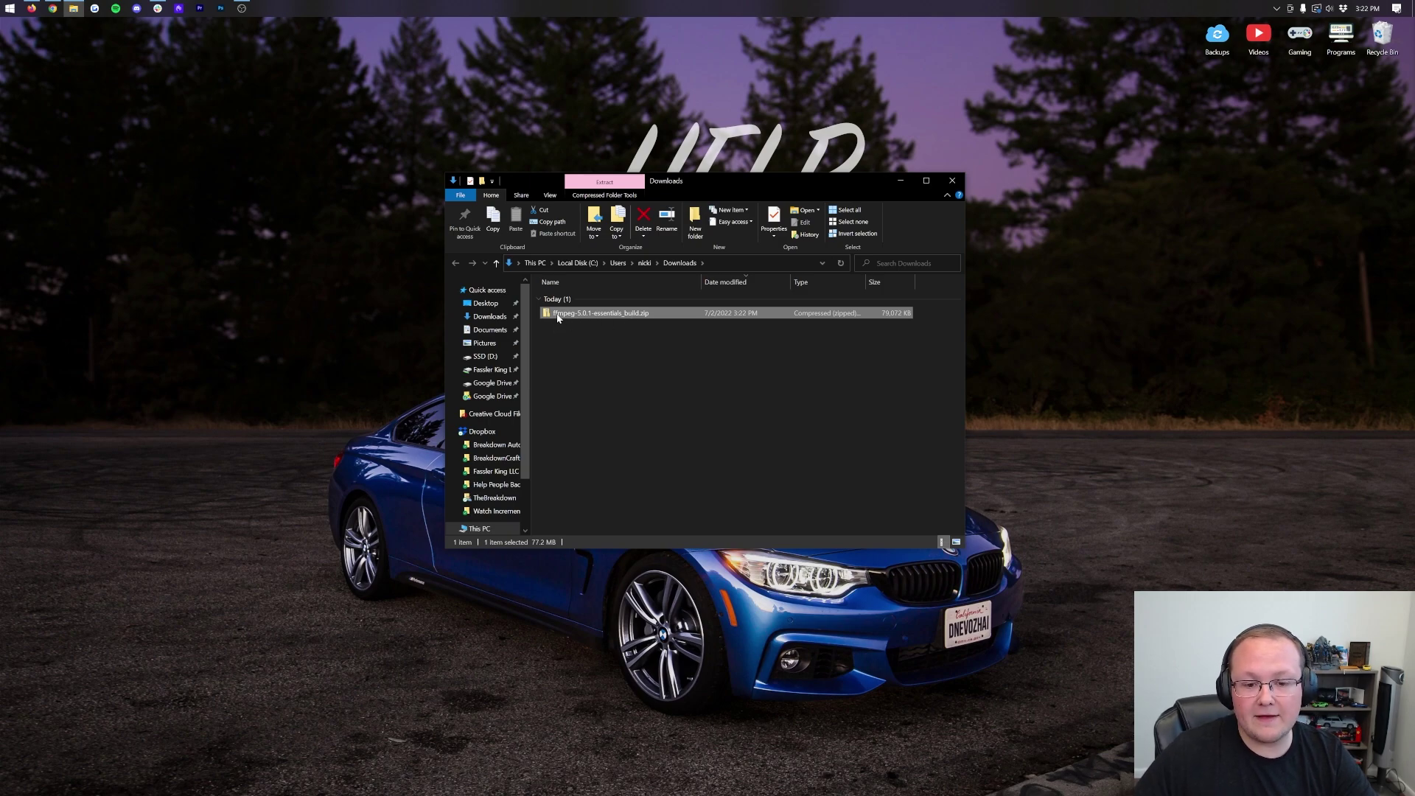
{"action": "left_click_drag", "start_coordinate": [558, 317], "coordinate": [598, 100]}
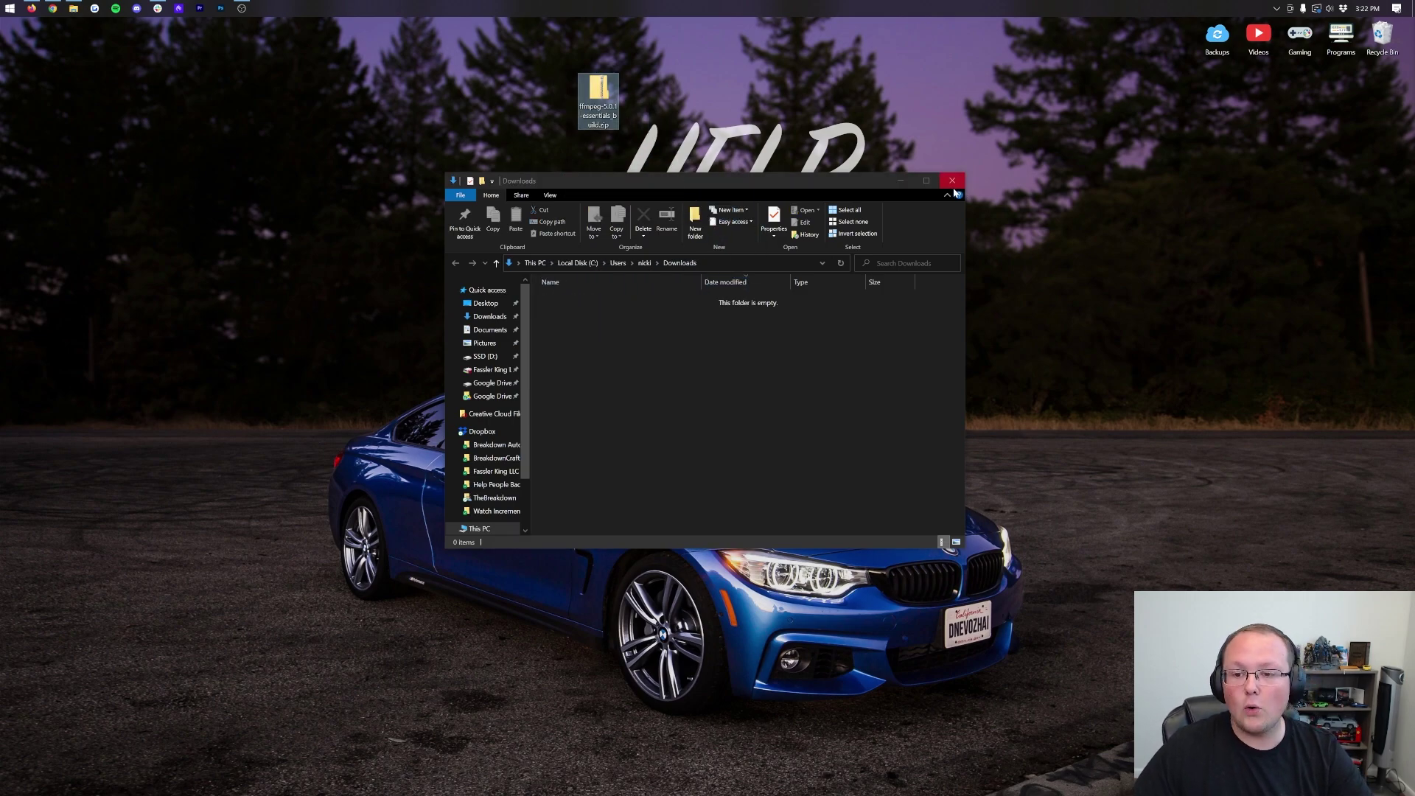
Extract ffmpeg-5.0.1-essentials_build.zip to the desktop, delete the zip and check the extracted folder's contents.
{"action": "left_click", "coordinate": [952, 182]}
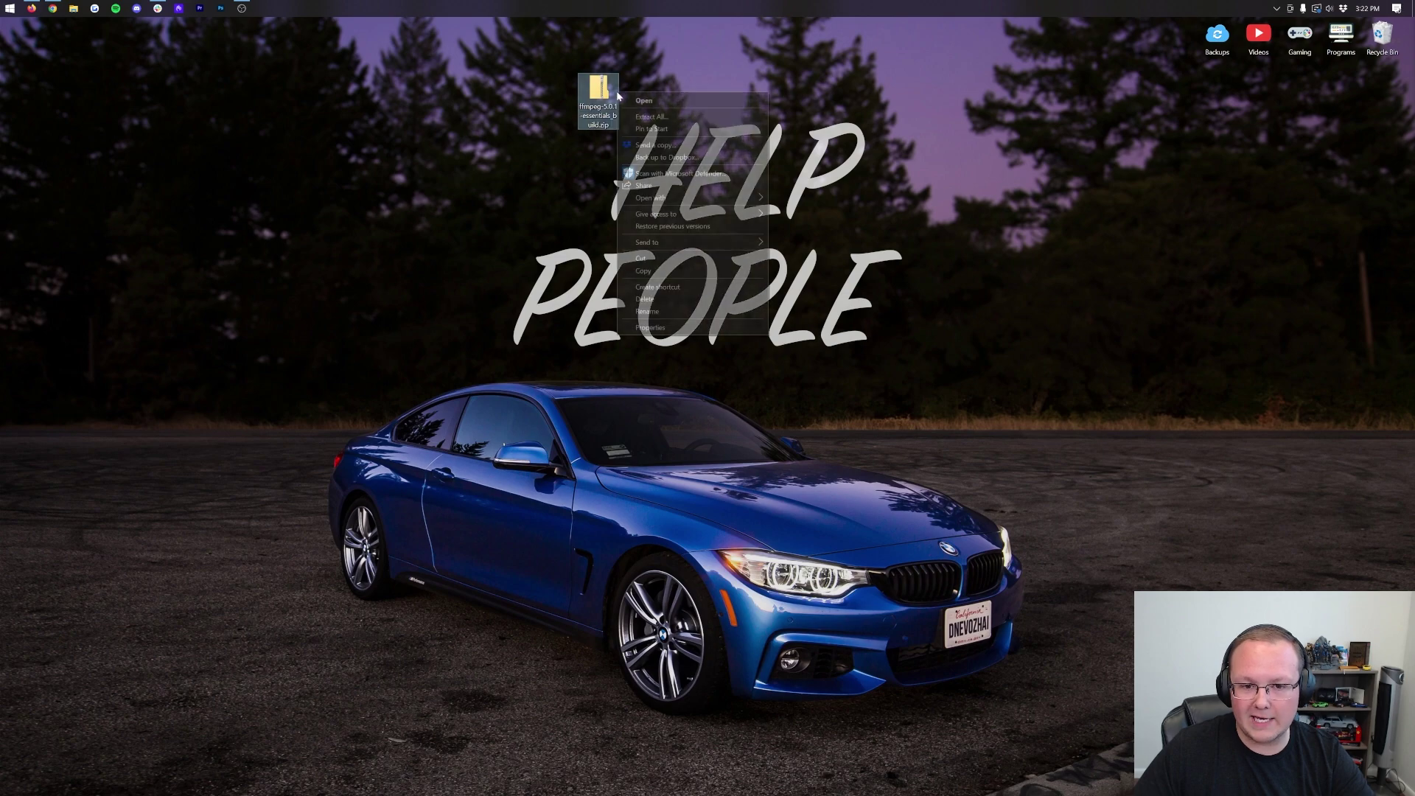
{"action": "right_click", "coordinate": [616, 91]}
{"action": "left_click", "coordinate": [656, 124]}
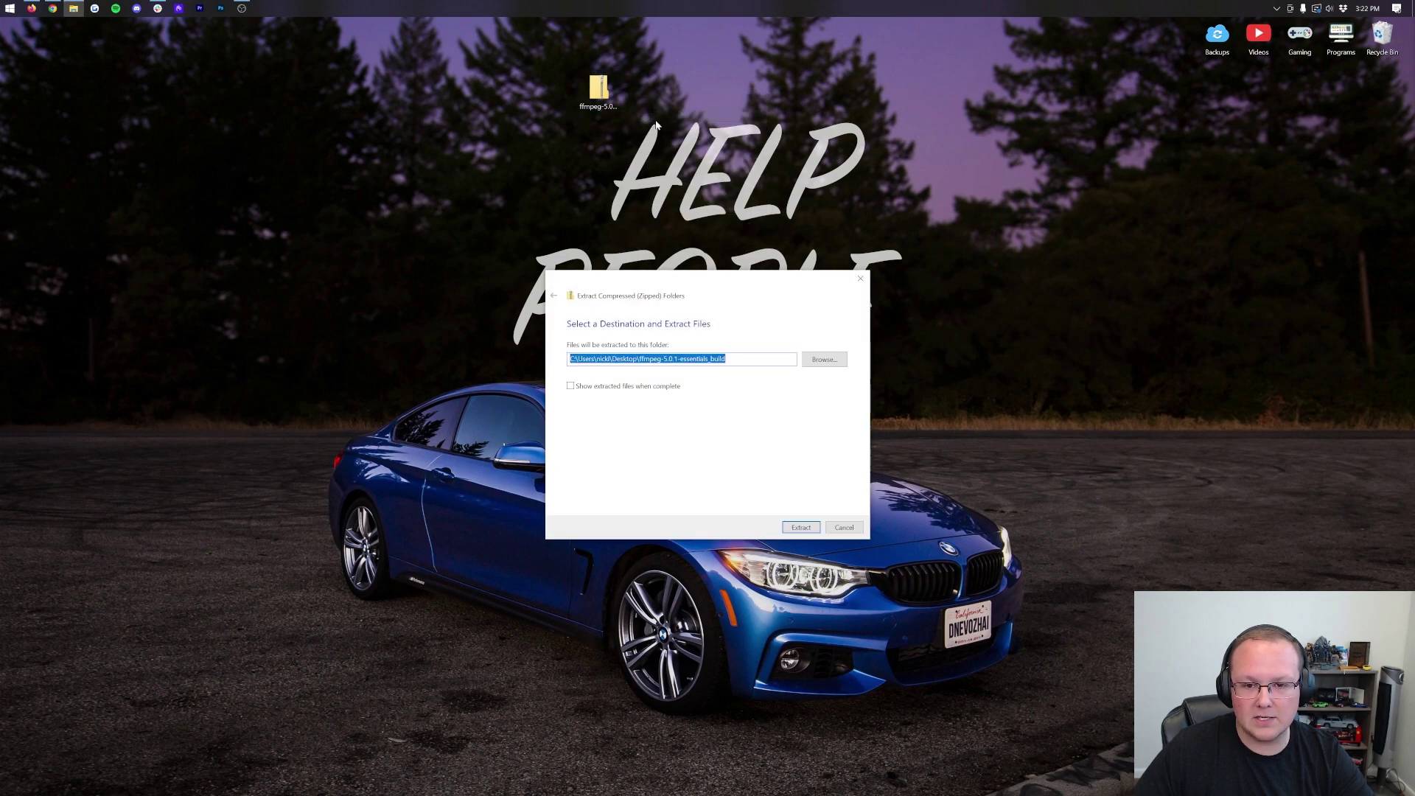
{"action": "left_click", "coordinate": [794, 528]}
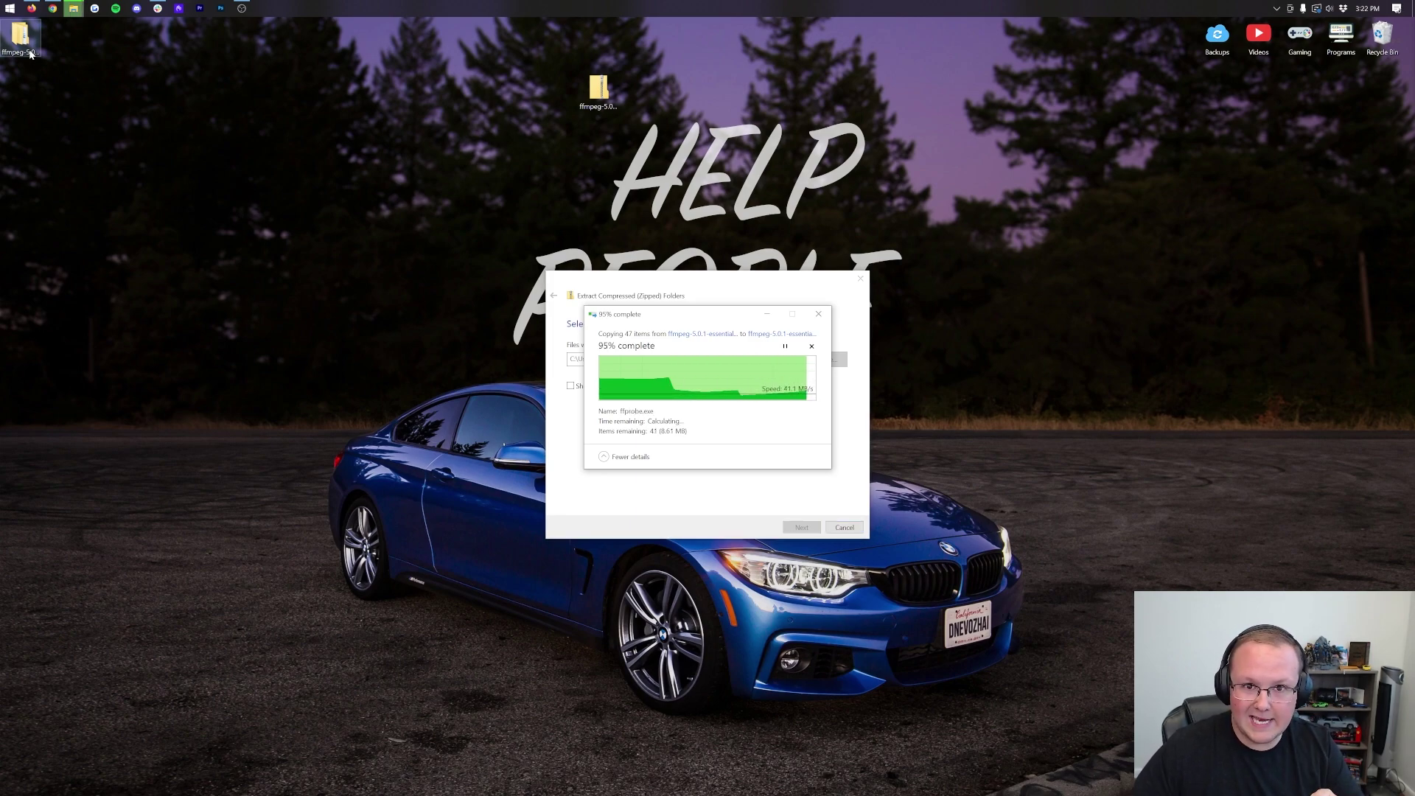
{"action": "left_click_drag", "start_coordinate": [494, 110], "coordinate": [483, 104]}
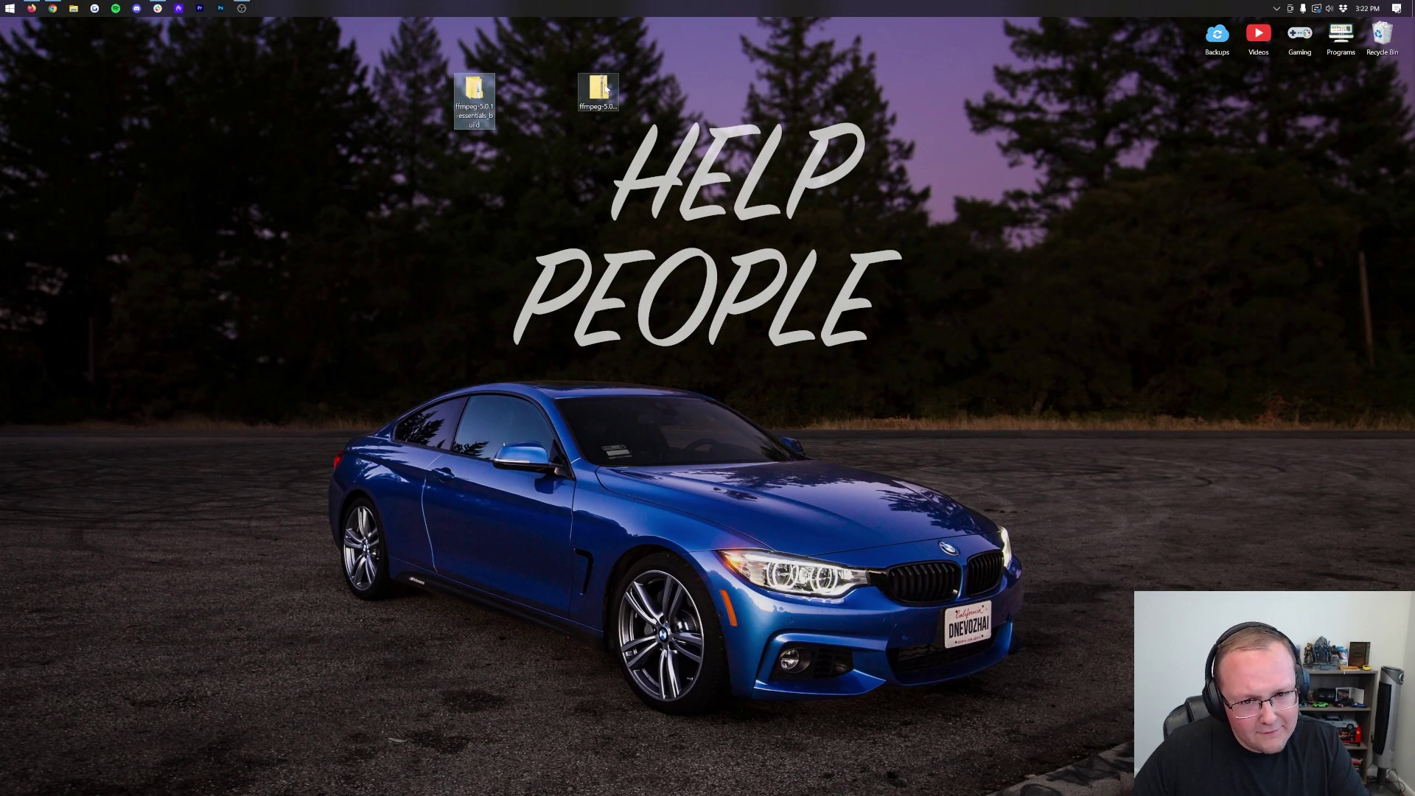
{"action": "left_click_drag", "start_coordinate": [599, 88], "coordinate": [1383, 37]}
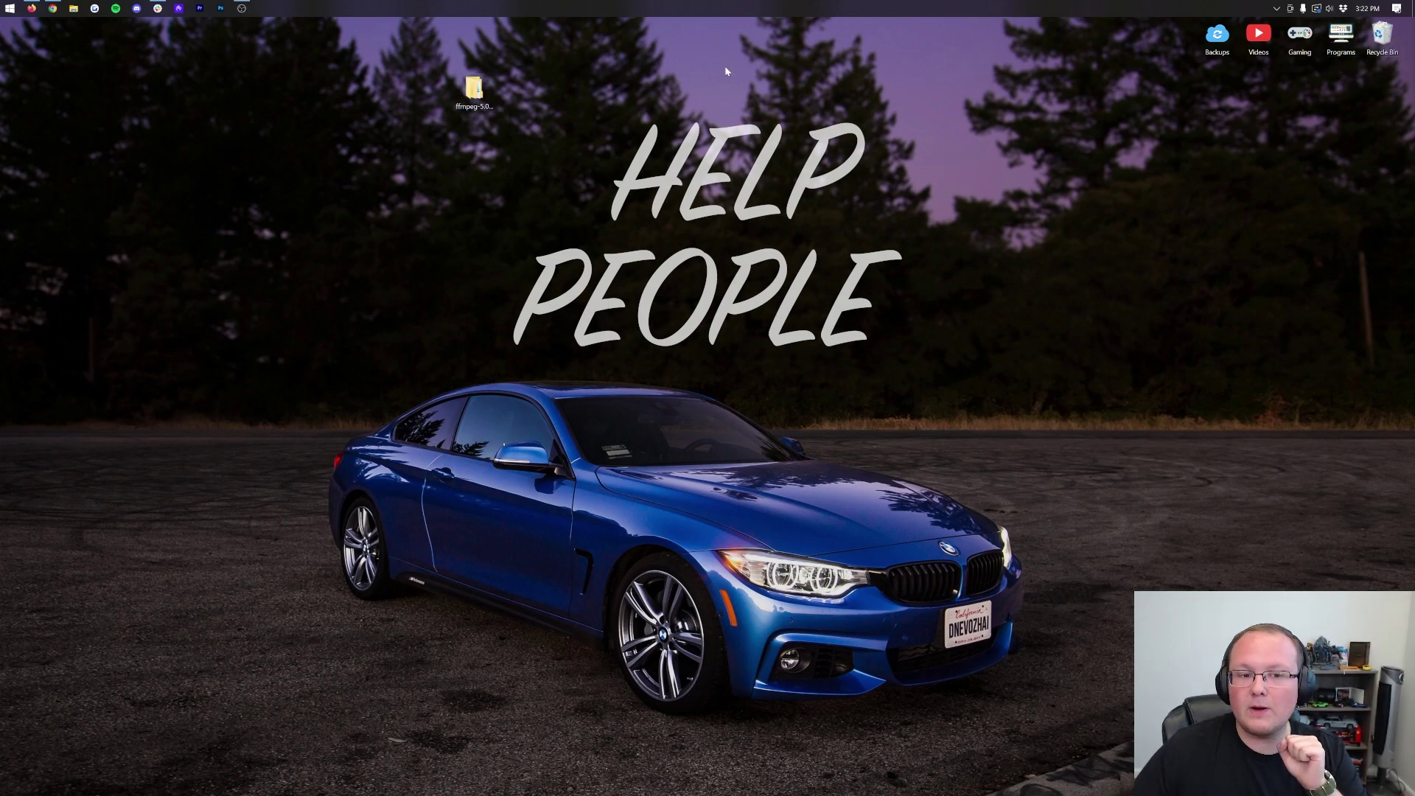
{"action": "double_click", "coordinate": [475, 89]}
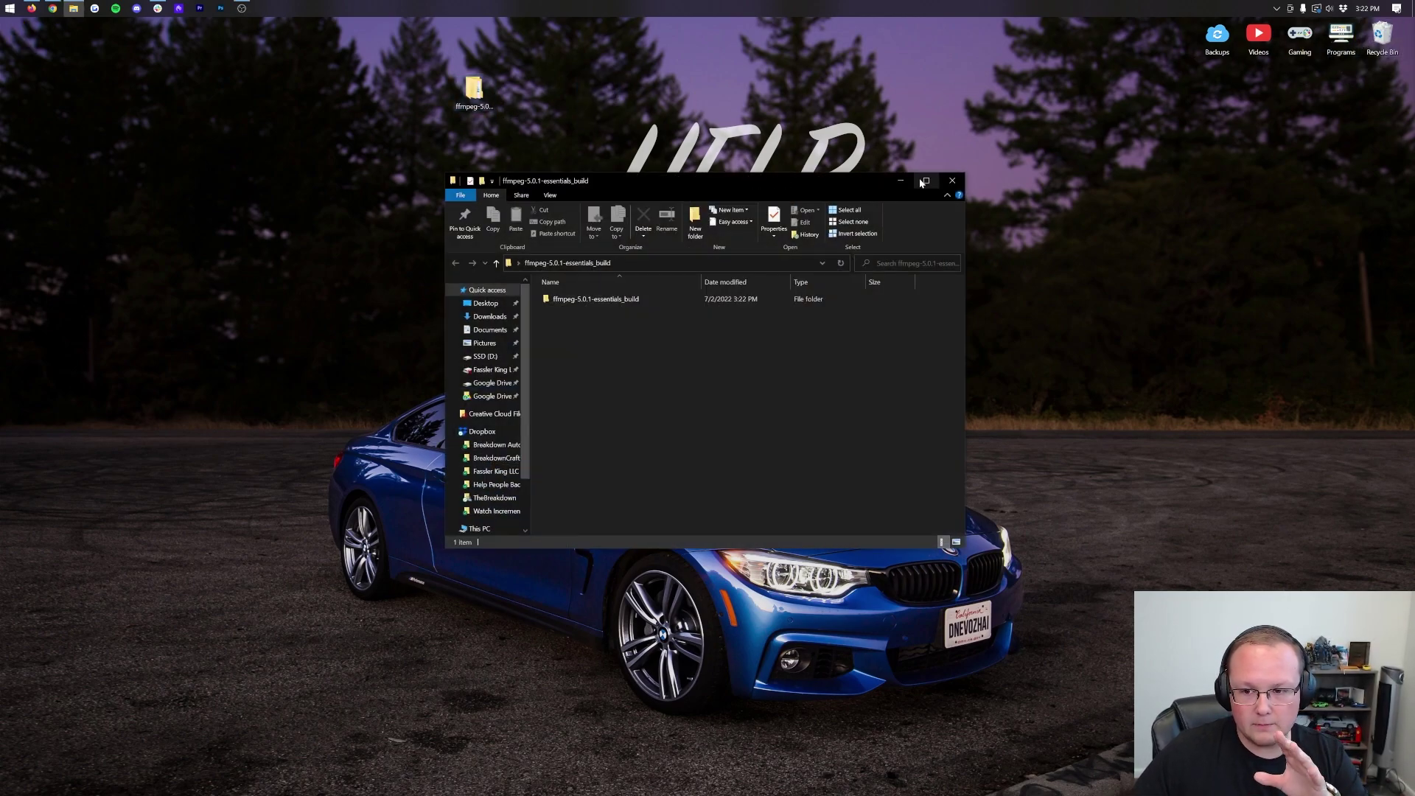
{"action": "left_click", "coordinate": [951, 181]}
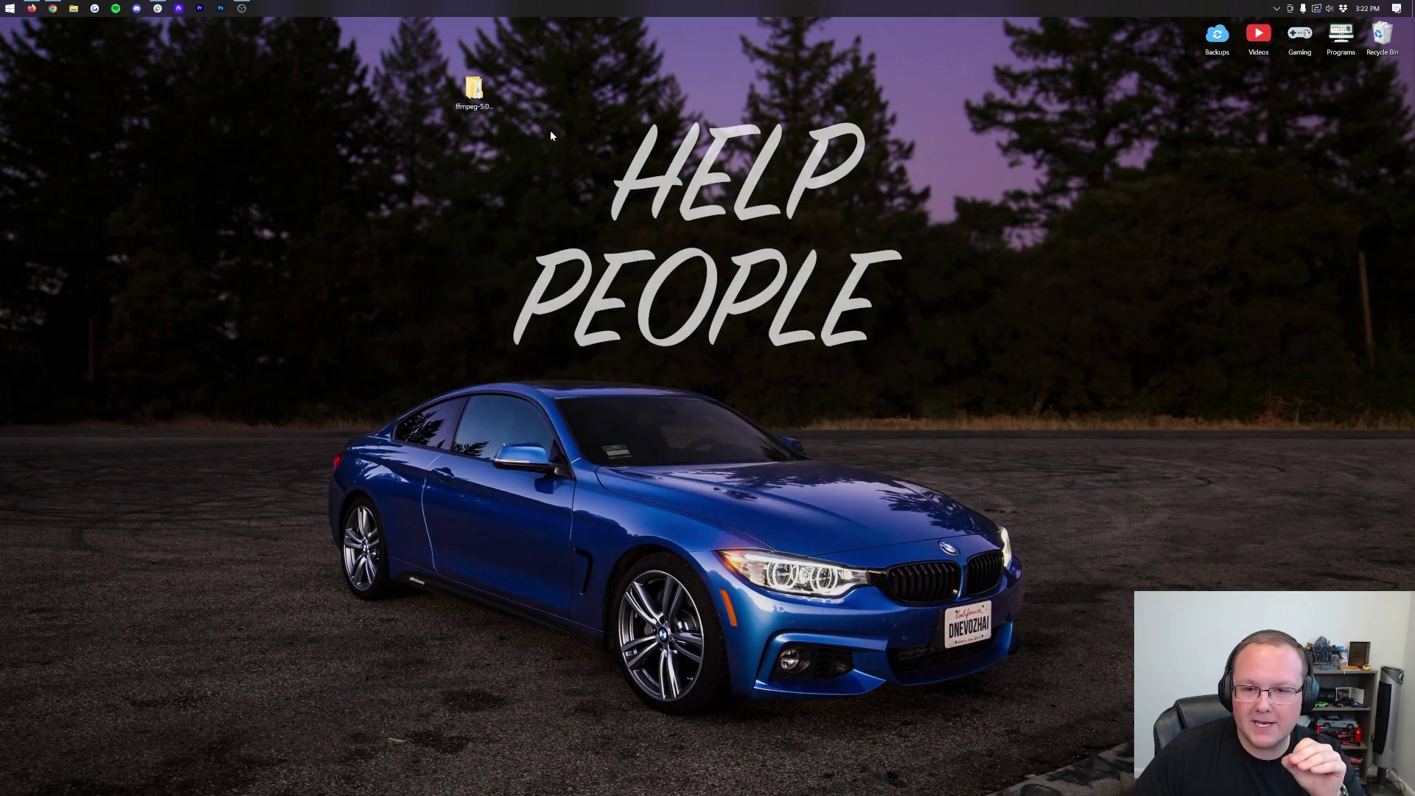
Open the fabric-loader-1.19 installation's folder from the Minecraft Launcher and move the extracted ffmpeg-5.0.1-essentials_build folder from the desktop into .minecraft.
{"action": "key", "text": "super"}
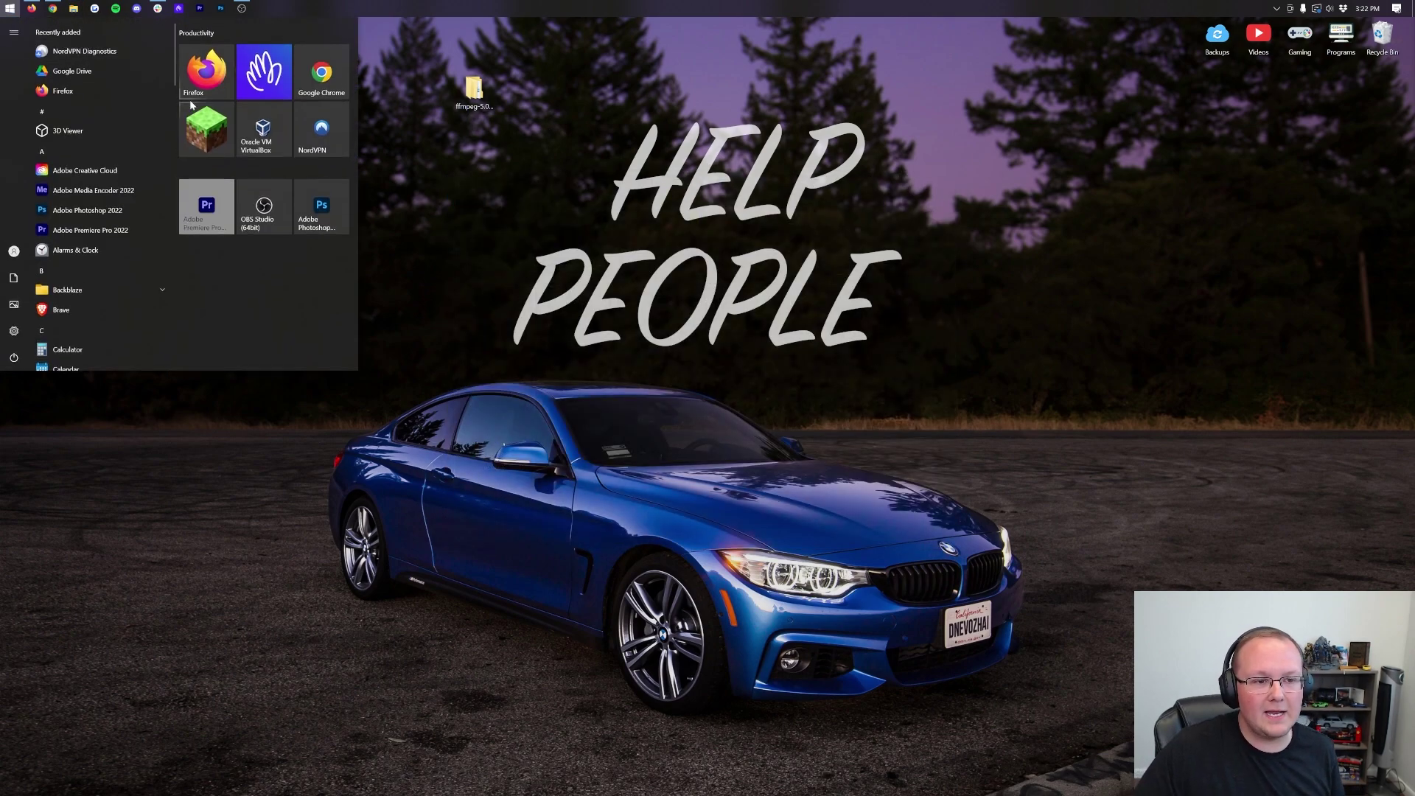
{"action": "left_click", "coordinate": [199, 109]}
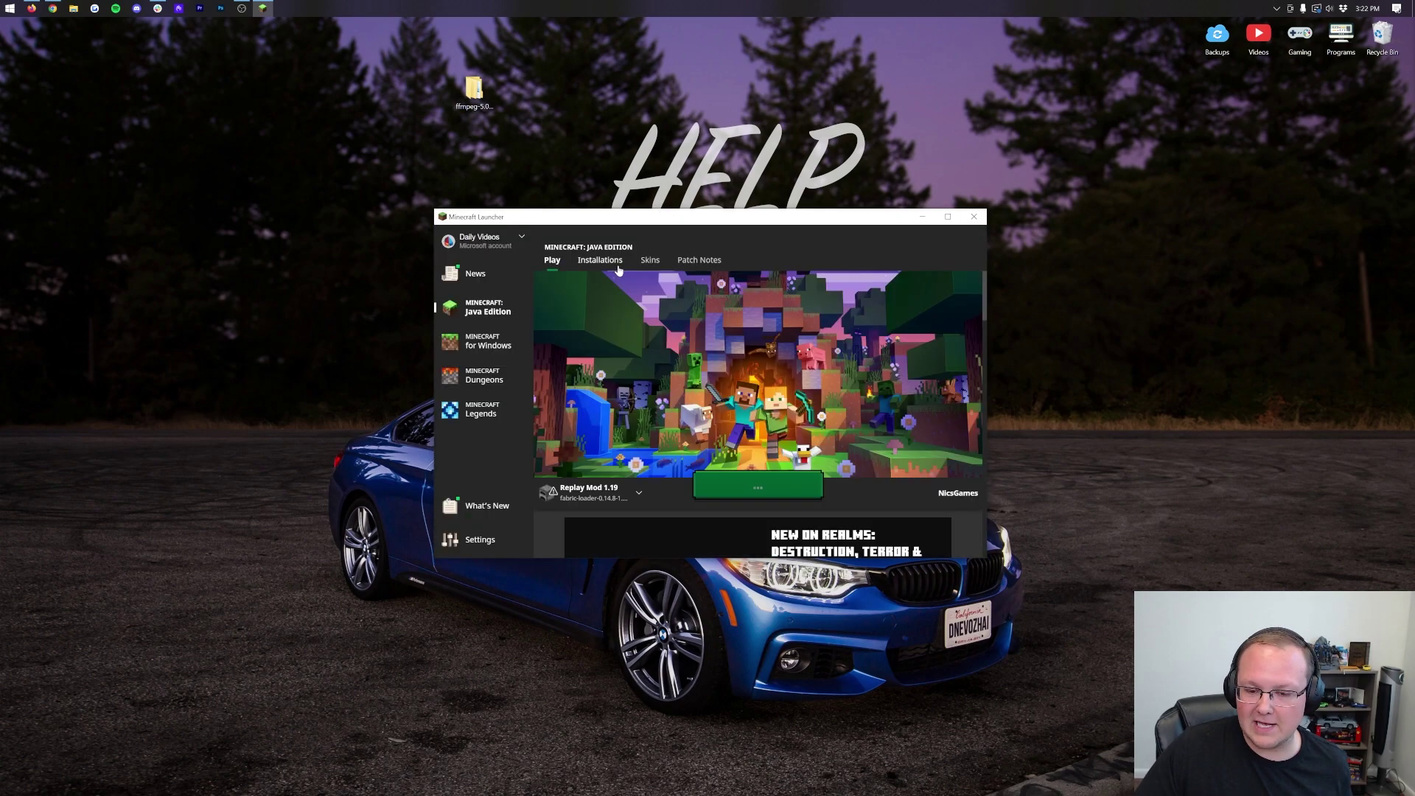
{"action": "left_click", "coordinate": [614, 260]}
{"action": "mouse_move", "coordinate": [881, 371]}
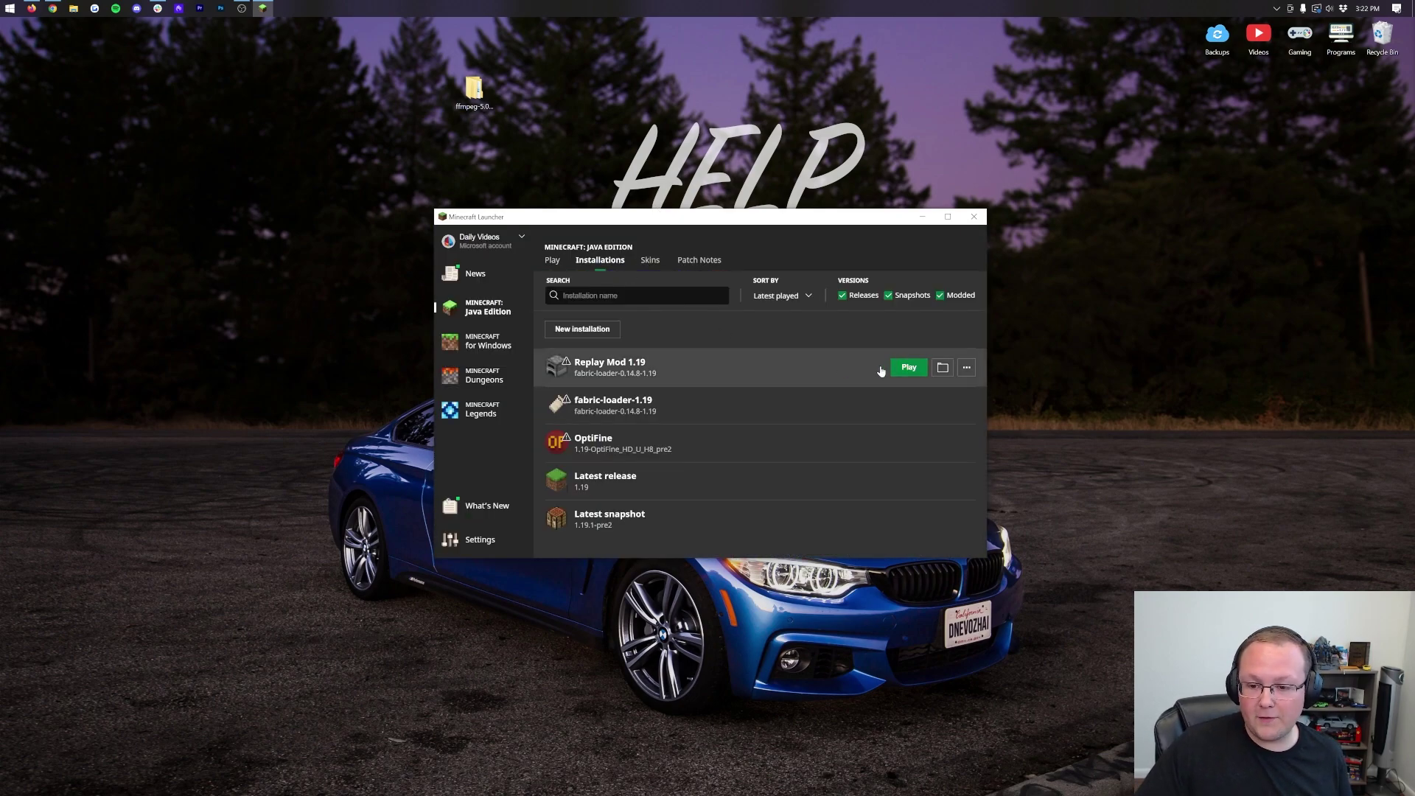
{"action": "mouse_move", "coordinate": [719, 414]}
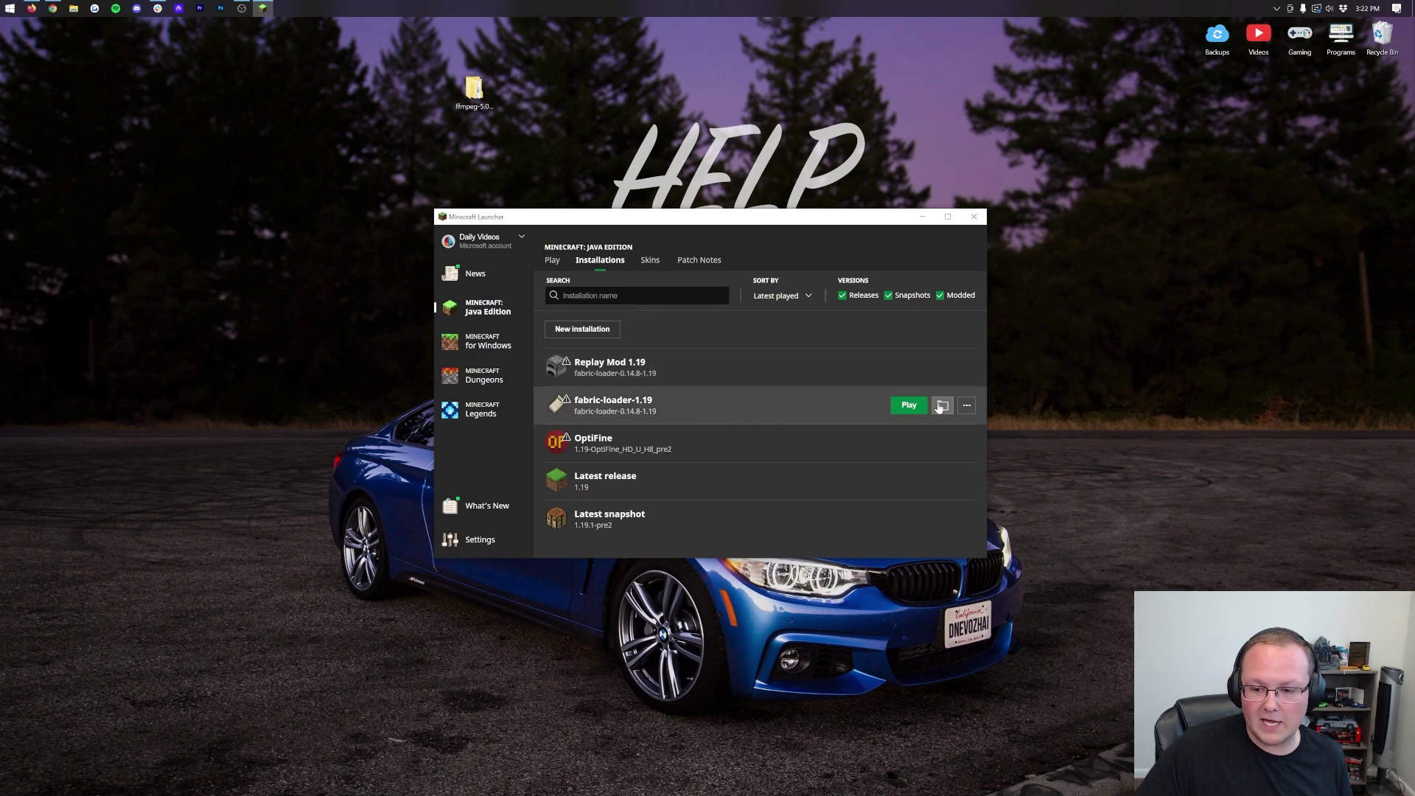
{"action": "left_click", "coordinate": [941, 405]}
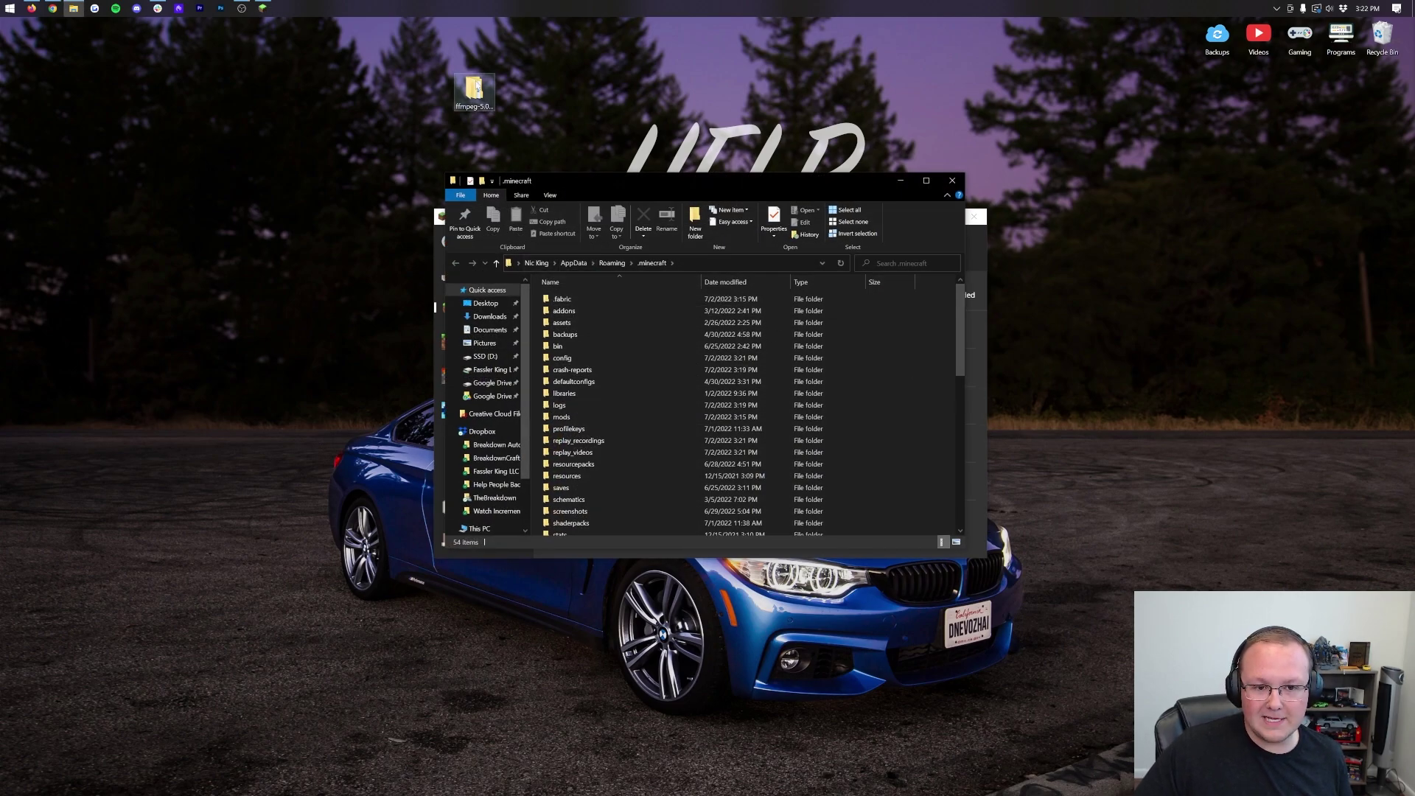
{"action": "left_click_drag", "start_coordinate": [477, 87], "coordinate": [582, 96]}
{"action": "left_click_drag", "start_coordinate": [833, 167], "coordinate": [919, 338]}
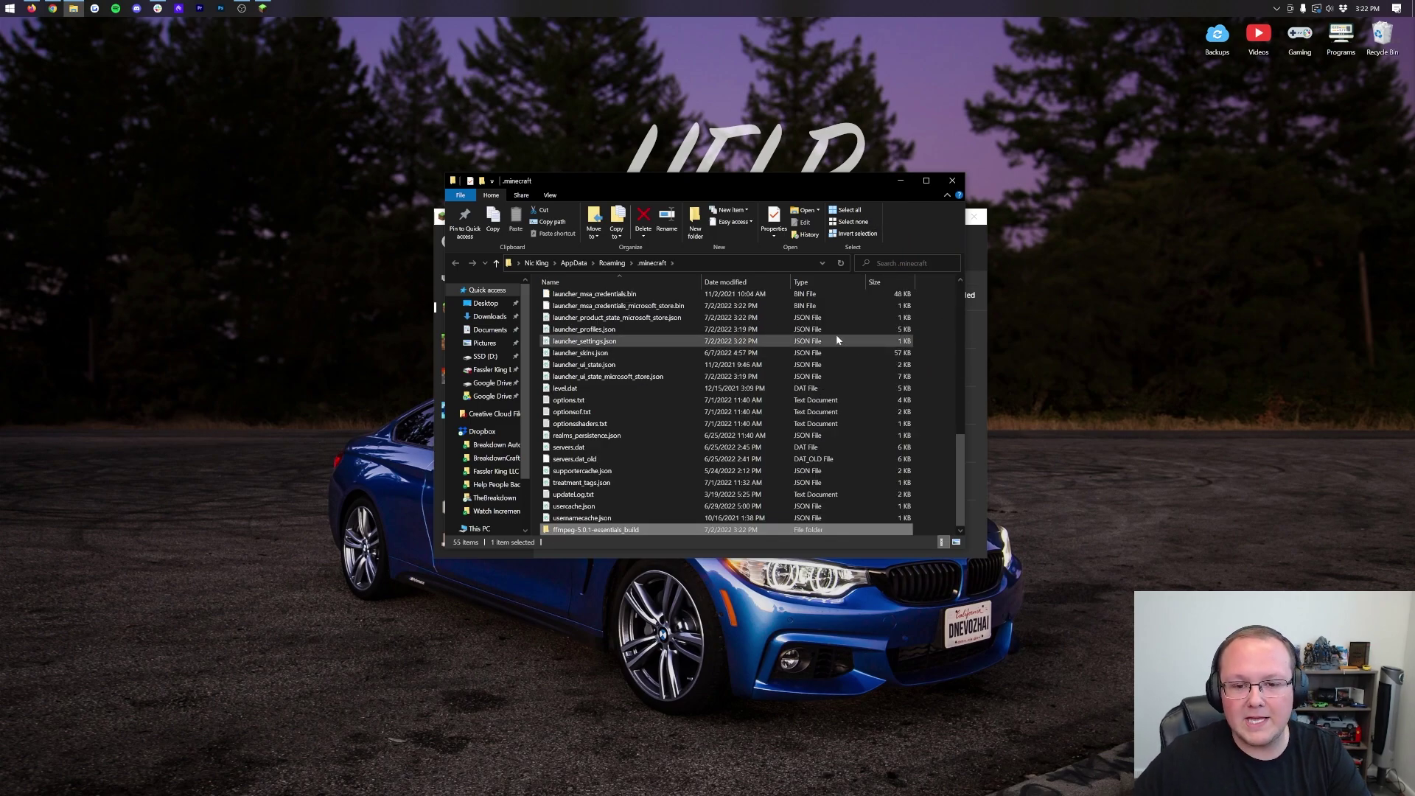
Look inside the nested ffmpeg-5.0.1-essentials_build folders, return to .minecraft and close the folder window.
{"action": "double_click", "coordinate": [651, 529]}
{"action": "double_click", "coordinate": [603, 299]}
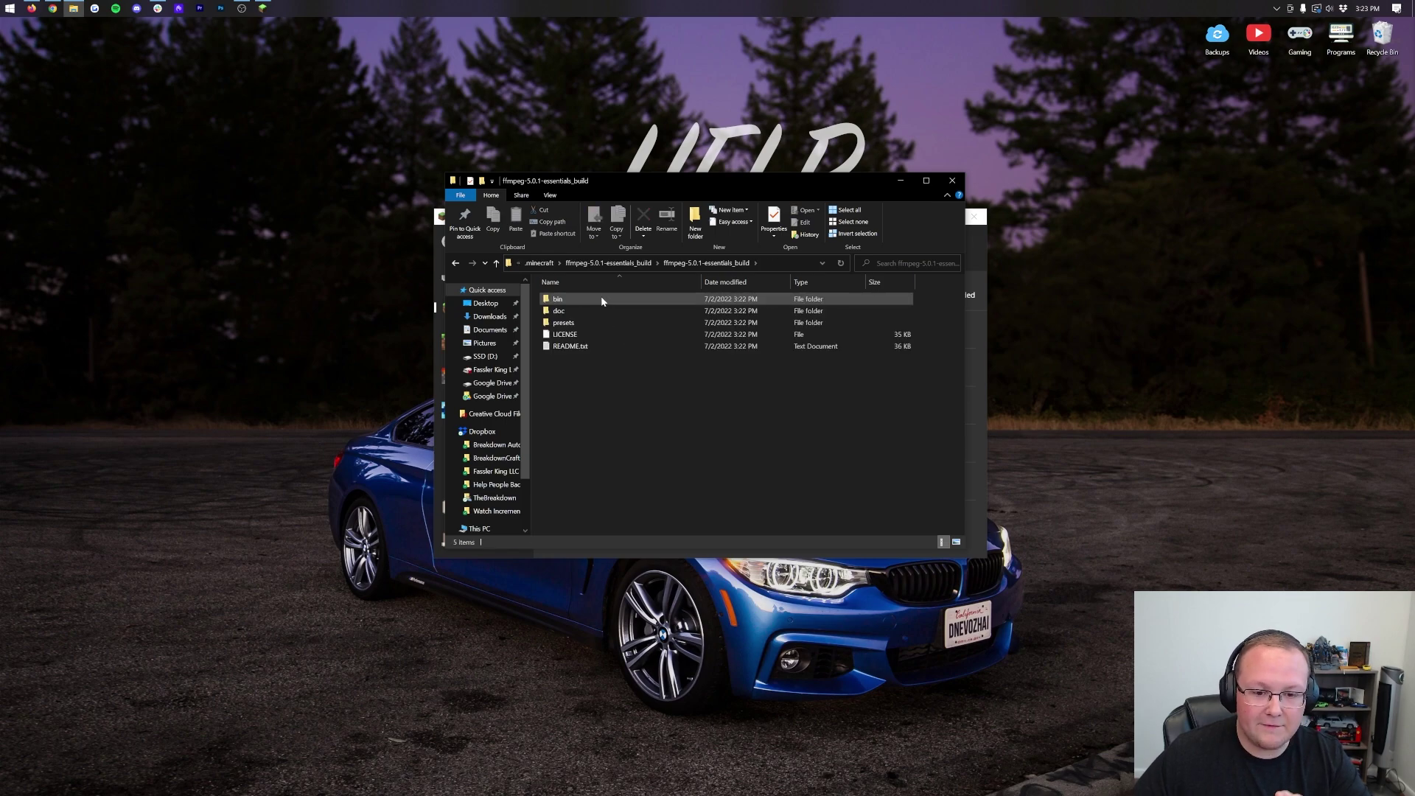
{"action": "key", "text": "alt+Left"}
{"action": "key", "text": "alt+Left"}
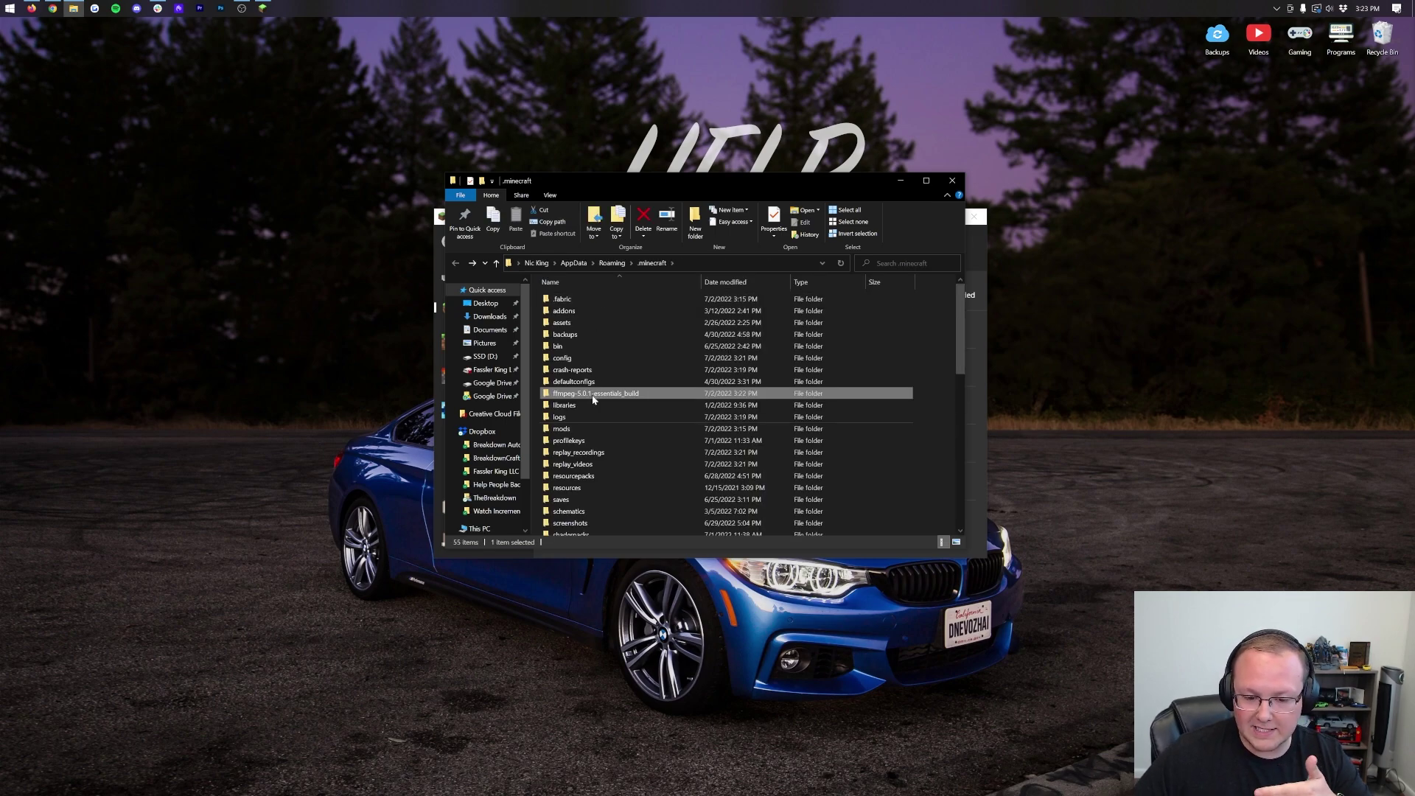
{"action": "left_click", "coordinate": [953, 180]}
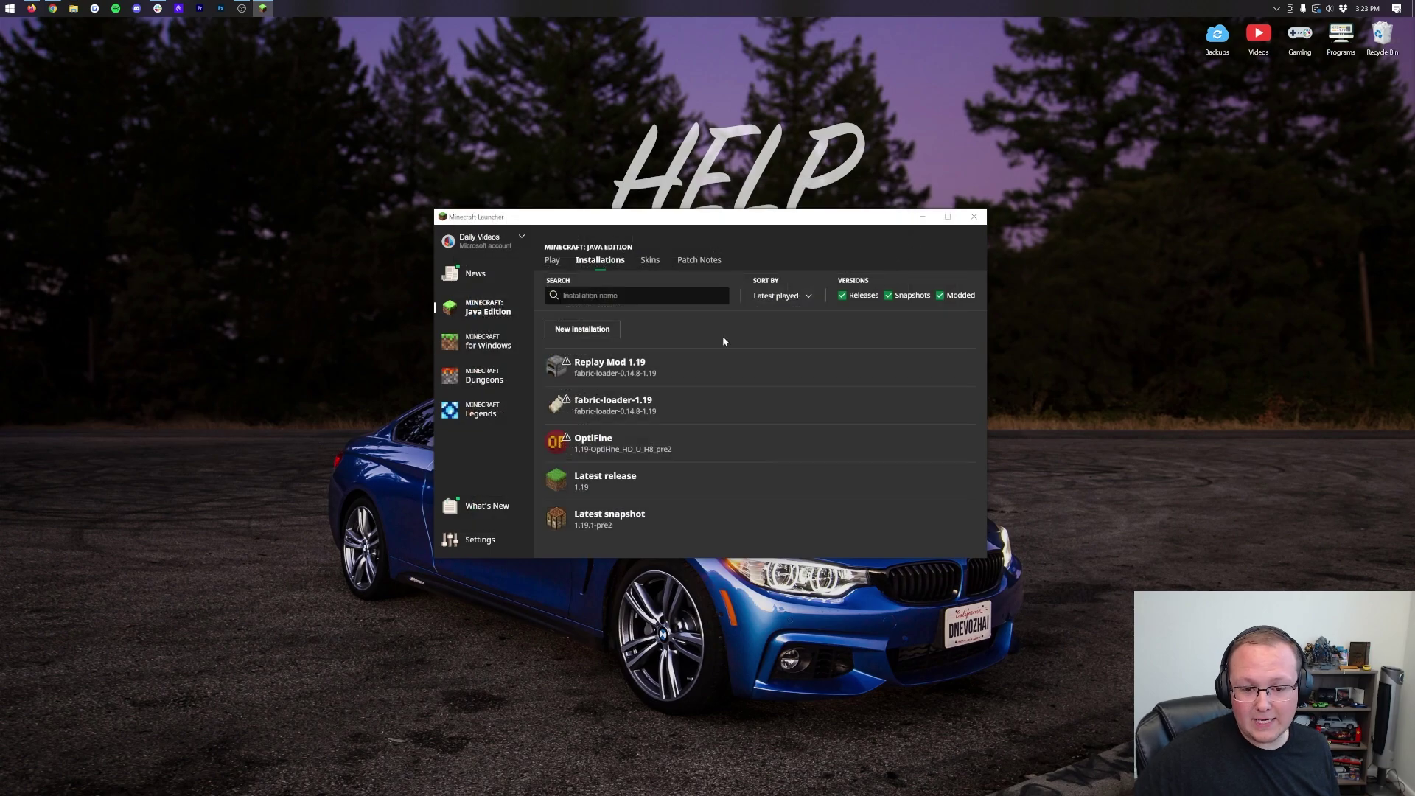
Launch the Replay Mod 1.19 installation and load the recorded replay from the Replay Viewer.
{"action": "left_click", "coordinate": [900, 359]}
{"action": "key", "text": "Escape"}
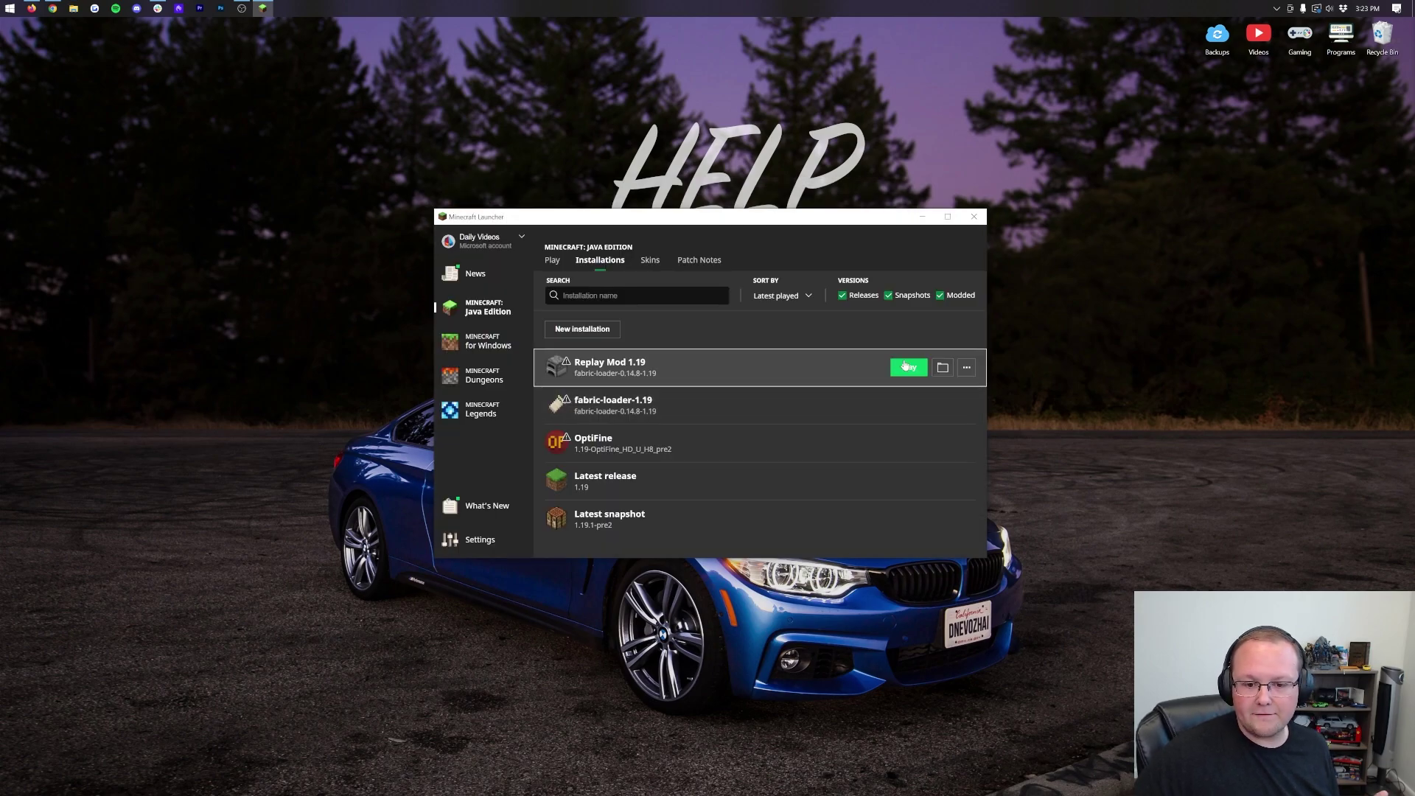
{"action": "left_click", "coordinate": [907, 361]}
{"action": "left_click", "coordinate": [831, 450]}
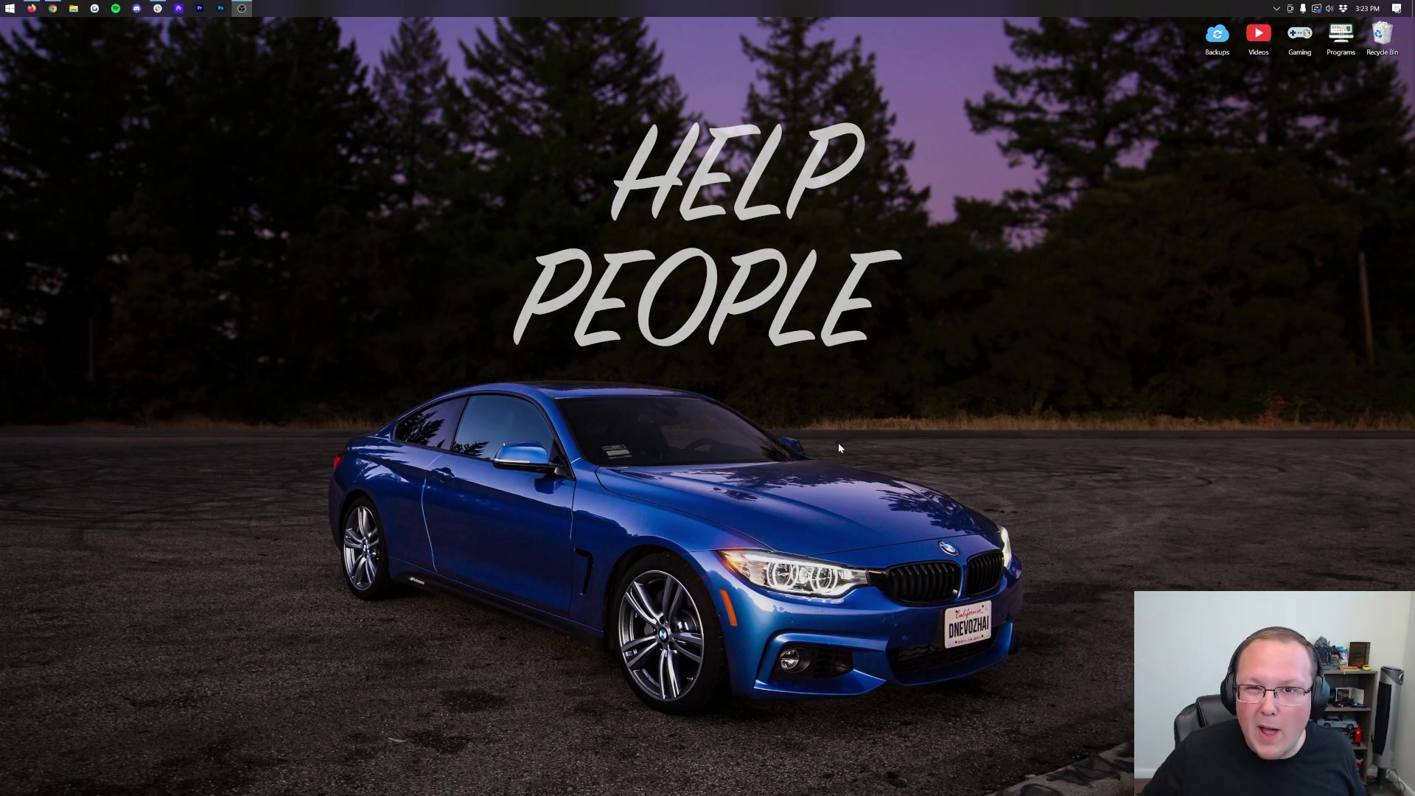
{"action": "left_click", "coordinate": [857, 407]}
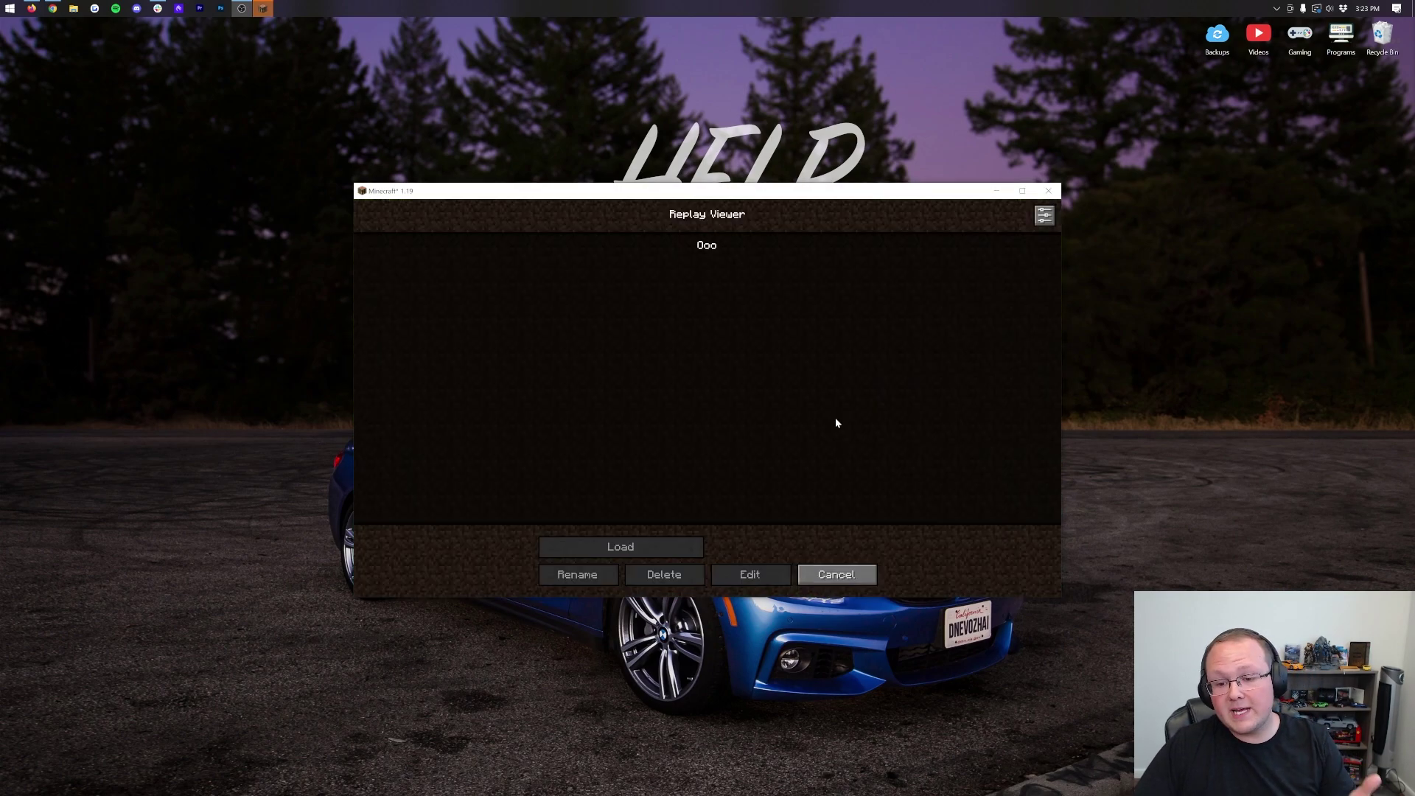
{"action": "left_click", "coordinate": [616, 270]}
{"action": "left_click", "coordinate": [648, 555]}
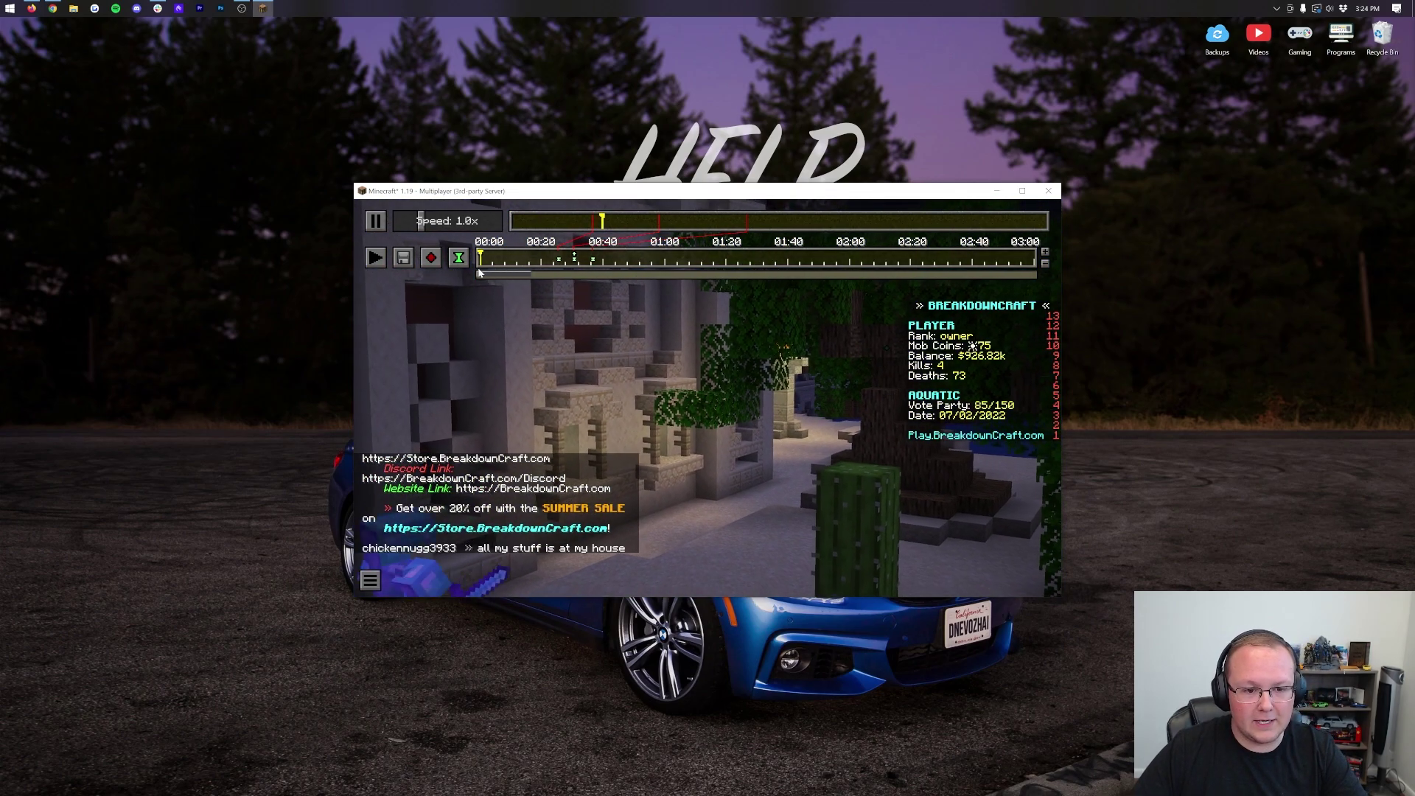
Render the camera path with Default Rendering as a 1920x1080 MP4 at 20 mbps and 60 fps, toggling the preview during rendering.
{"action": "left_click", "coordinate": [402, 256]}
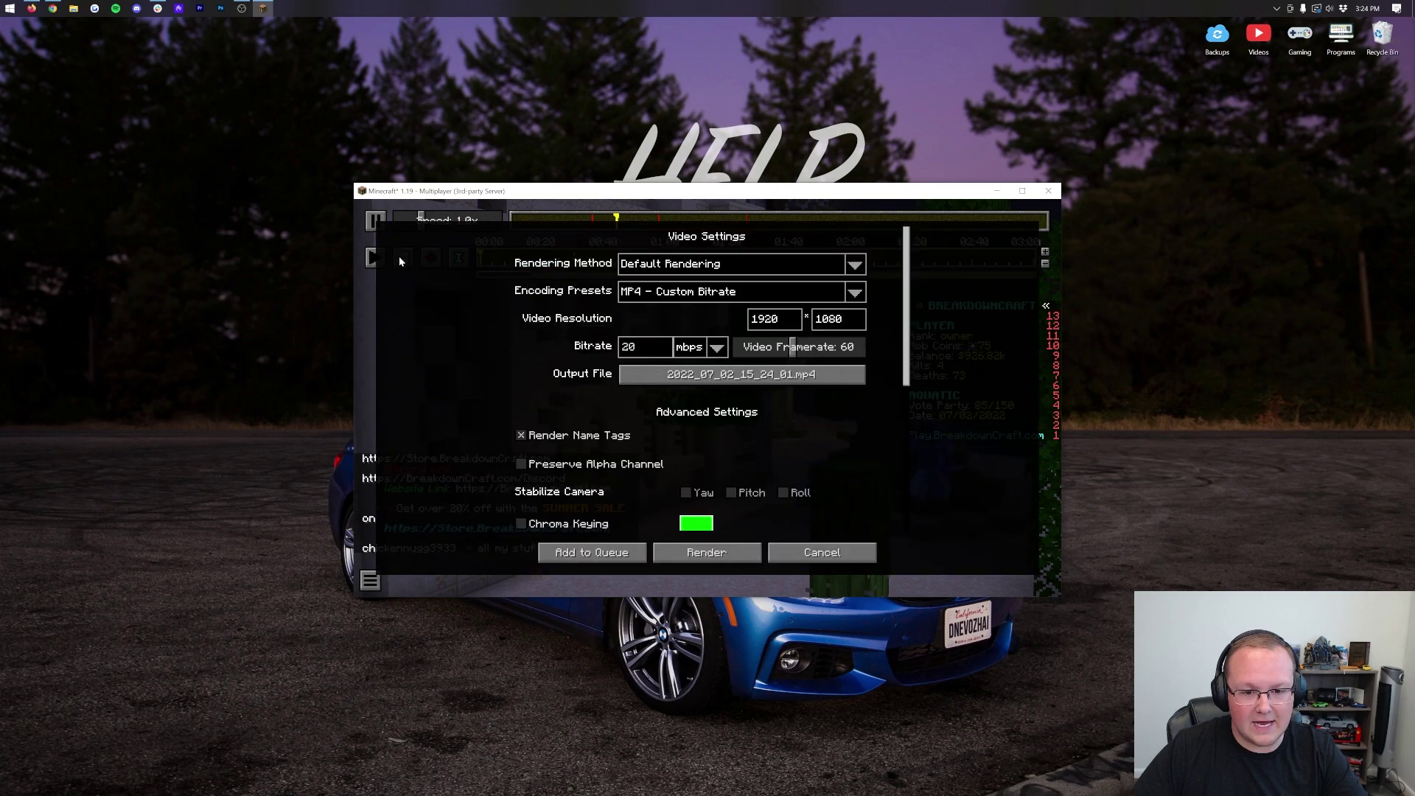
{"action": "left_click", "coordinate": [735, 553]}
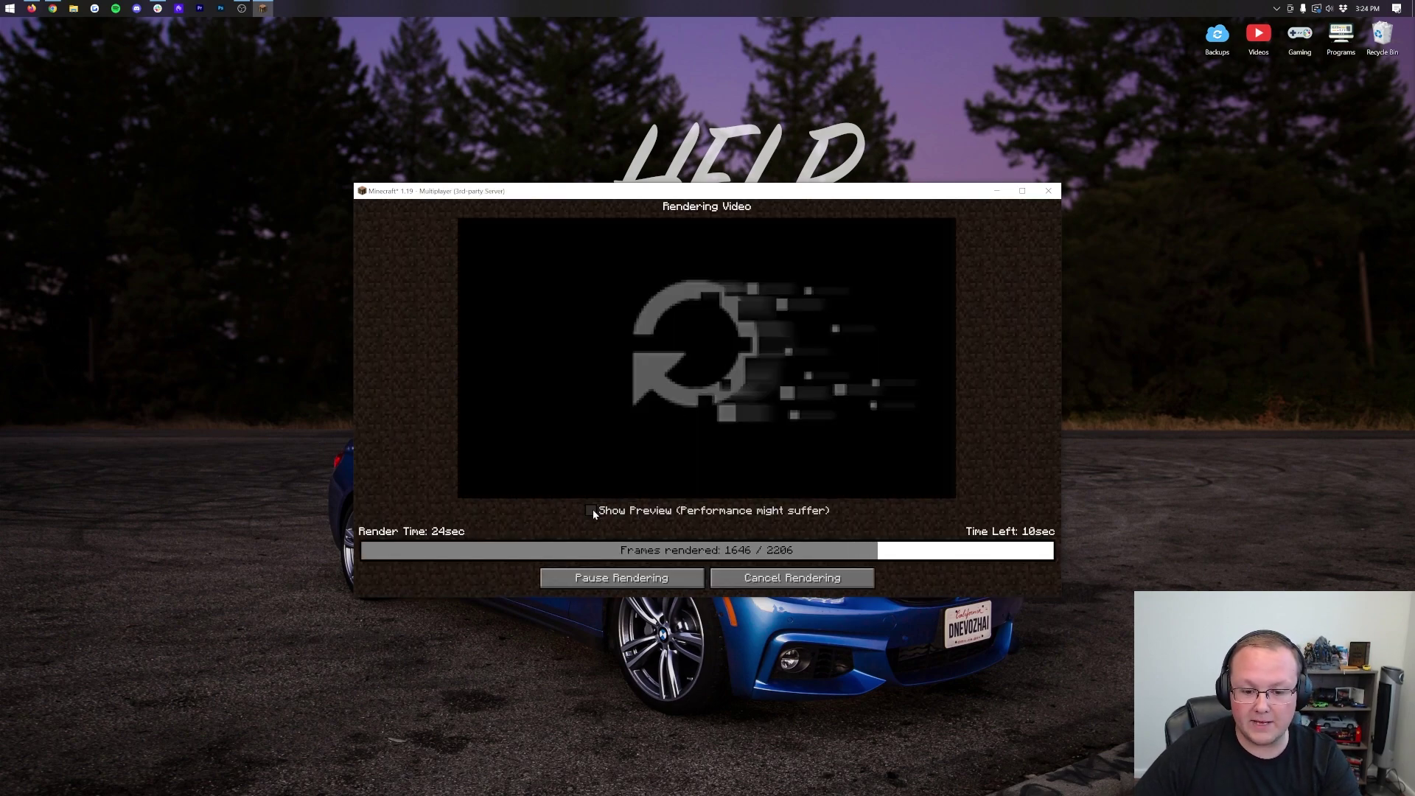
{"action": "left_click", "coordinate": [590, 510]}
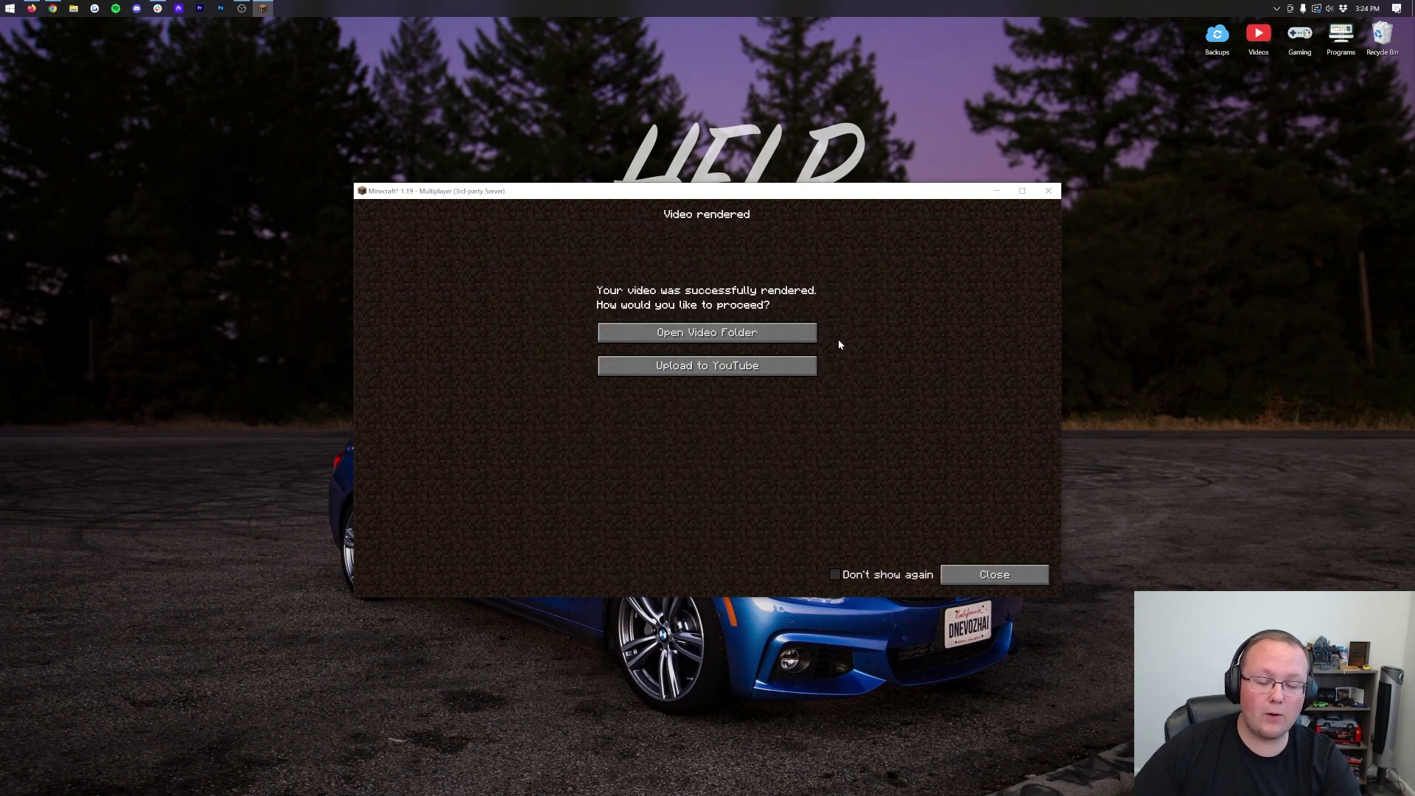
Open the rendered video's folder, play the MP4 and close the player and folder.
{"action": "left_click", "coordinate": [763, 333]}
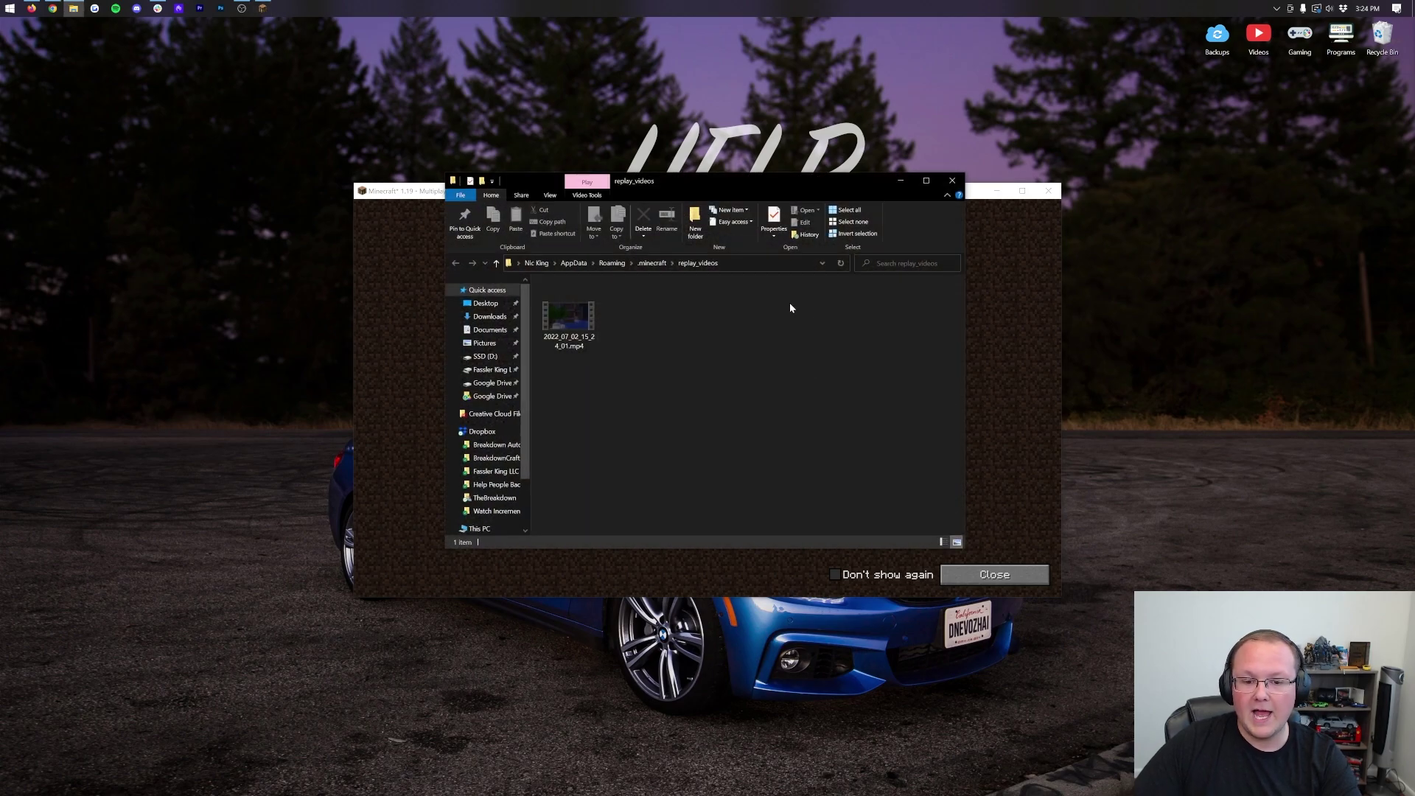
{"action": "double_click", "coordinate": [570, 320]}
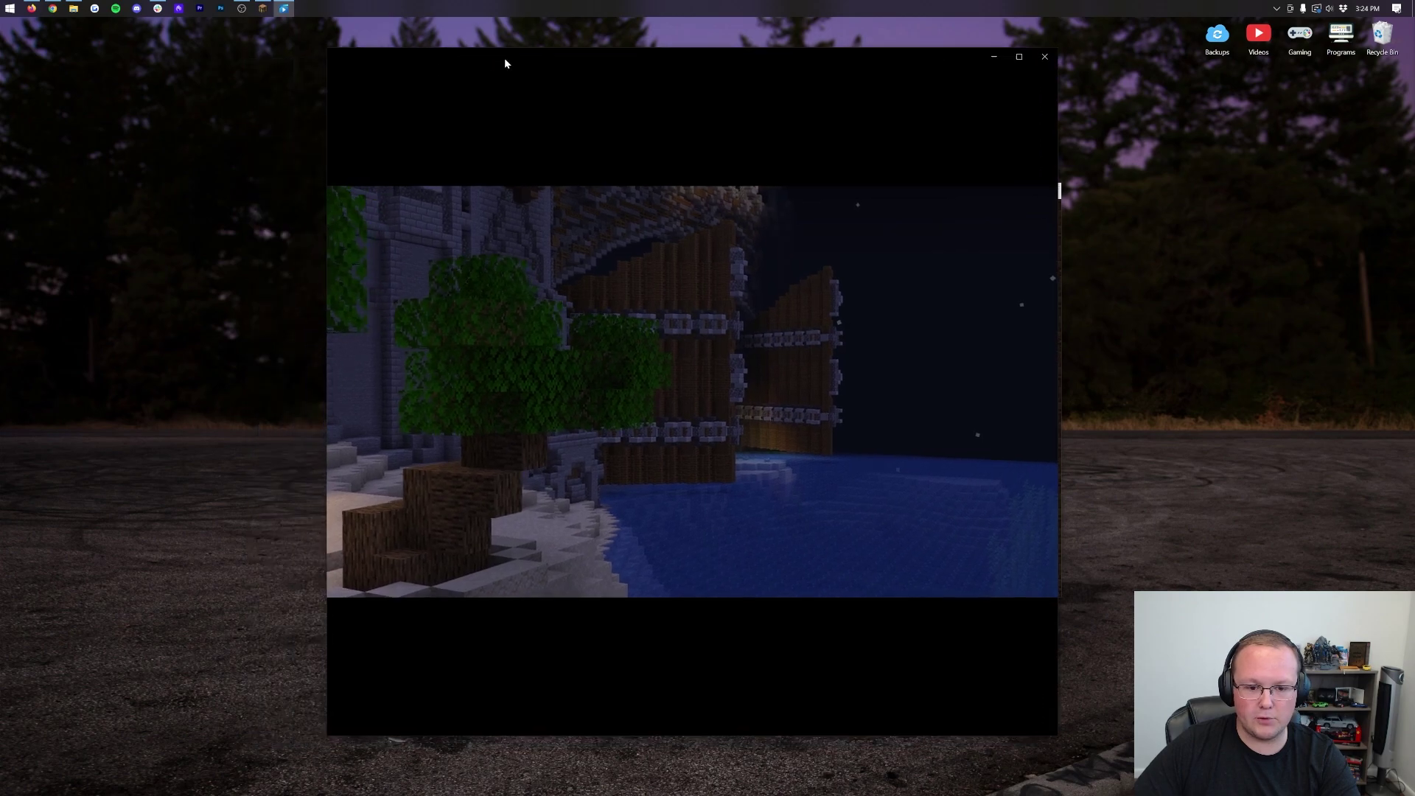
{"action": "left_click_drag", "start_coordinate": [586, 684], "coordinate": [715, 682]}
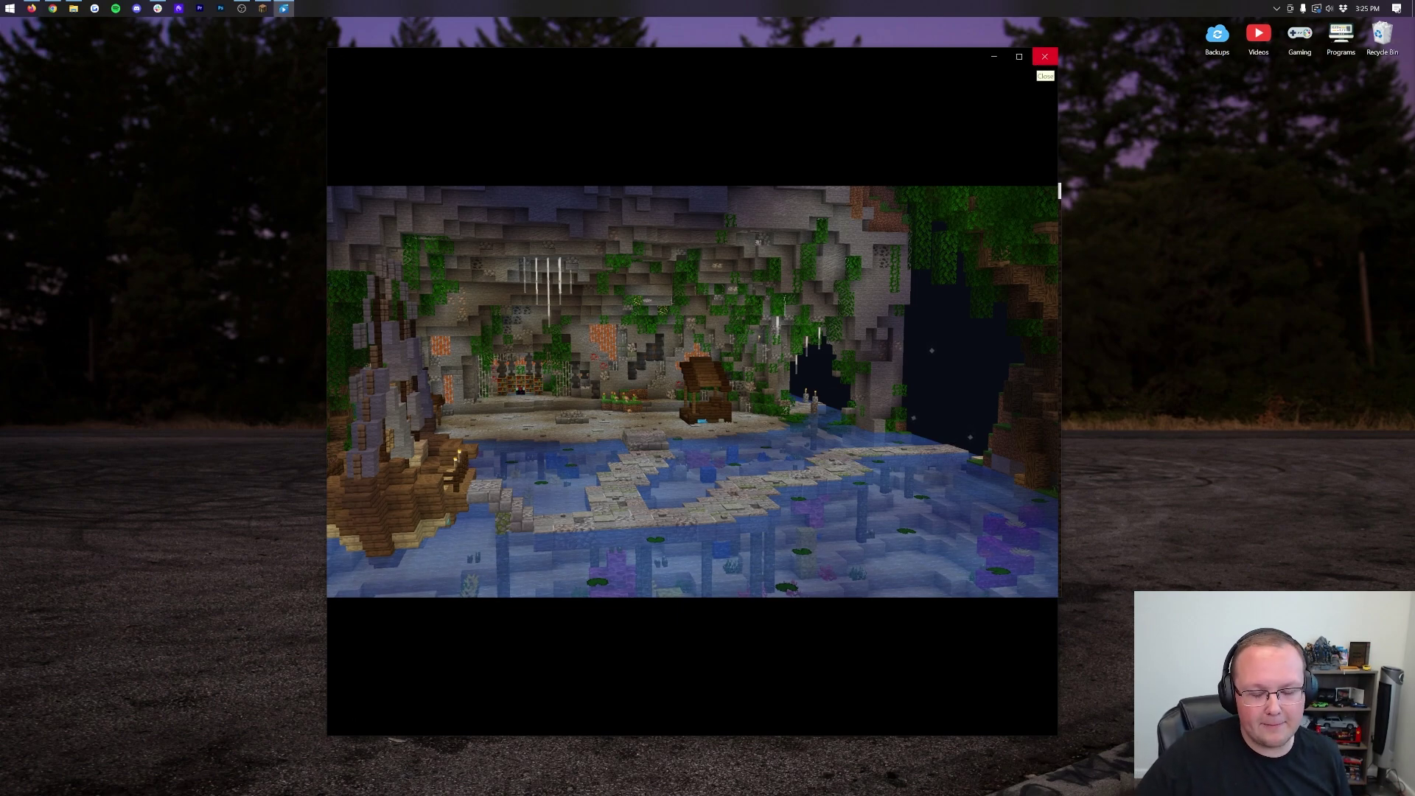
{"action": "left_click", "coordinate": [1038, 63]}
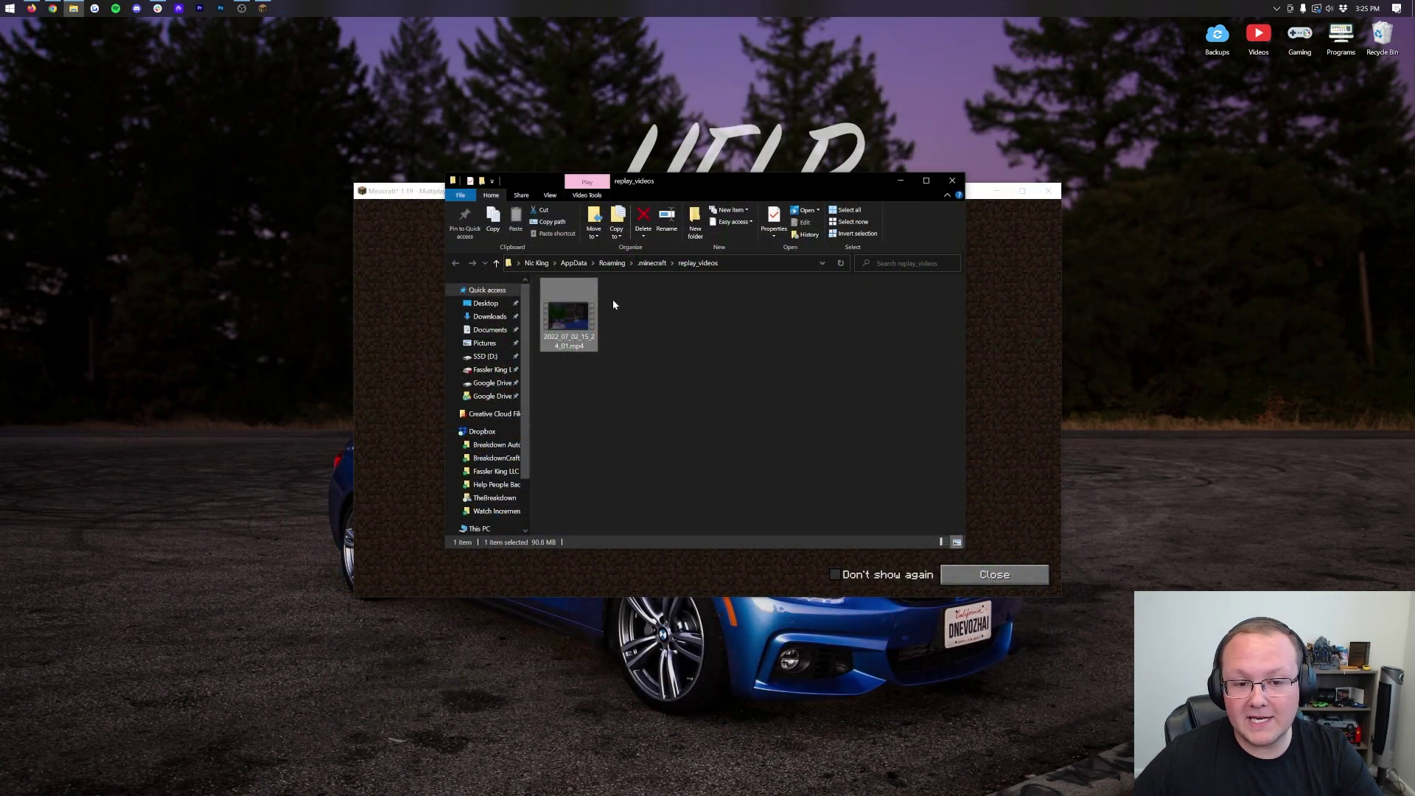
{"action": "left_click", "coordinate": [951, 180]}
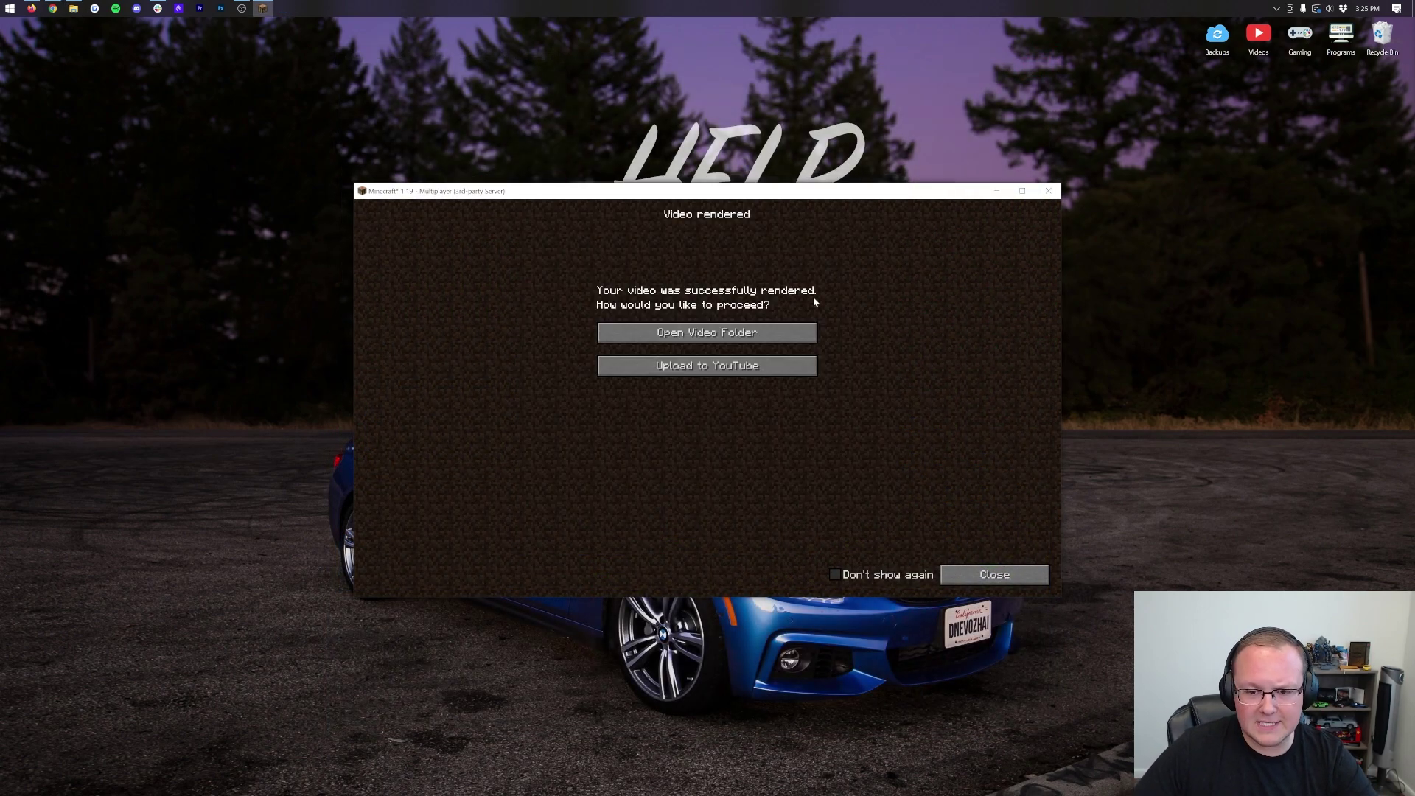
Dismiss the finished-render screen and quit Minecraft.
{"action": "left_click", "coordinate": [900, 576]}
{"action": "left_click", "coordinate": [944, 577]}
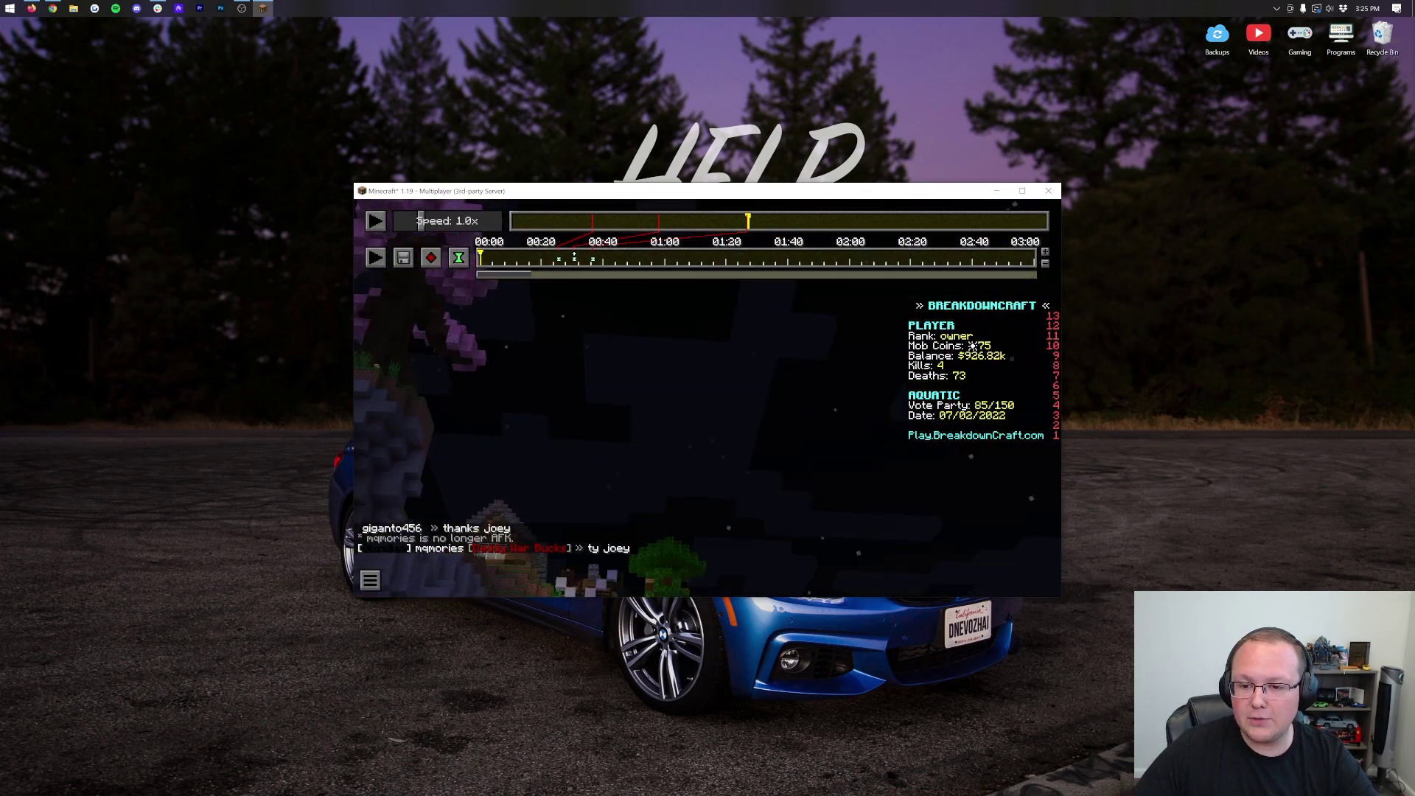
{"action": "left_click", "coordinate": [1048, 191]}
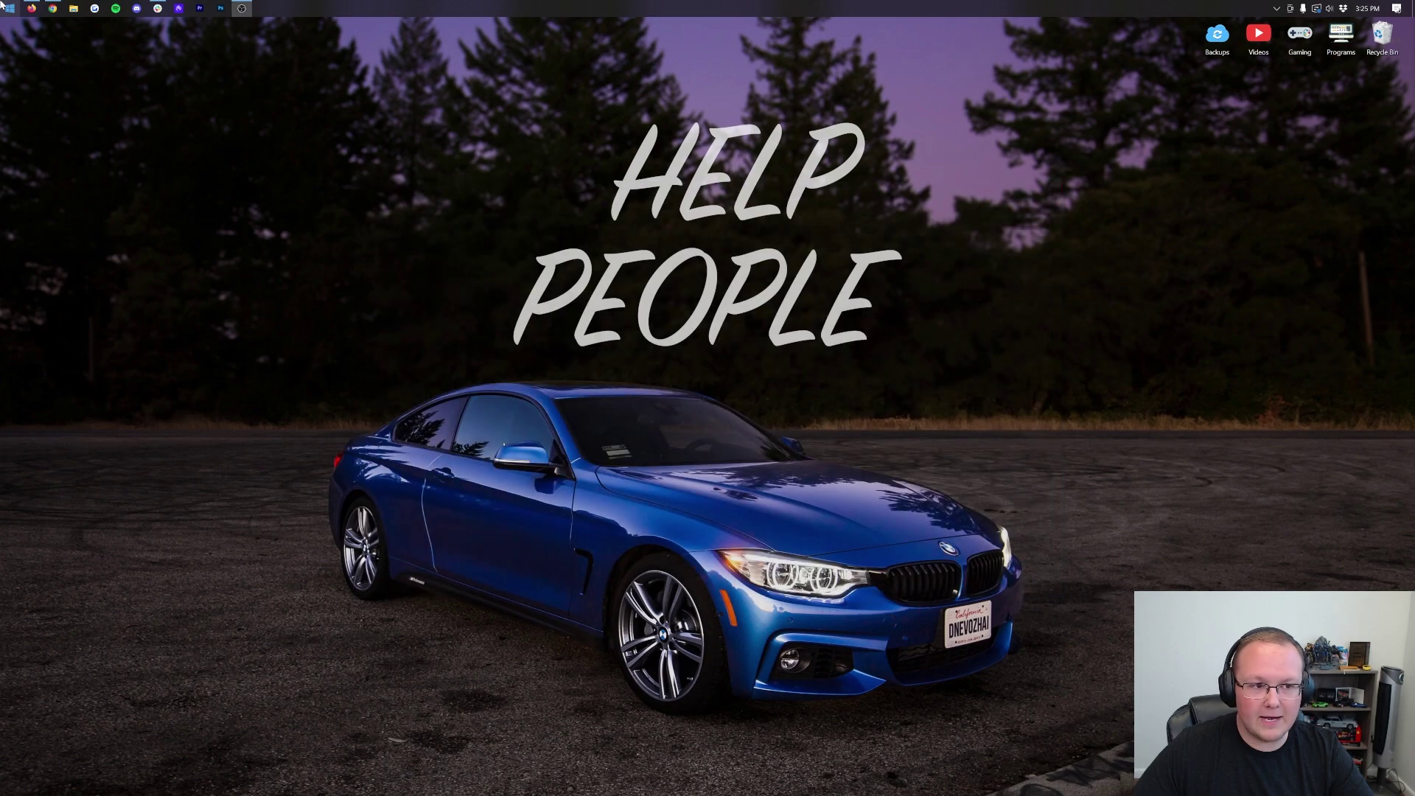
Switch to the Minecraft Launcher and open the game folder of the fabric-loader-1.19 installation.
{"action": "left_click", "coordinate": [10, 8]}
{"action": "key", "text": "Escape"}
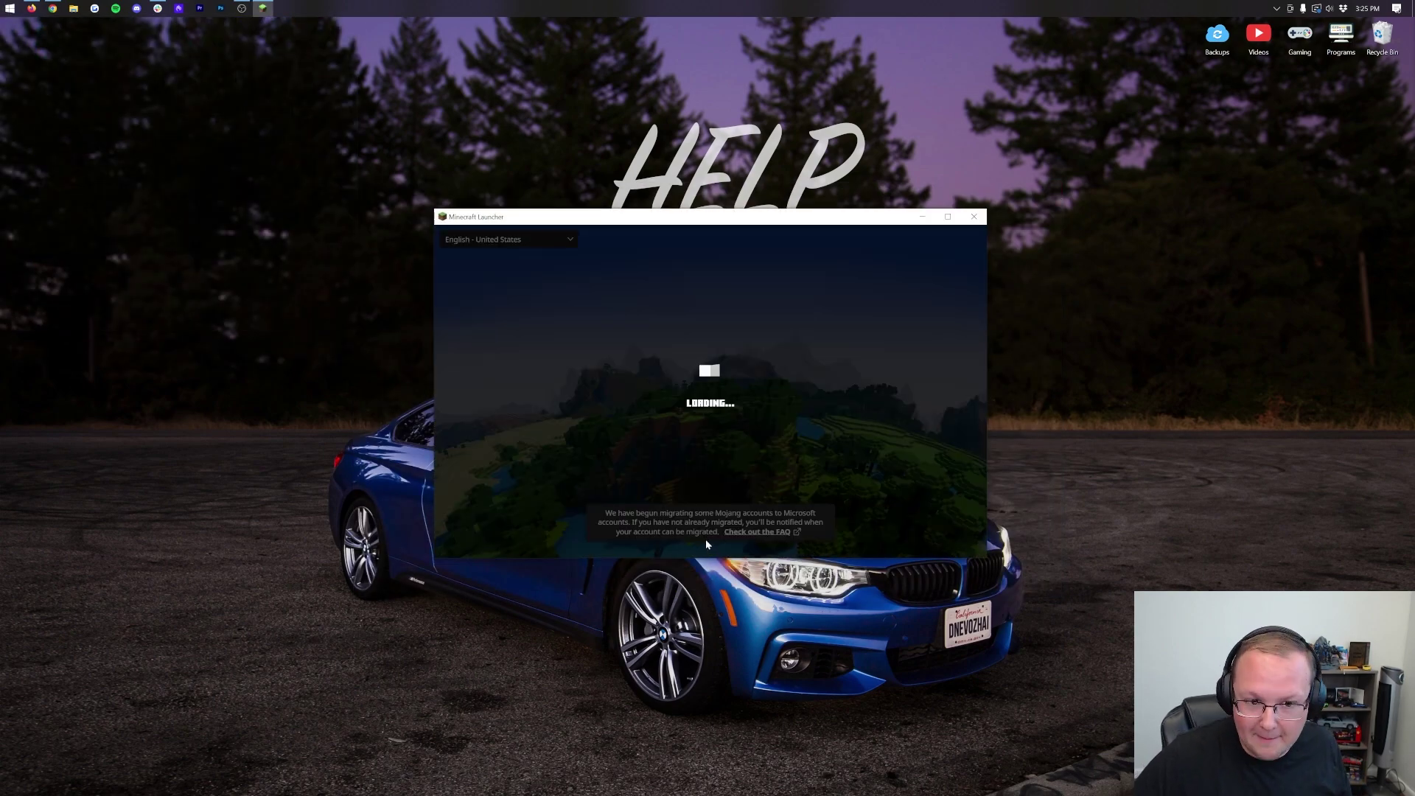
{"action": "left_click", "coordinate": [611, 265]}
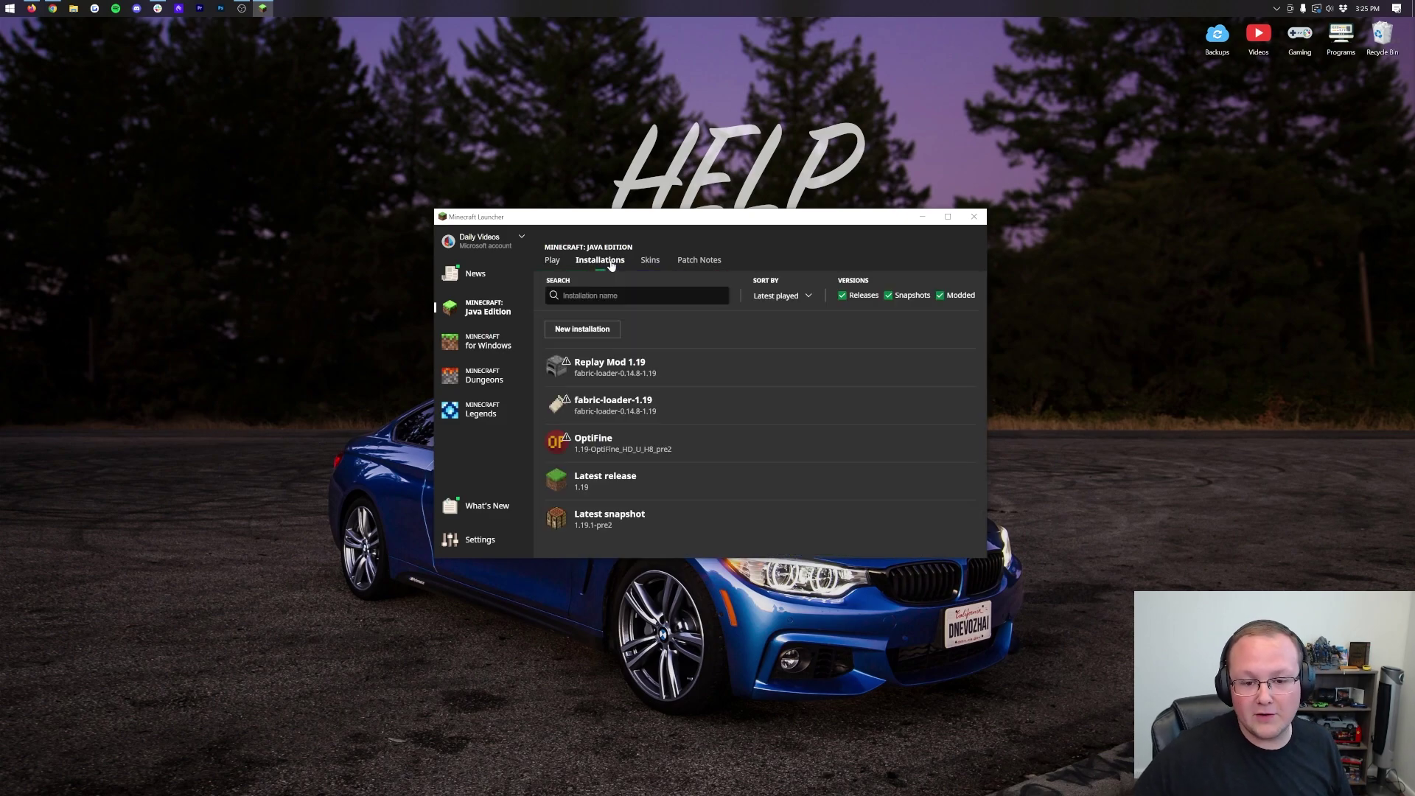
{"action": "mouse_move", "coordinate": [654, 409]}
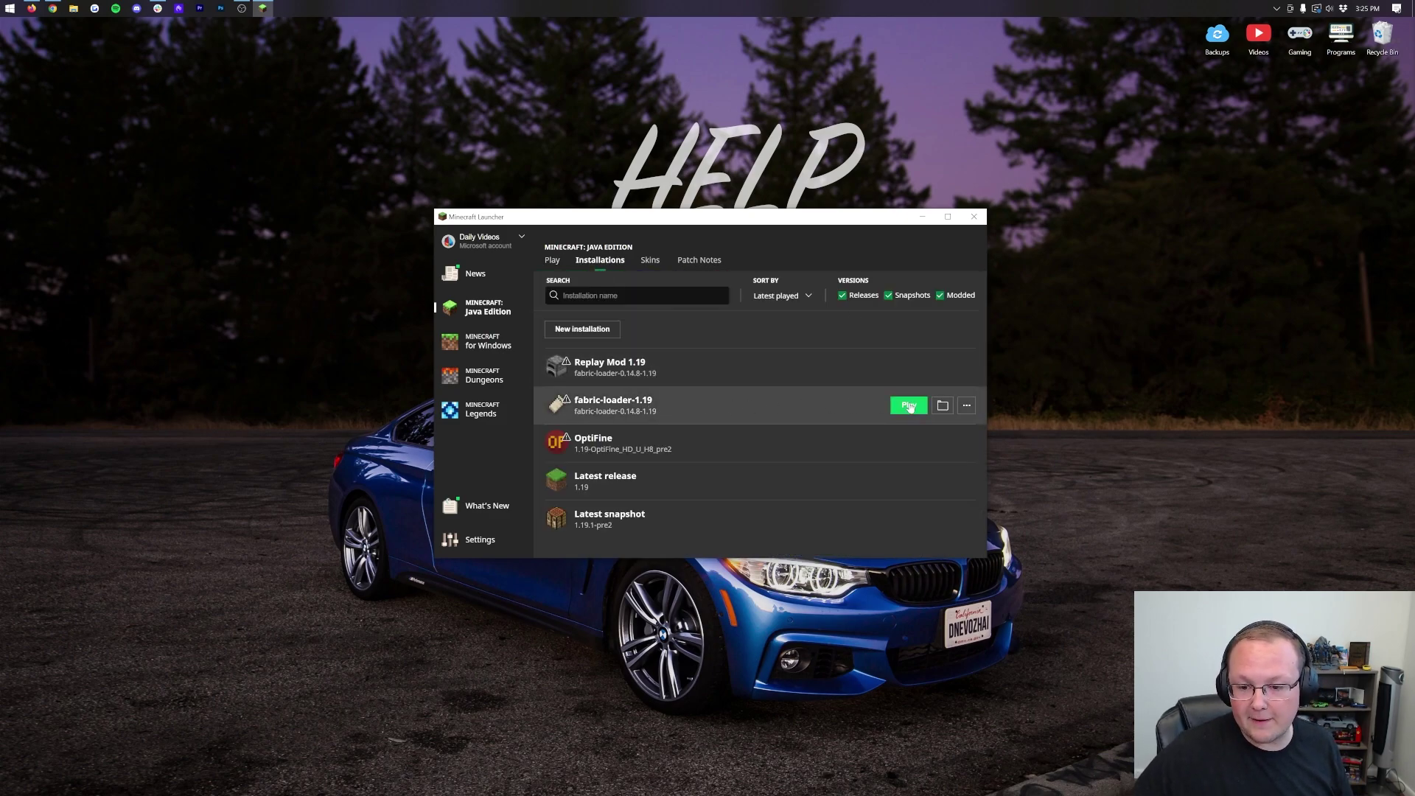
{"action": "left_click", "coordinate": [943, 405]}
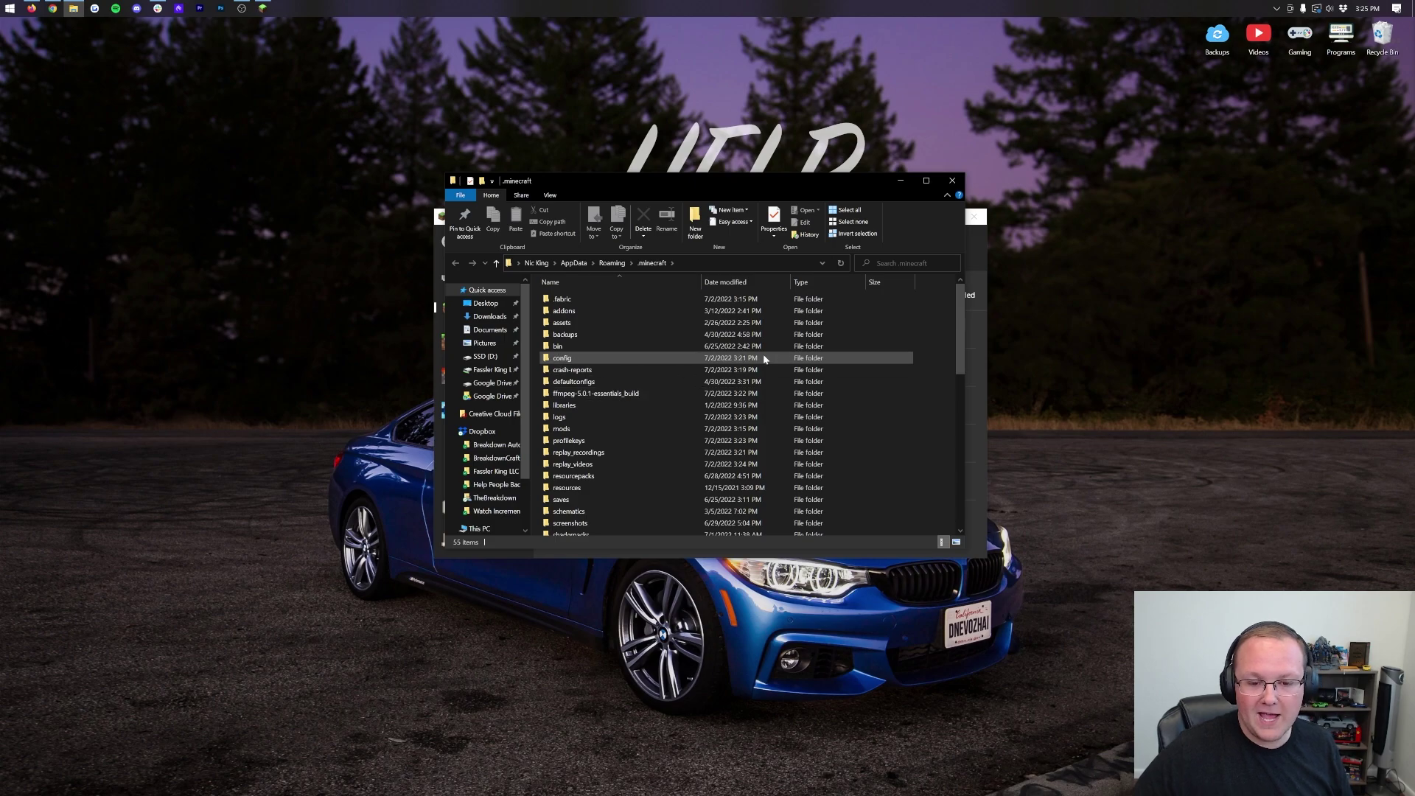
Play the rendered video from the replay_videos folder, close the player and return to the .minecraft folder.
{"action": "scroll", "coordinate": [759, 349], "scroll_direction": "down", "scroll_amount": 4}
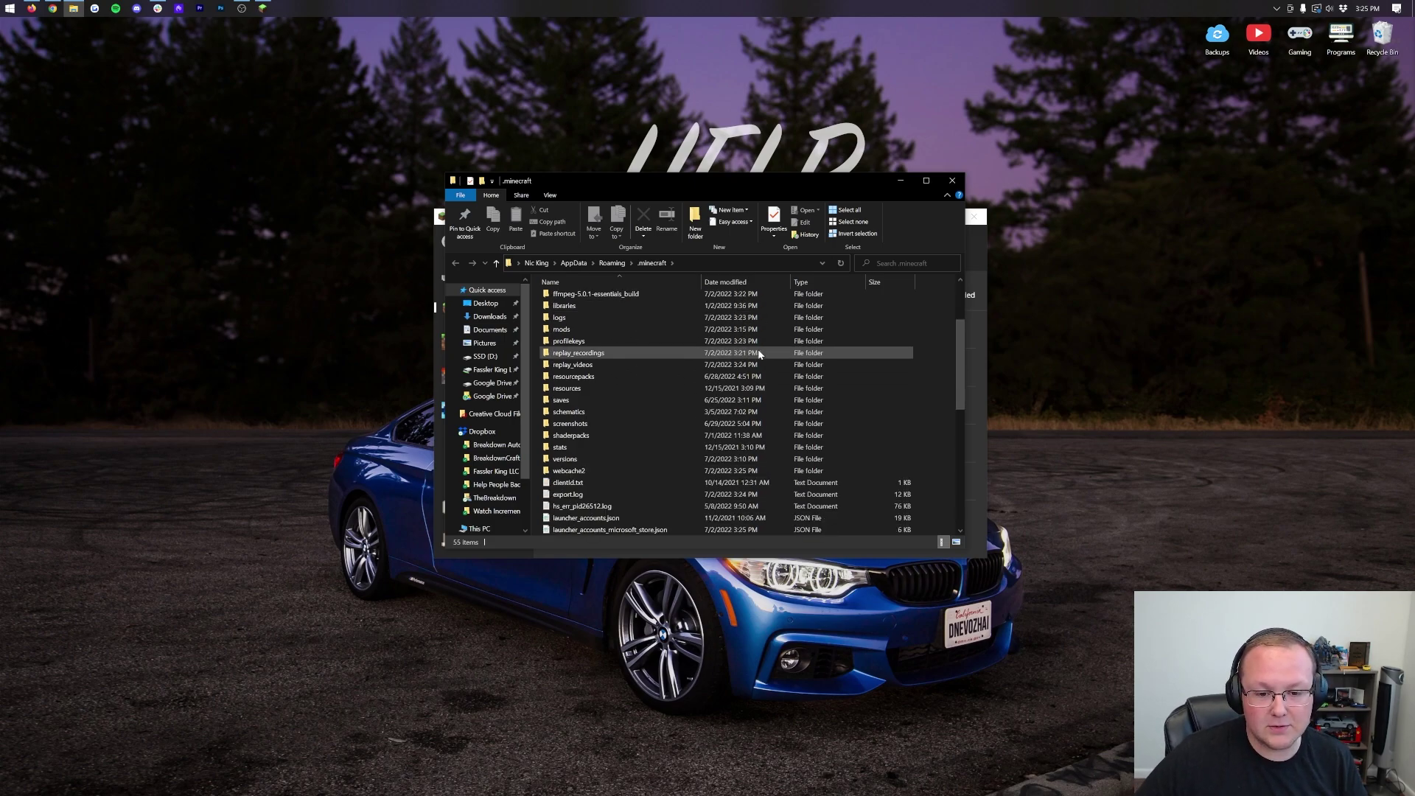
{"action": "double_click", "coordinate": [568, 329]}
{"action": "double_click", "coordinate": [552, 338]}
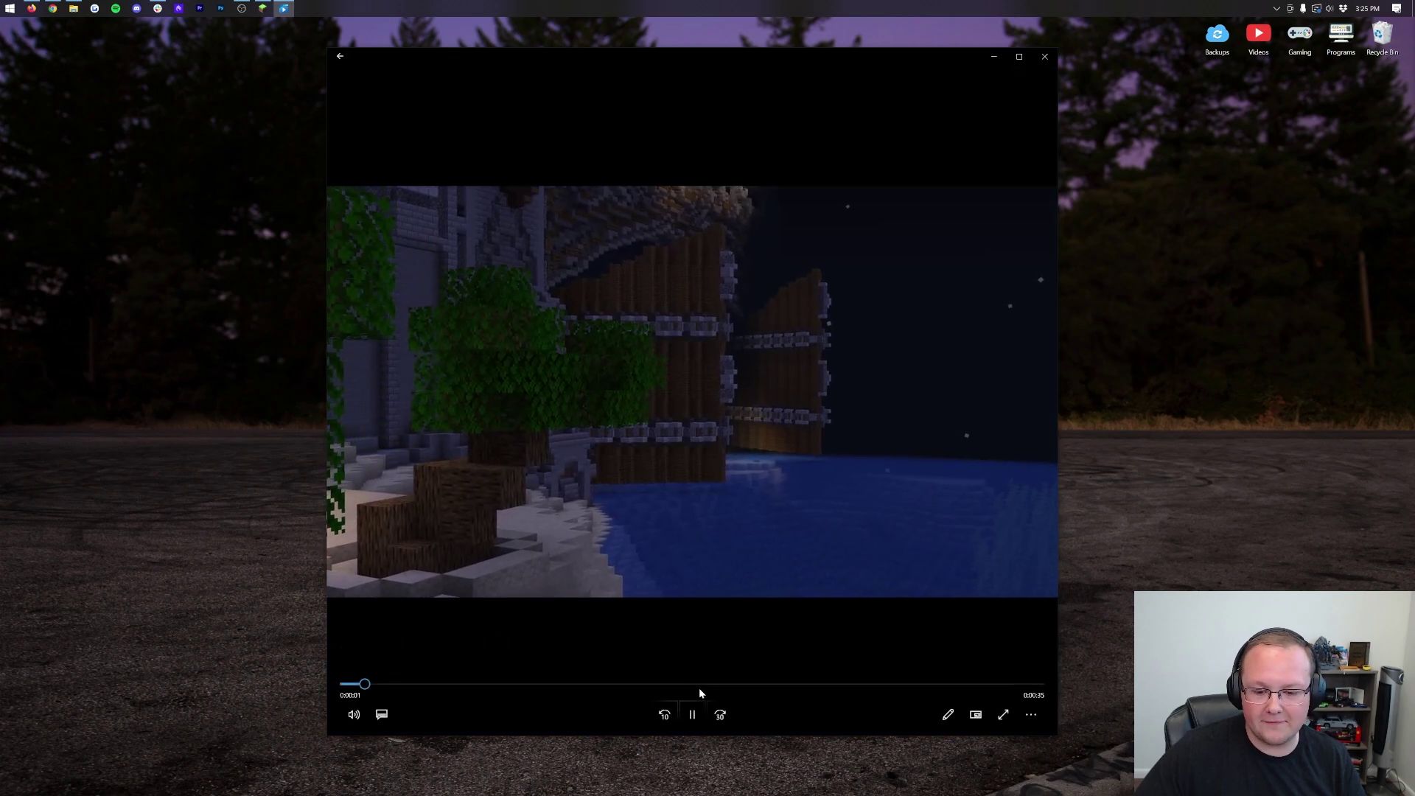
{"action": "left_click", "coordinate": [1044, 56]}
{"action": "key", "text": "alt+Left"}
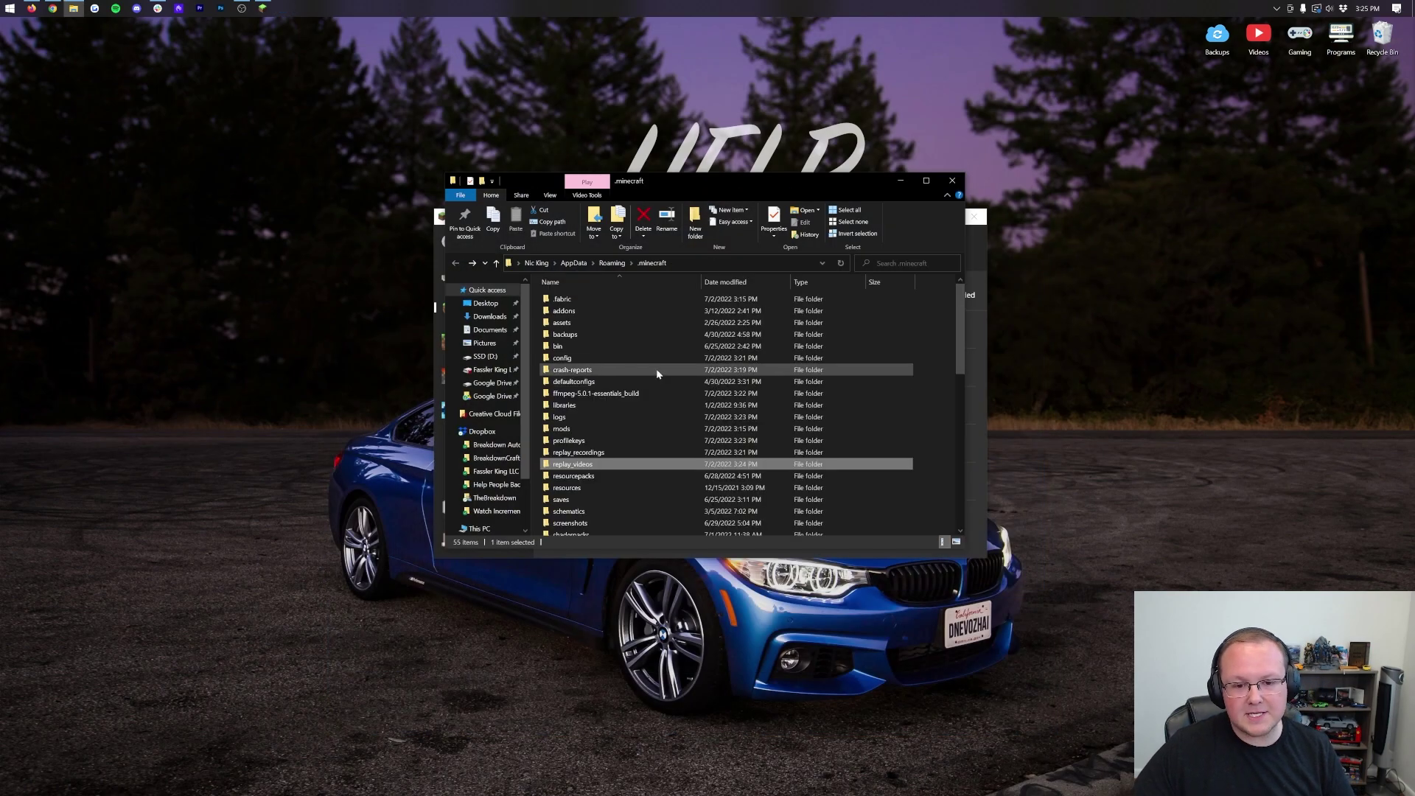
Examine the replay_recordings folder, including its BreakdownCraft Aquatic 1.mcpr.del and recording subfolders, and close the file window.
{"action": "double_click", "coordinate": [594, 454]}
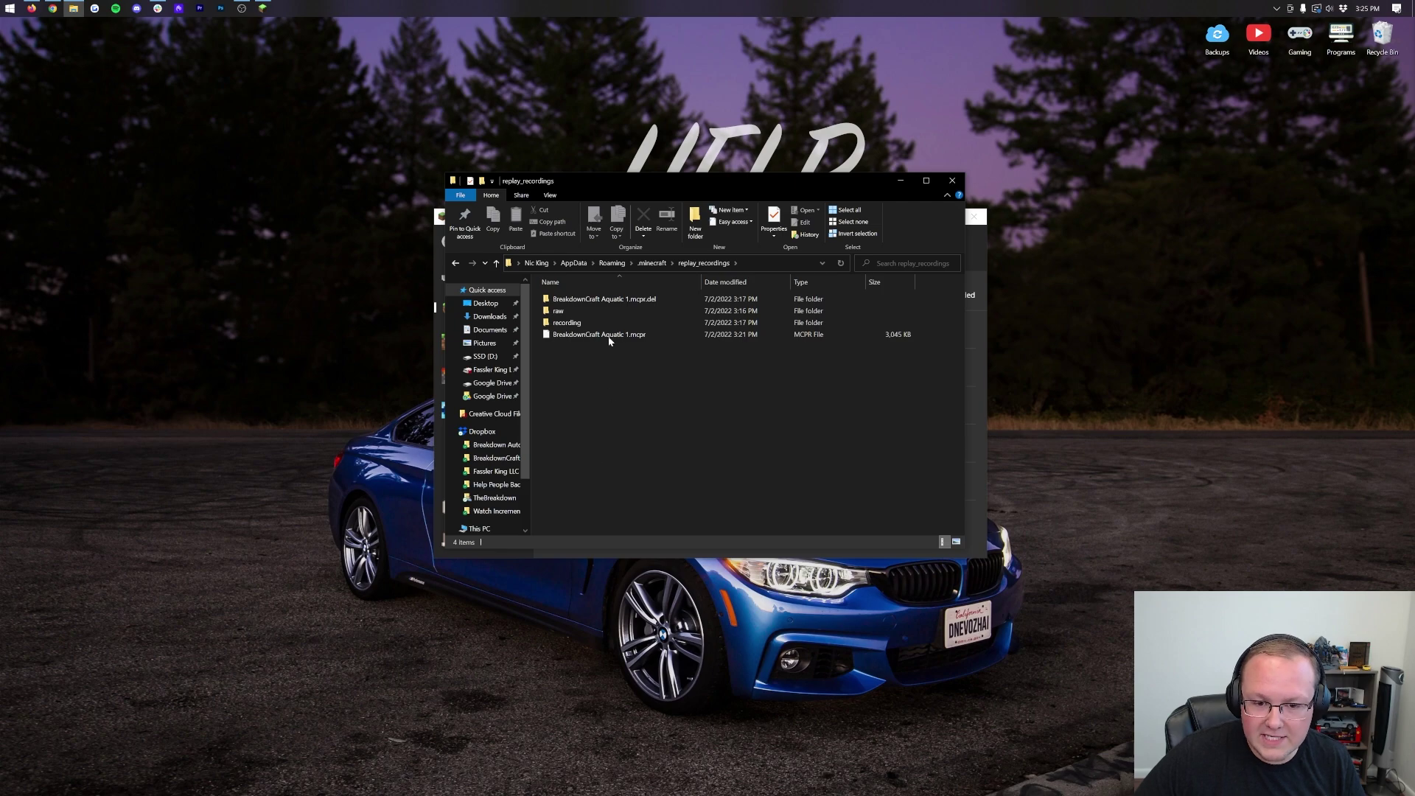
{"action": "left_click", "coordinate": [606, 299]}
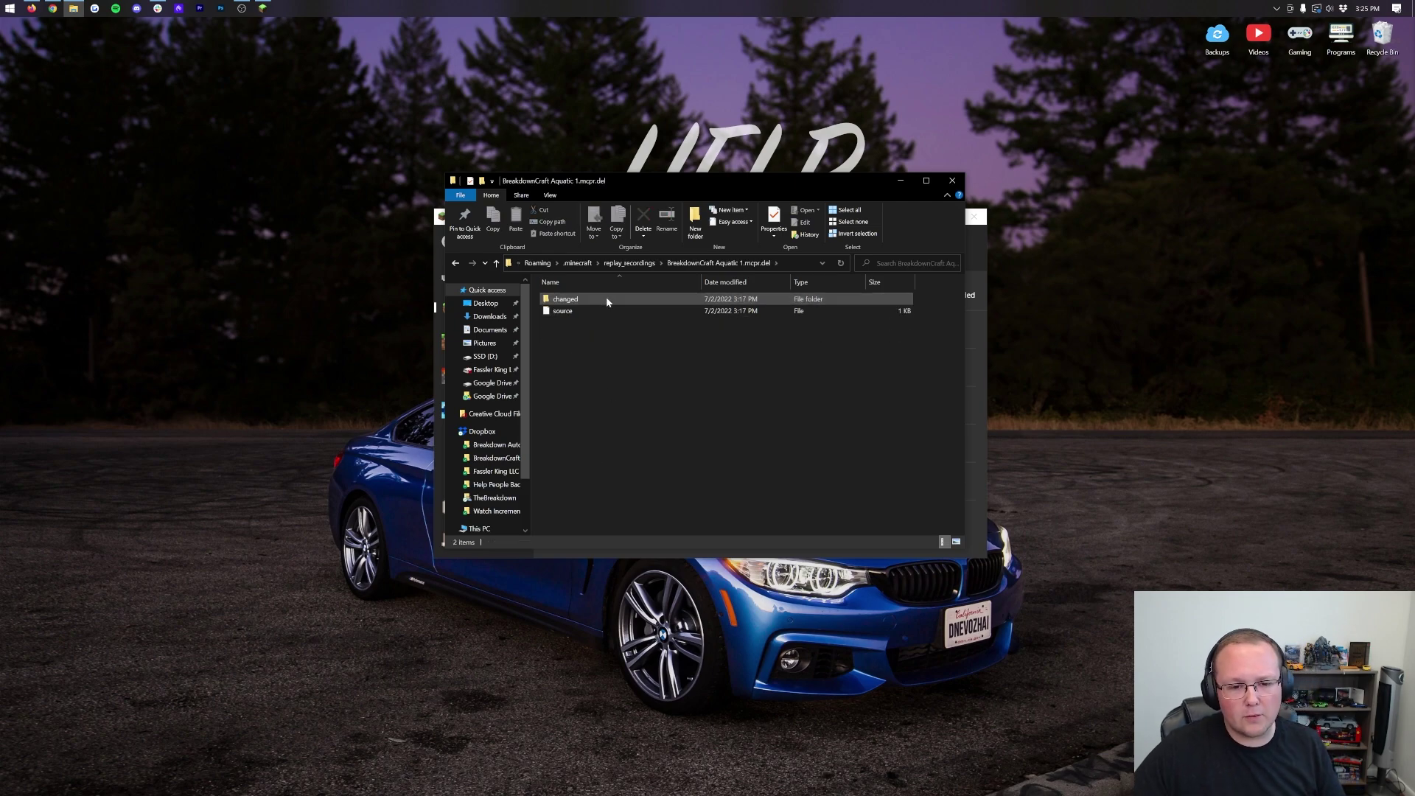
{"action": "double_click", "coordinate": [602, 322]}
{"action": "key", "text": "alt+Left"}
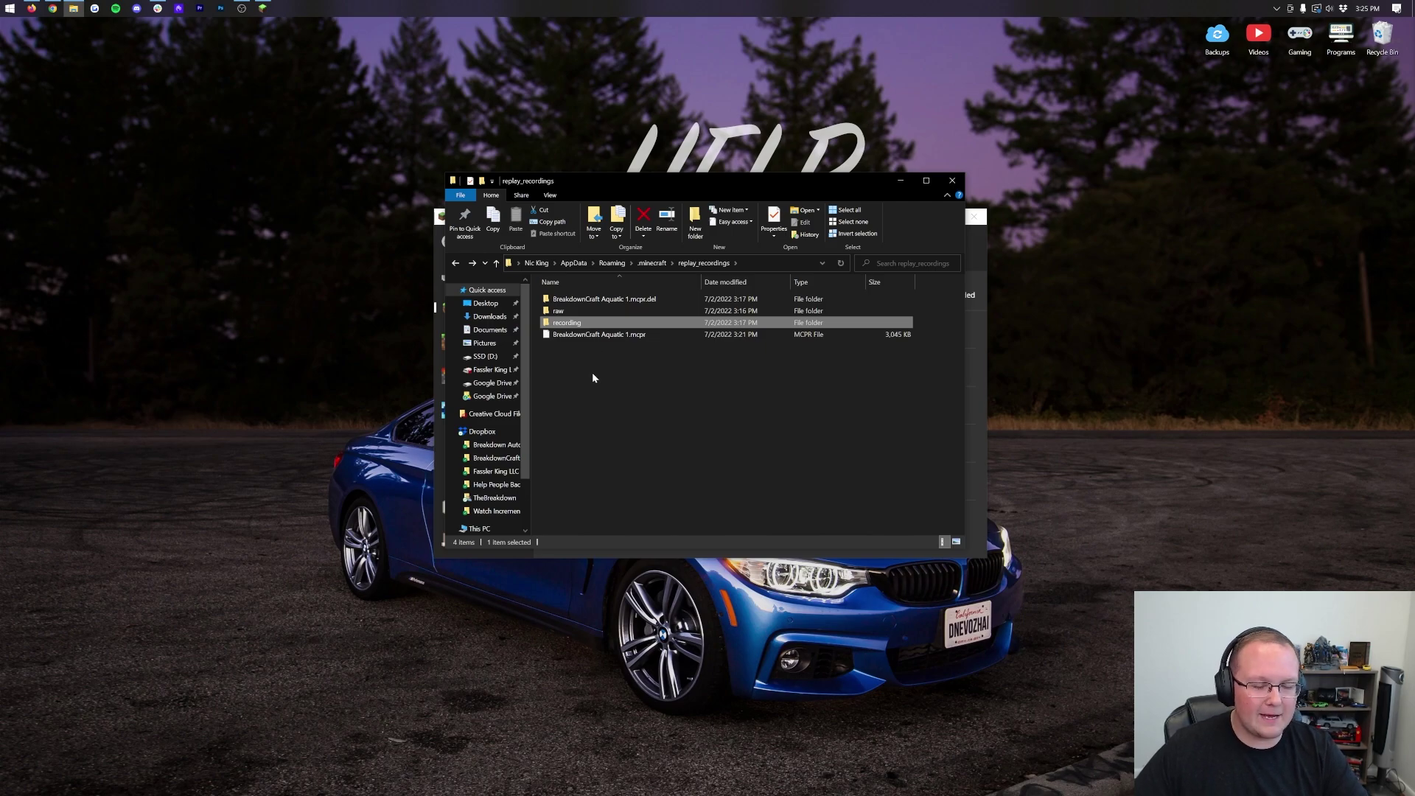
{"action": "mouse_move", "coordinate": [591, 373]}
{"action": "left_mouse_down"}
{"action": "mouse_move", "coordinate": [591, 272]}
{"action": "mouse_move", "coordinate": [601, 365]}
{"action": "left_mouse_up"}
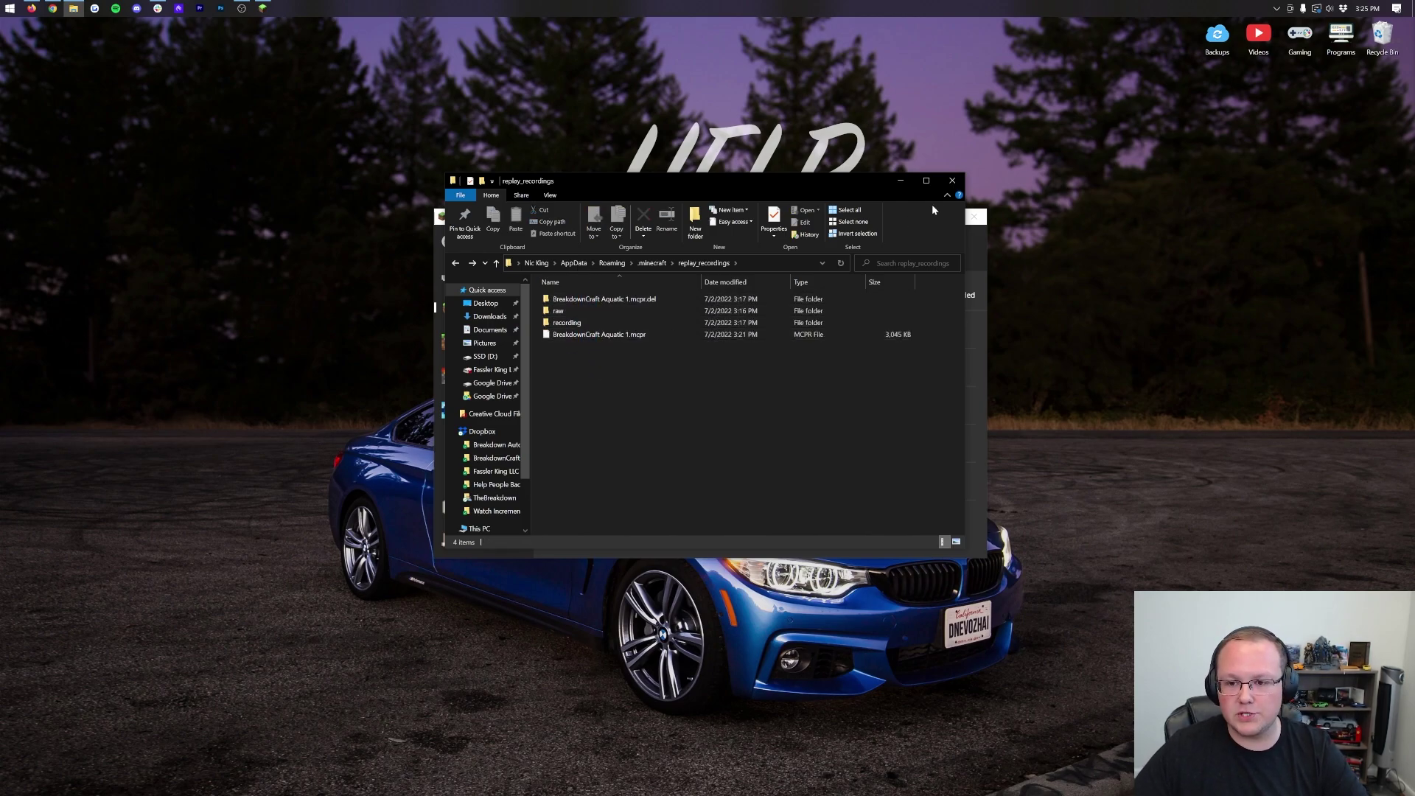
{"action": "left_click", "coordinate": [952, 182]}
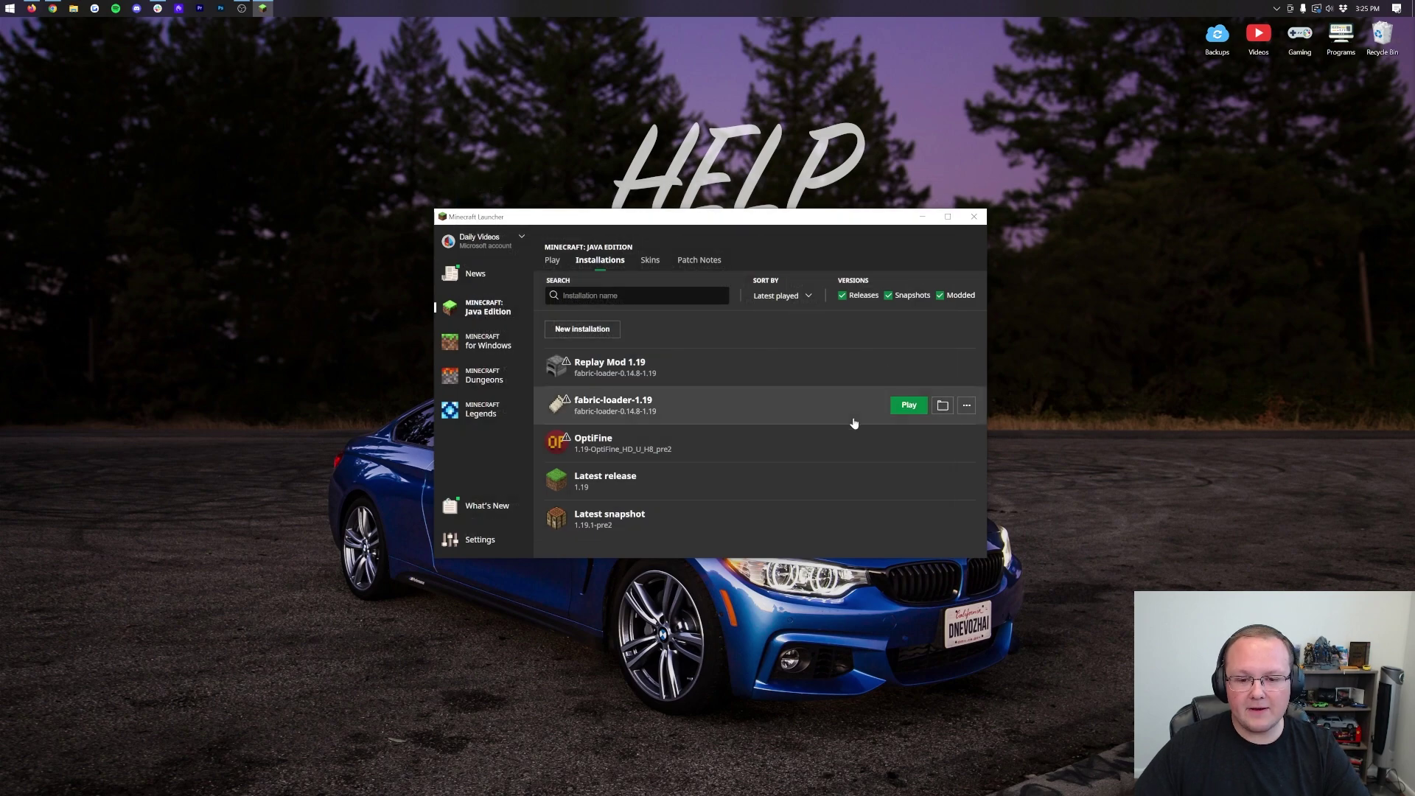